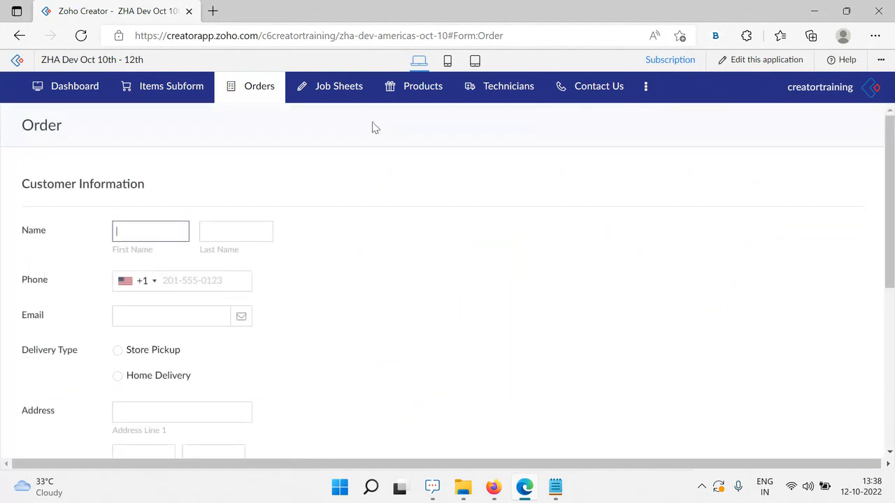
Open the Order form in the form builder with Special Fields visible, then switch to the Integration Field slide
left_click(733, 60)
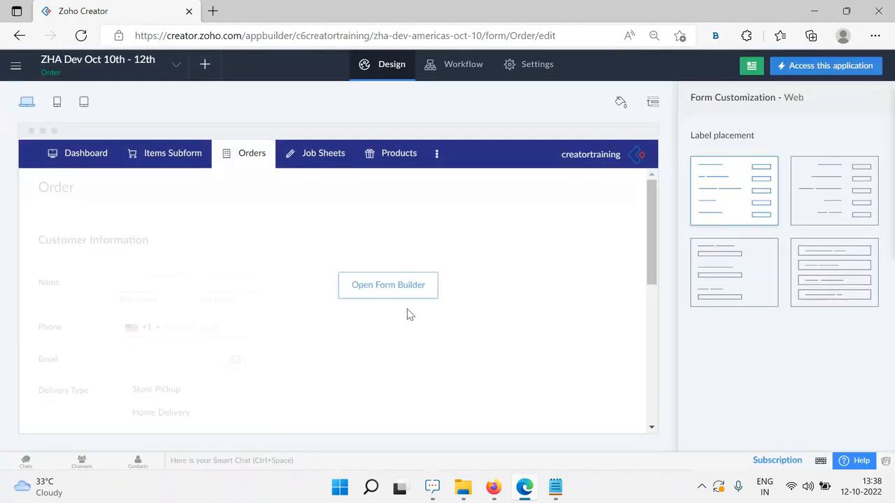
left_click(388, 285)
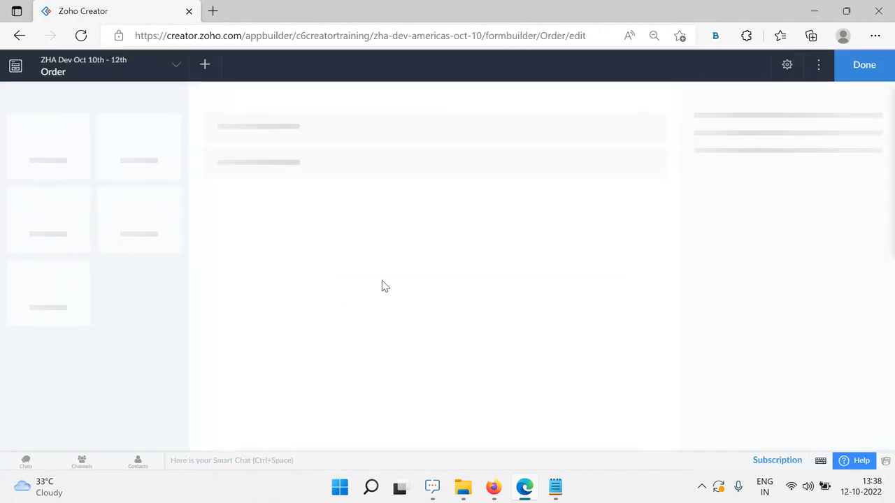
left_click(172, 98)
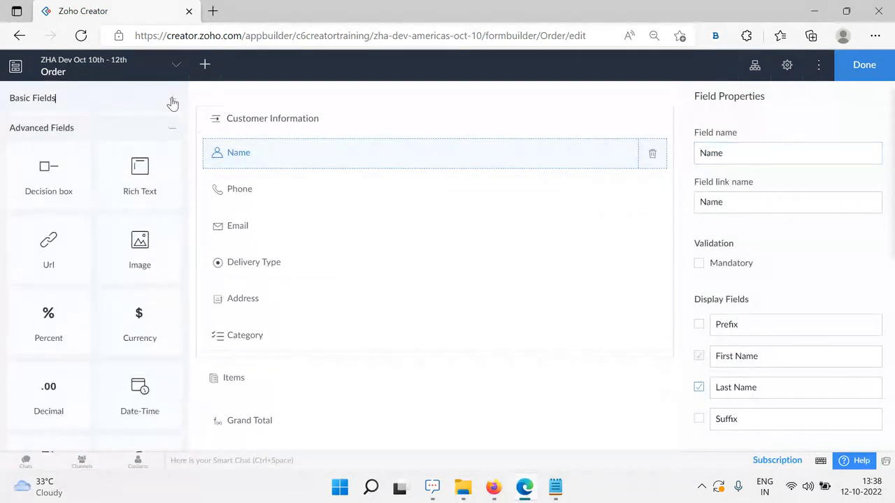
left_click(173, 130)
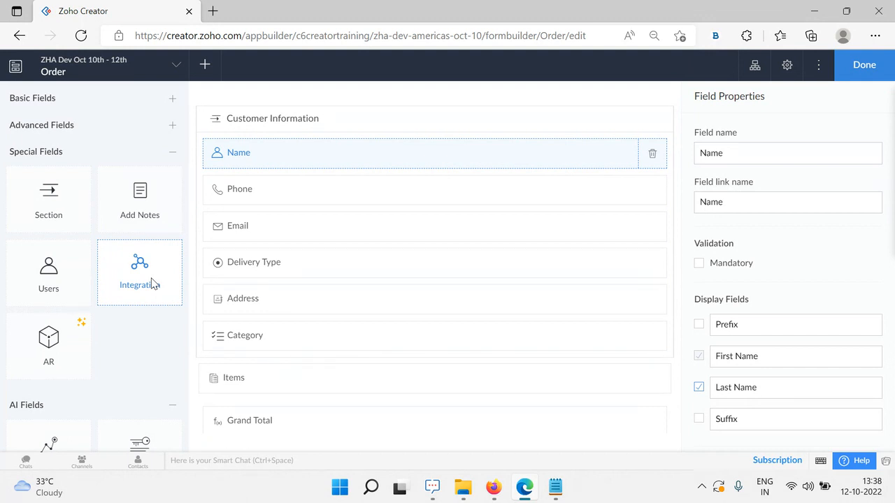
key("alt+Tab")
key("alt+Tab")
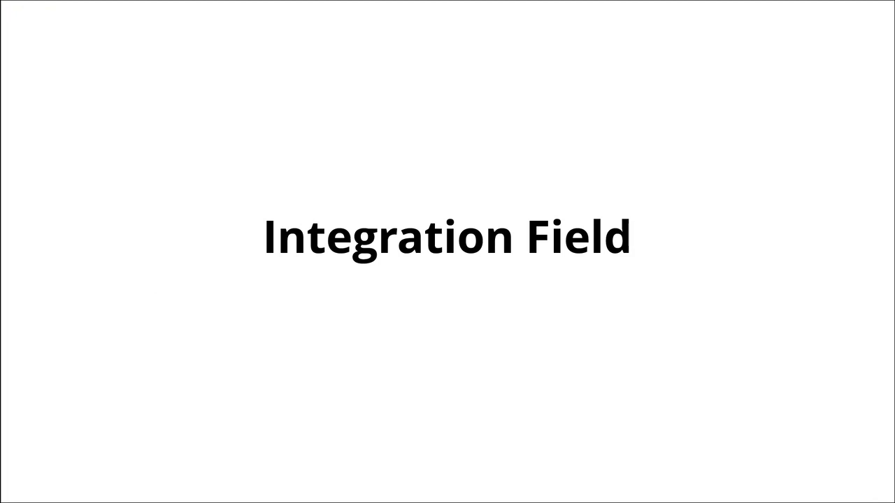
Advance past the CRM-to-Creator diagram and billing address example to the Demo slide, then return
left_click(153, 278)
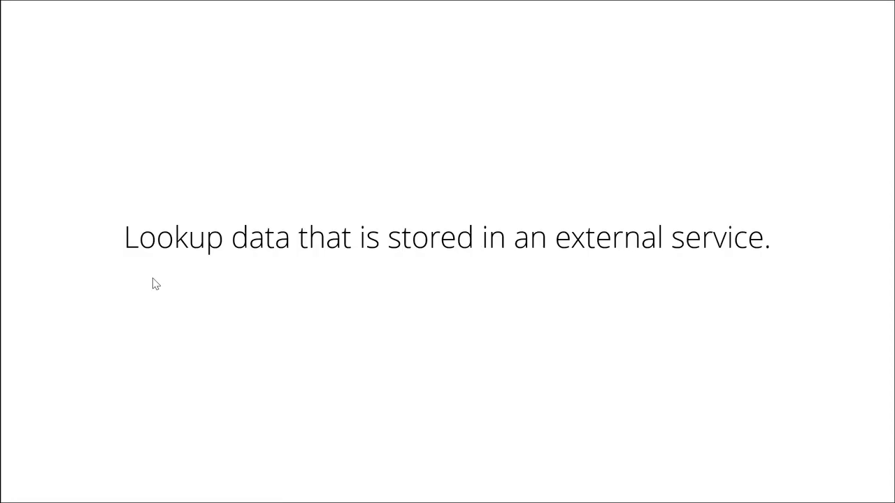
left_click(154, 282)
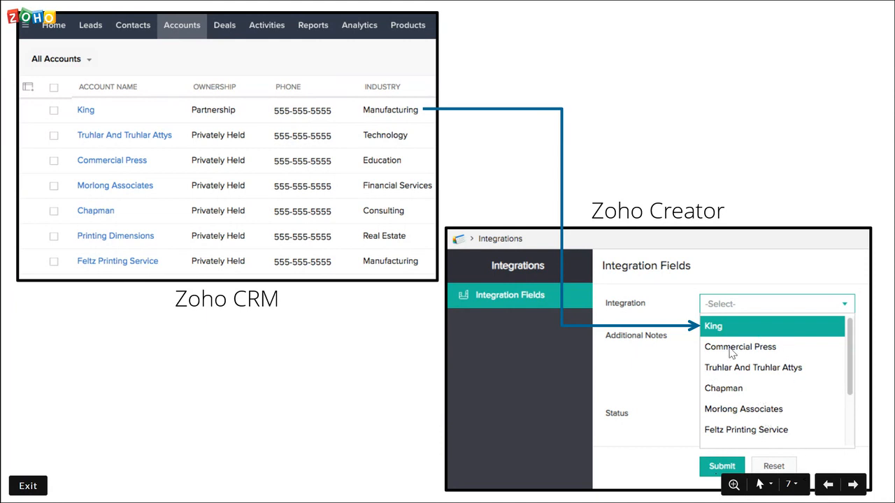
key("Right")
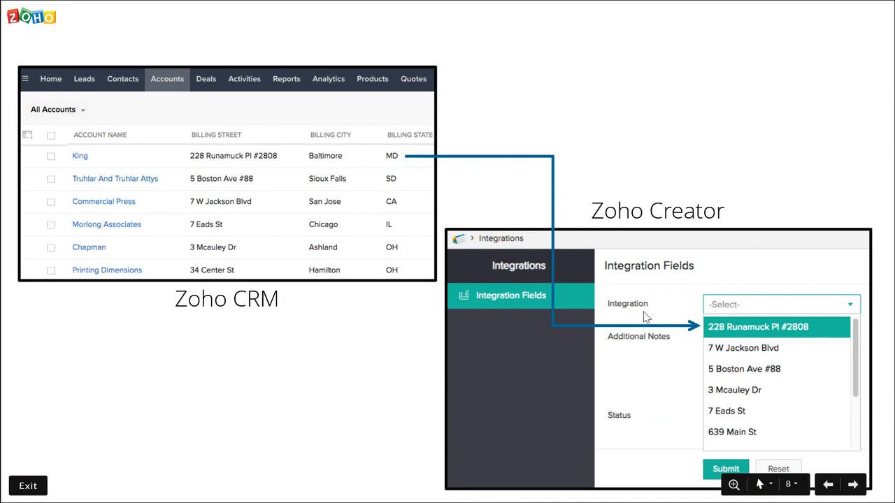
key("Right")
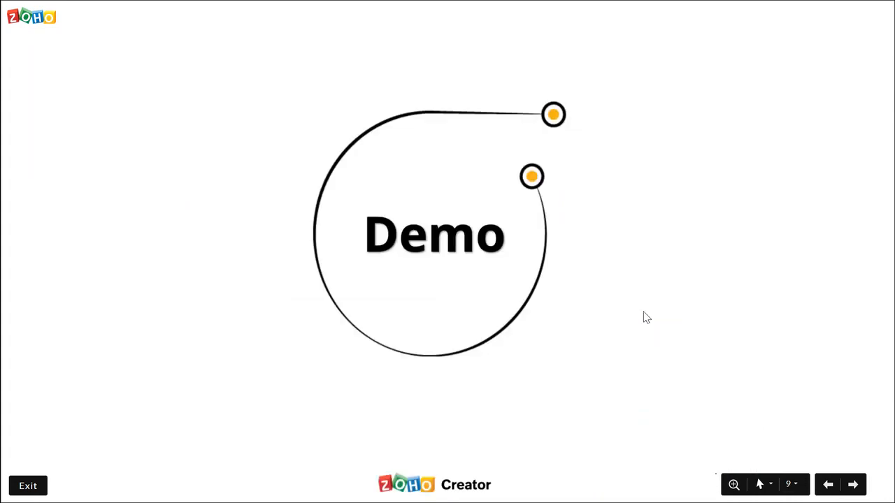
key("alt+Tab")
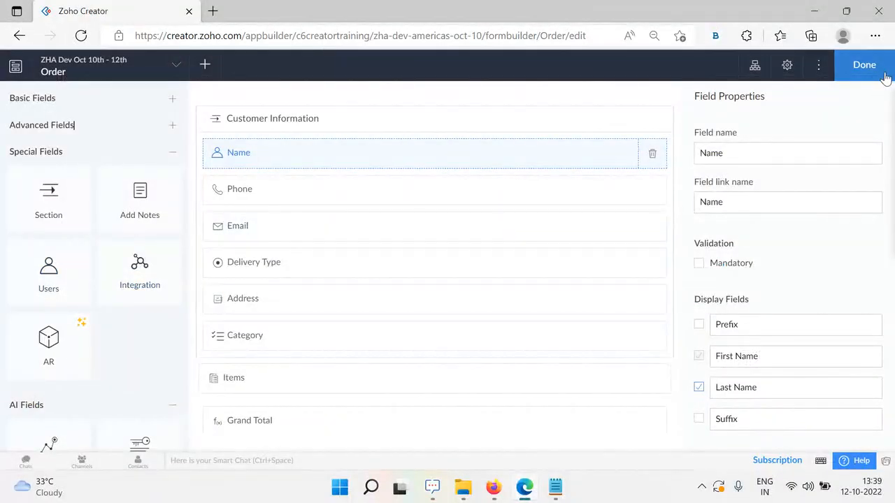
Open the live Order application in a new tab and look over the form
left_click(863, 63)
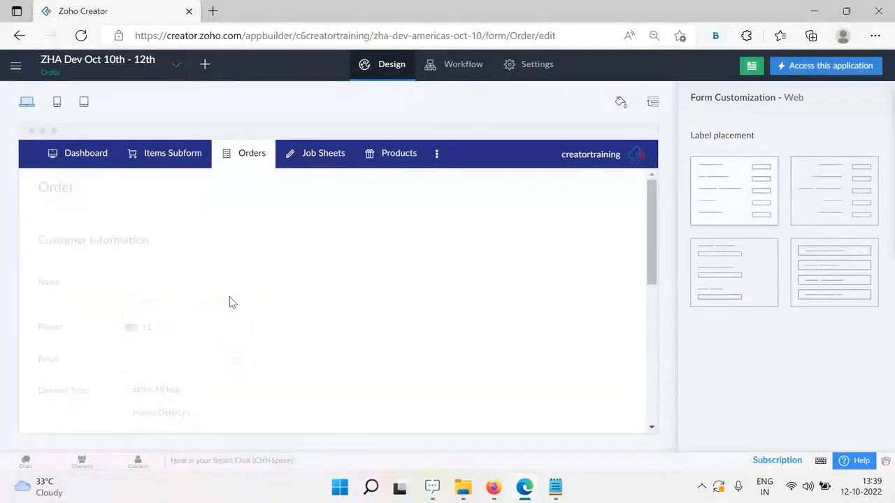
mouse_move(276, 215)
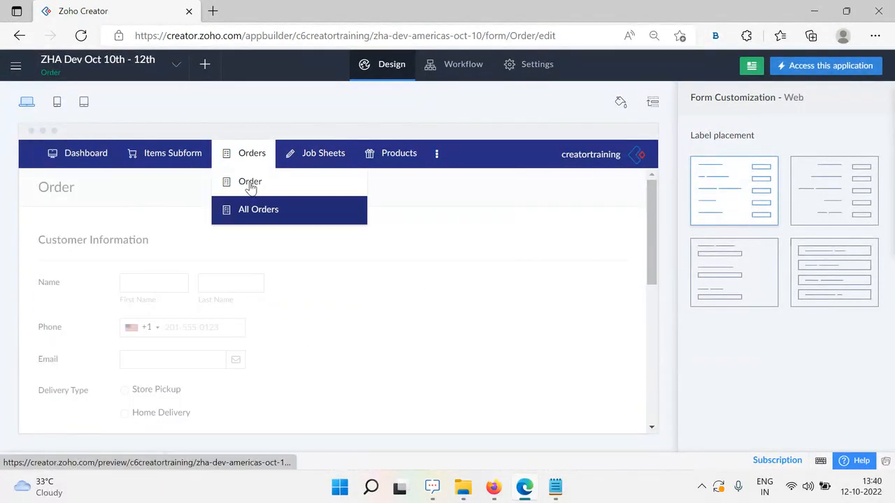
right_click(803, 67)
left_click(713, 78)
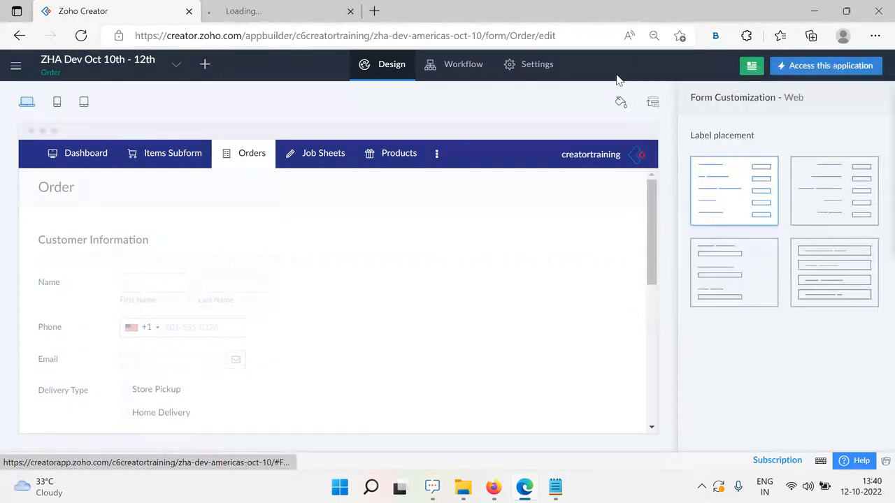
left_click(254, 10)
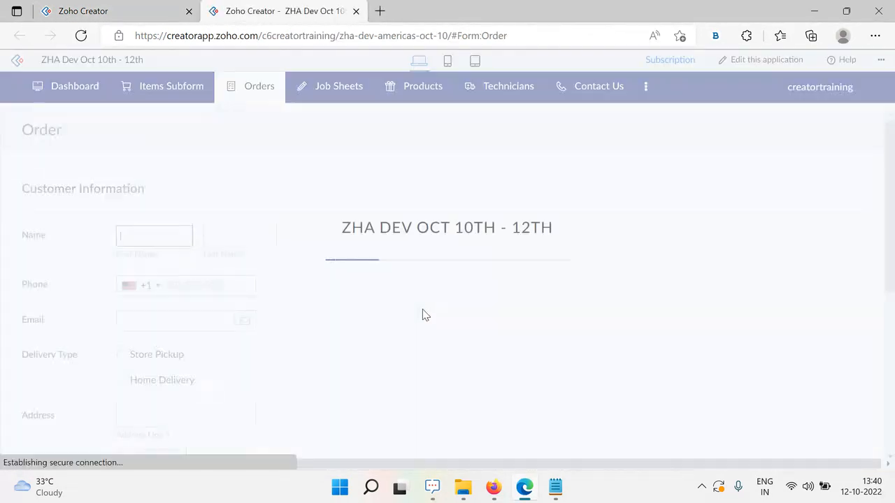
scroll(319, 286, "down", 5)
scroll(362, 336, "up", 5)
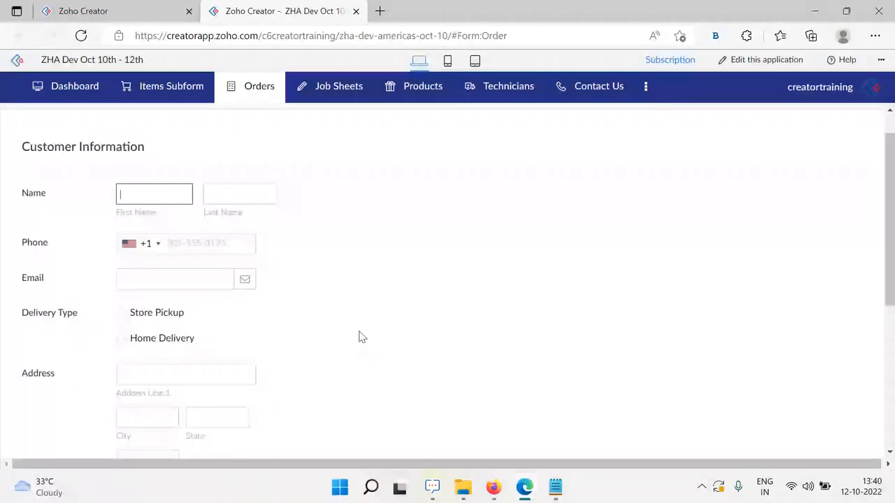
Reopen the Order form in the form builder with Special Fields showing
left_click(128, 7)
left_click(403, 293)
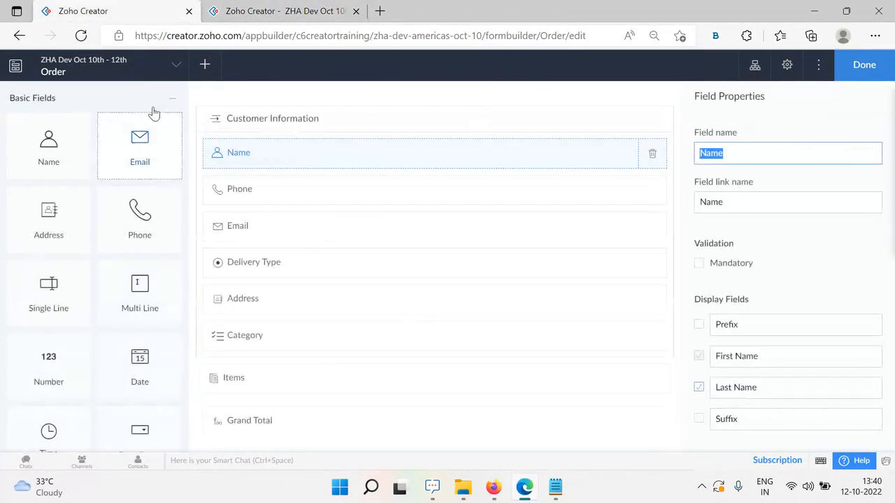
left_click(173, 99)
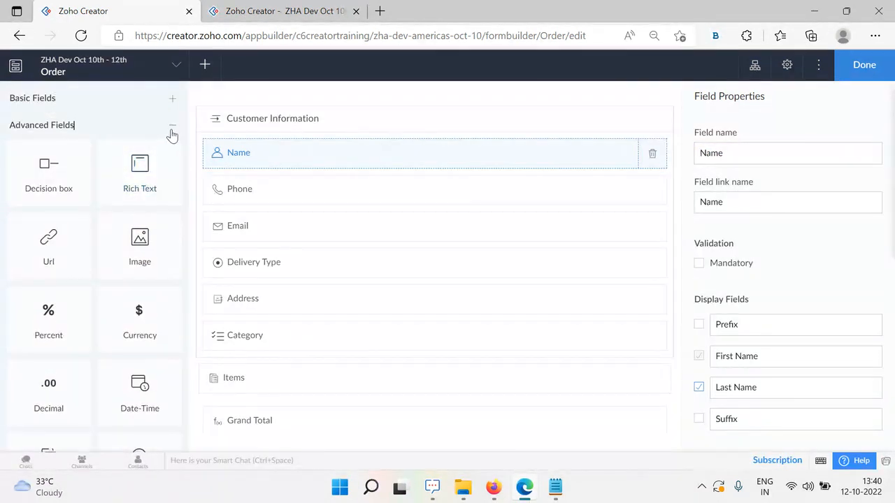
left_click(170, 127)
Place an Integration field above Name and review the Service options
left_click_drag(133, 285, 300, 146)
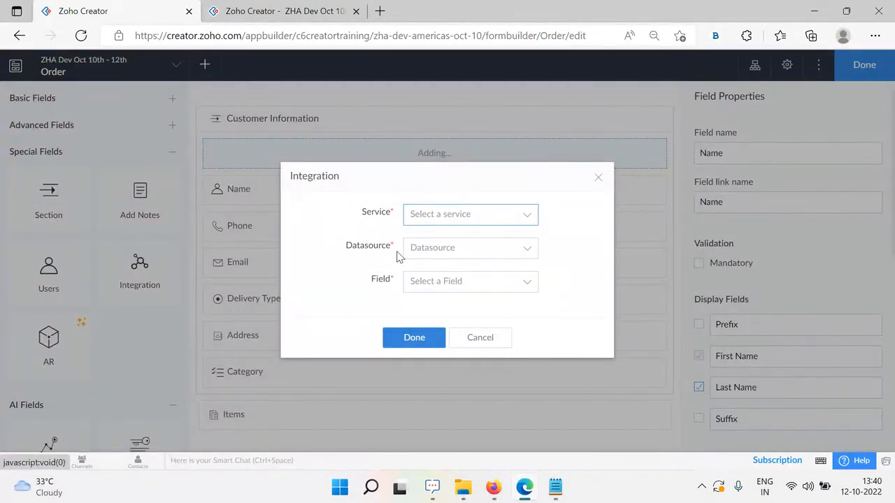
left_click(510, 223)
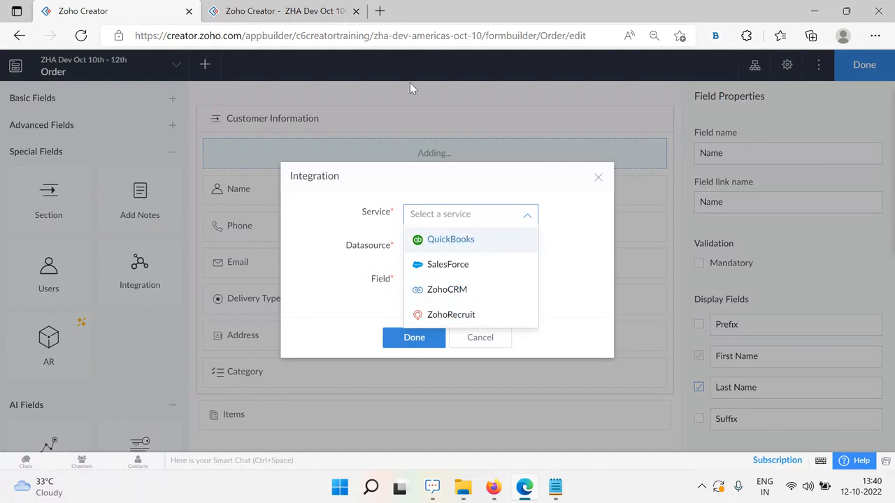
left_click(380, 10)
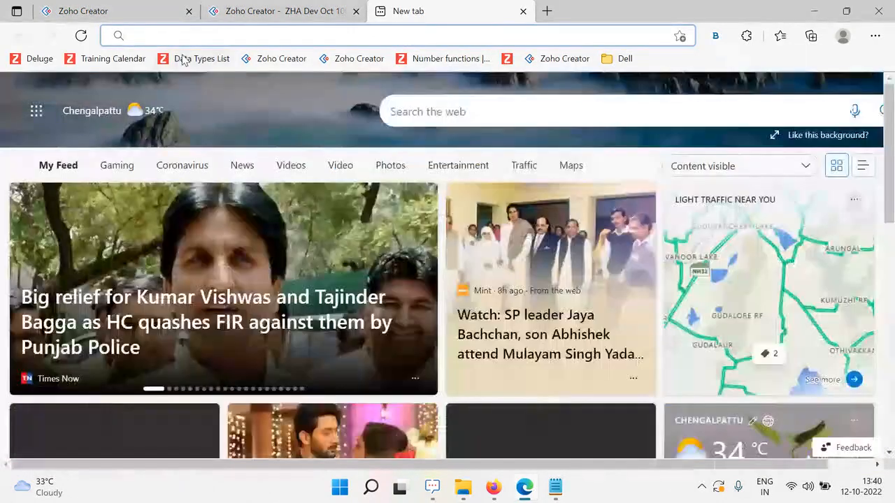
Search 'zoho crm' and open the Zoho CRM website
type("zoho c")
left_click(182, 61)
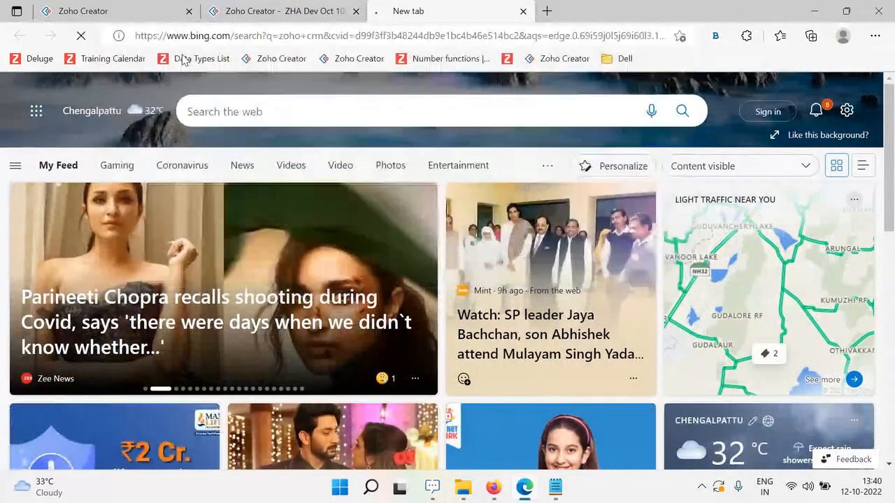
left_click(347, 175)
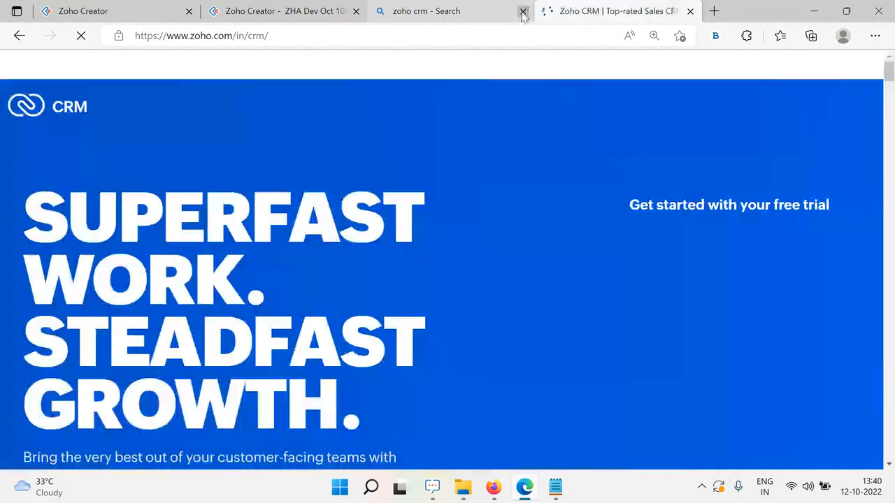
left_click(524, 11)
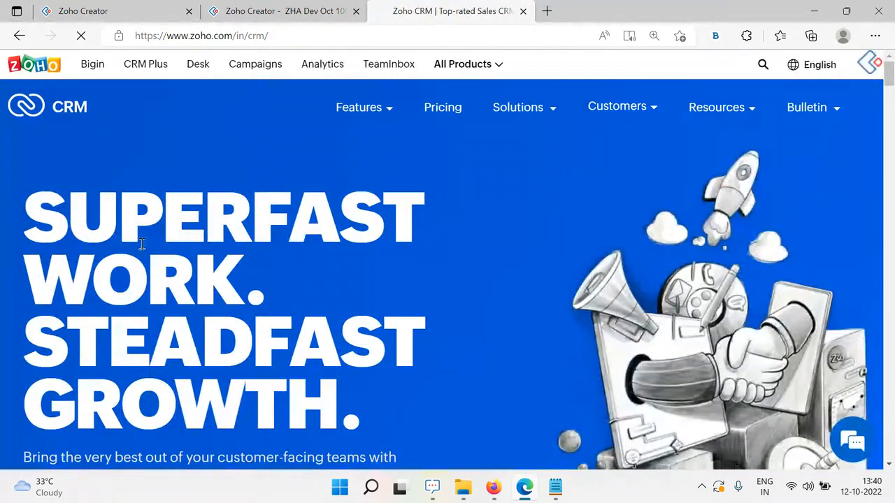
Open the CRM Contacts module to review its 51 records, then return to the Creator Integration dialog
scroll(81, 253, "down", 3)
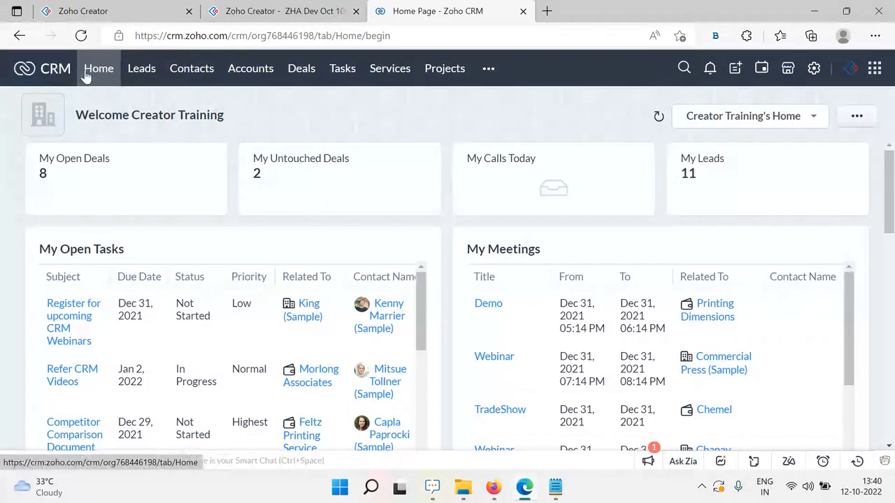
left_click(489, 69)
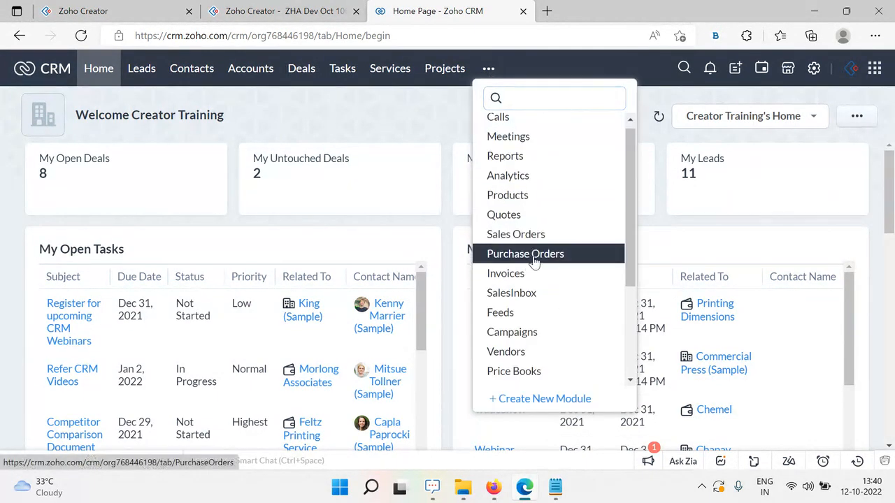
scroll(534, 262, "down", 3)
scroll(539, 263, "up", 3)
left_click(371, 108)
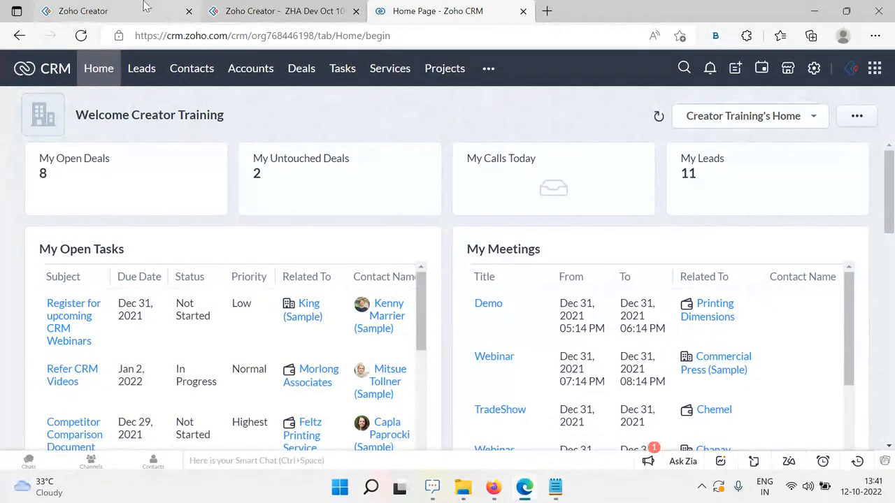
left_click(180, 73)
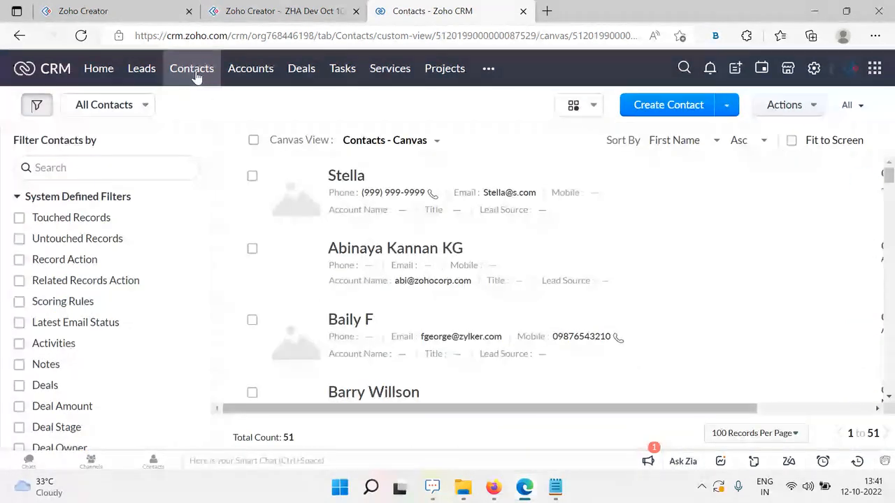
scroll(412, 318, "down", 2)
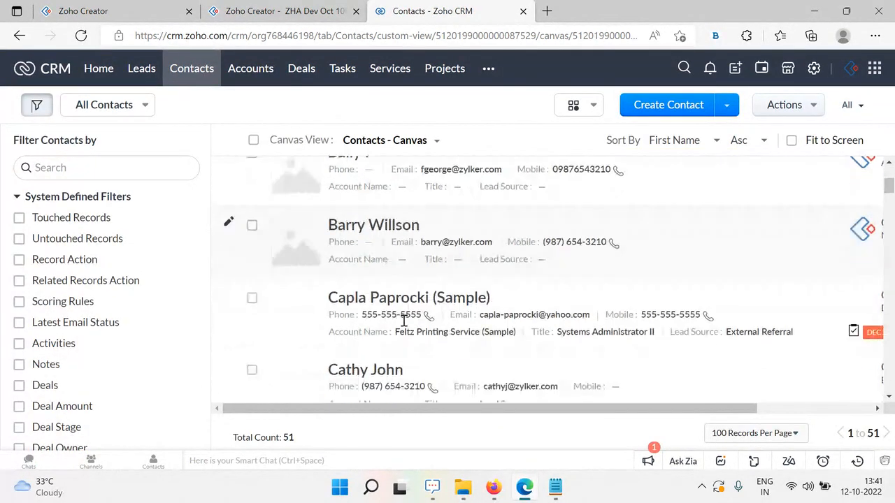
scroll(404, 321, "up", 2)
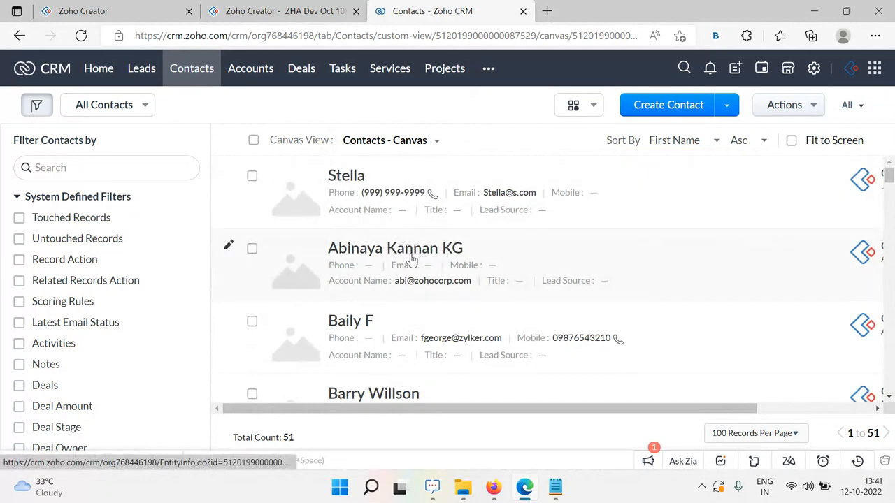
left_click(274, 6)
left_click(119, 10)
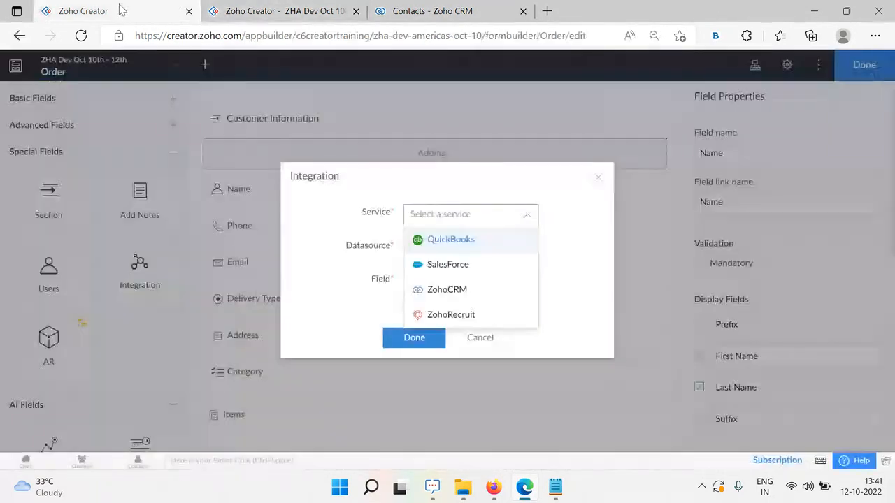
Choose ZohoCRM as the service, check the existing datasources, and start adding a new CRM datasource
left_click(454, 291)
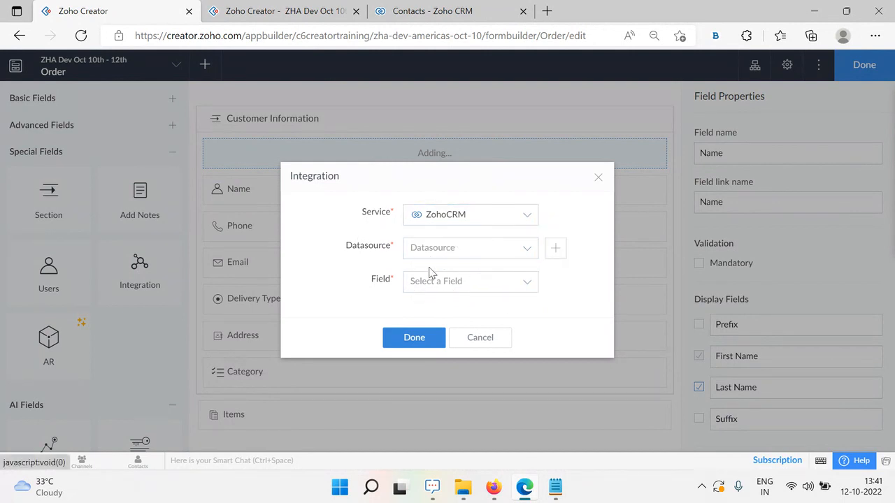
left_click(493, 253)
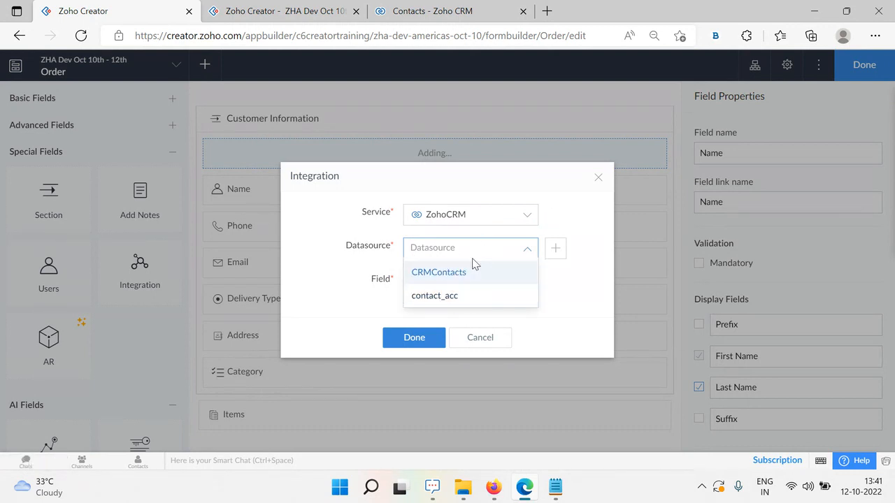
left_click(511, 248)
left_click(280, 11)
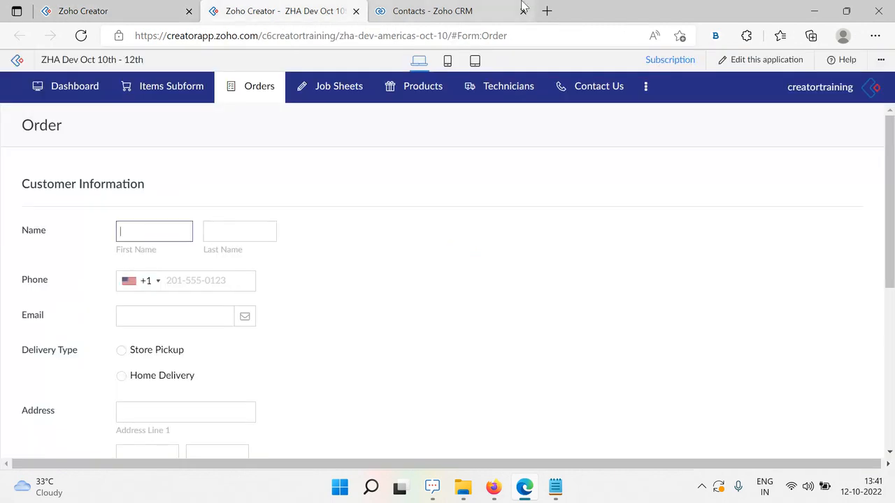
left_click(434, 11)
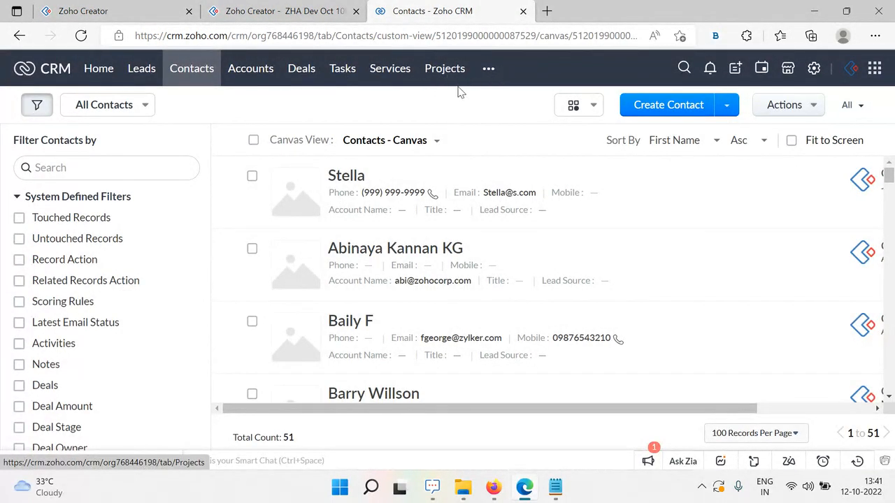
left_click(103, 11)
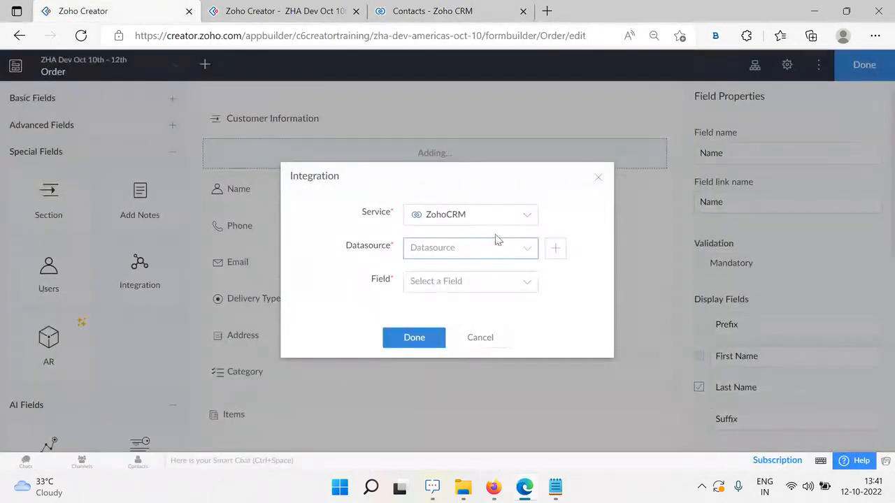
left_click(503, 260)
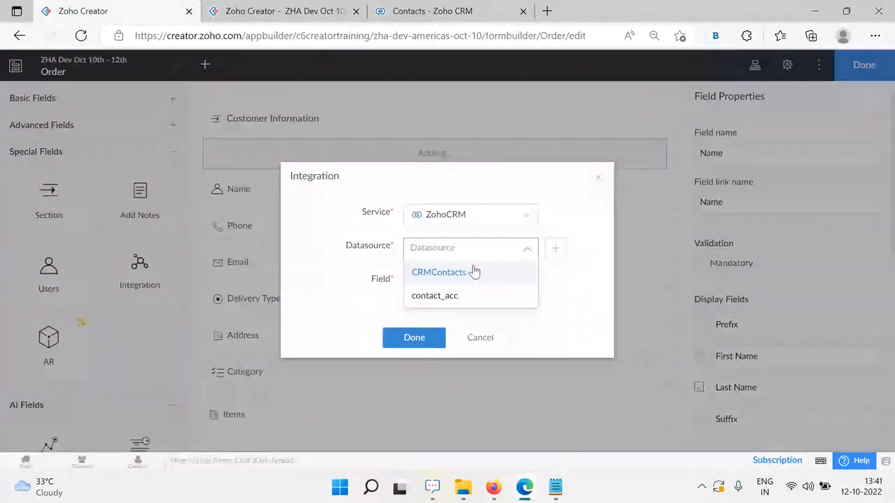
left_click(553, 287)
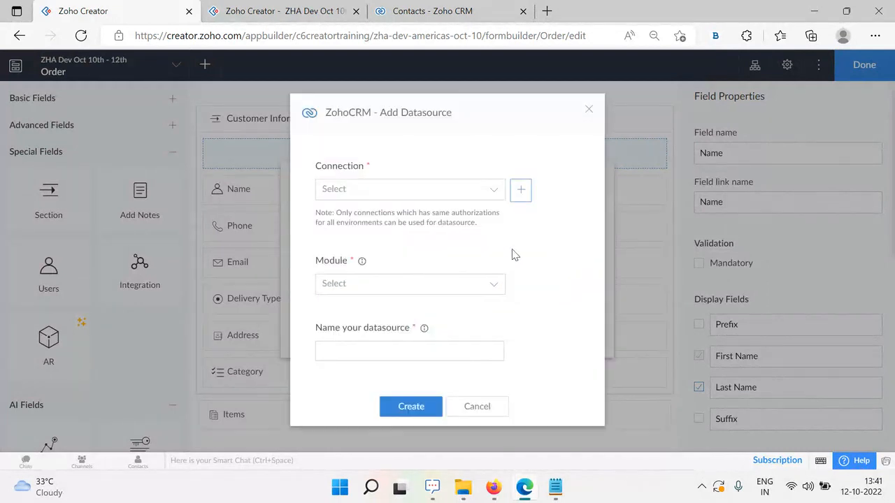
Select the ZohoCRM connection and browse the available CRM modules
left_click(422, 196)
left_click(387, 241)
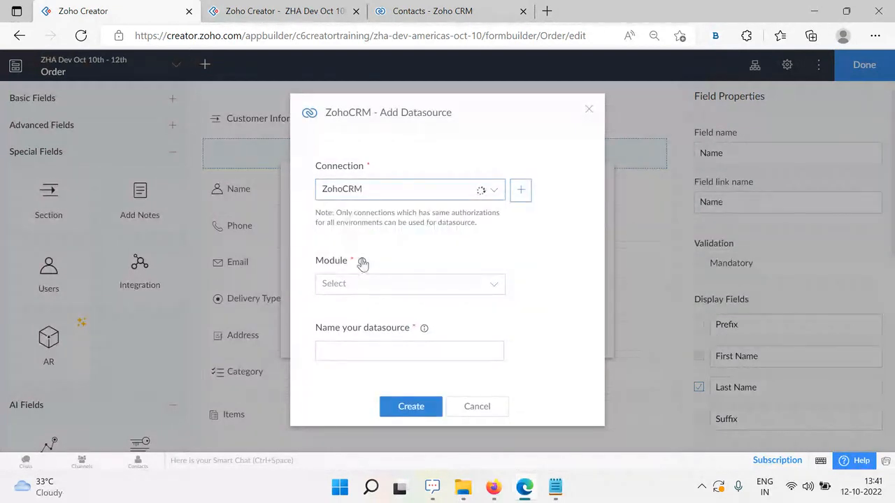
left_click(398, 284)
scroll(356, 430, "down", 1)
scroll(399, 434, "up", 1)
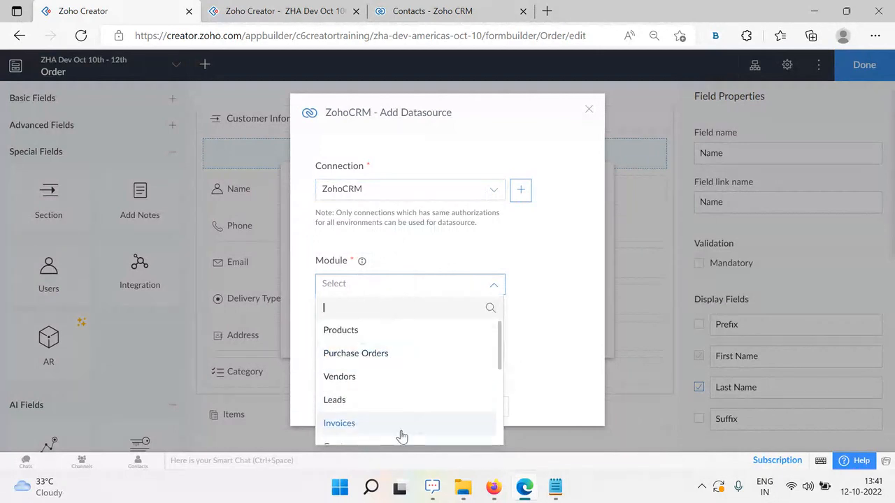
scroll(406, 415, "down", 2)
scroll(406, 415, "down", 1)
scroll(396, 389, "up", 3)
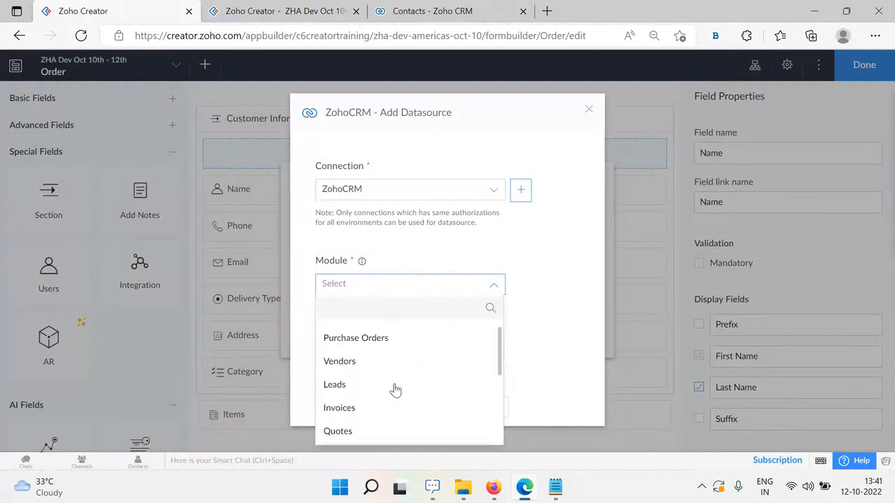
left_click(454, 13)
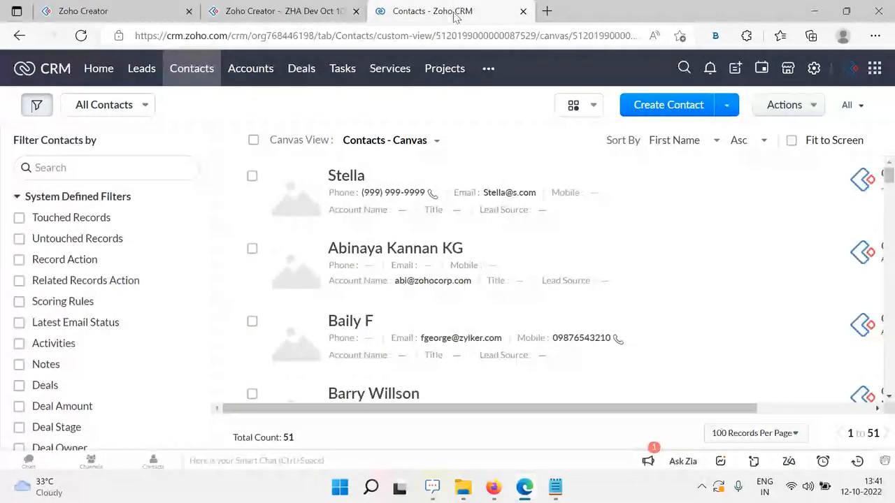
left_click(128, 8)
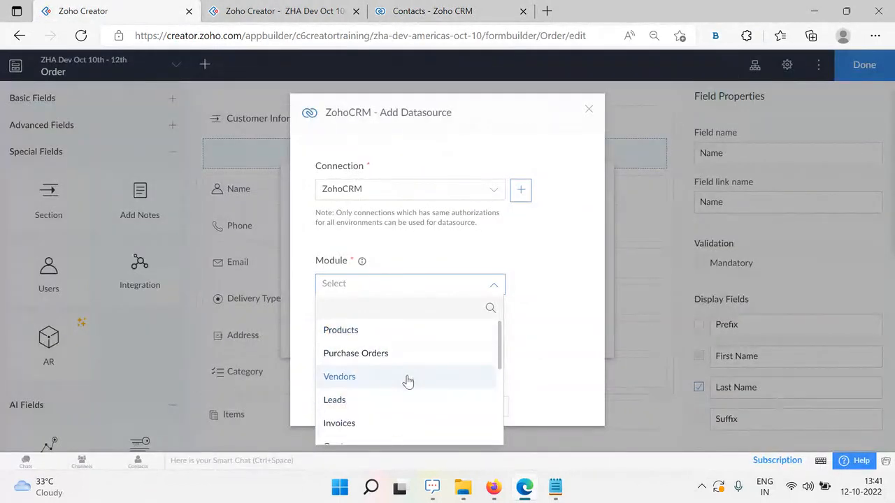
scroll(405, 379, "down", 2)
scroll(408, 381, "down", 3)
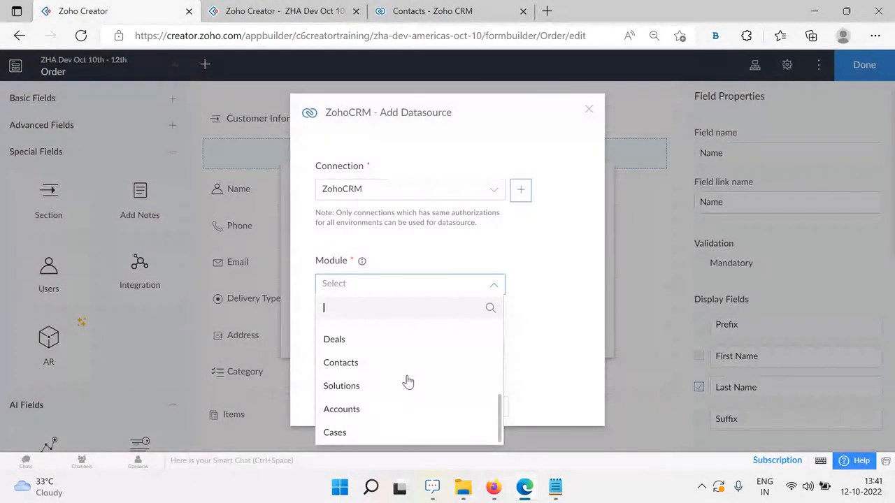
scroll(415, 376, "up", 2)
scroll(414, 375, "up", 2)
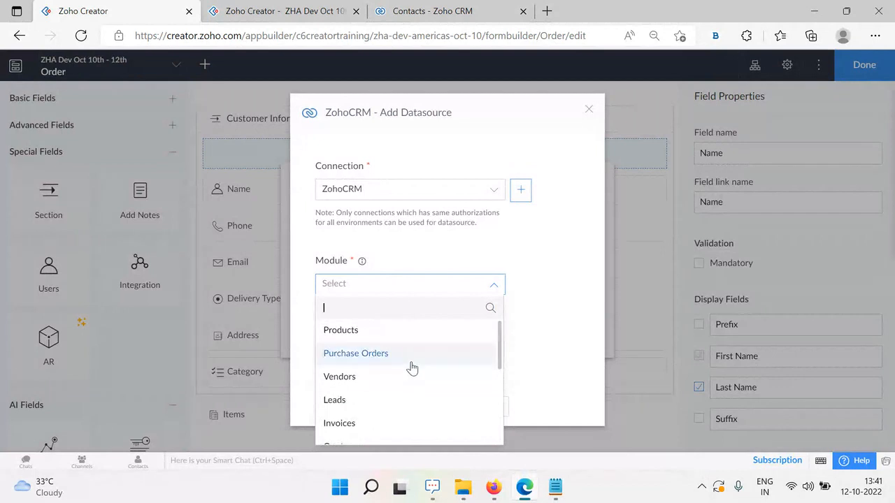
scroll(402, 385, "down", 3)
Try creating an Accounts-module datasource named 'Account'; dismiss the warning that it duplicates contact_acc
left_click(381, 411)
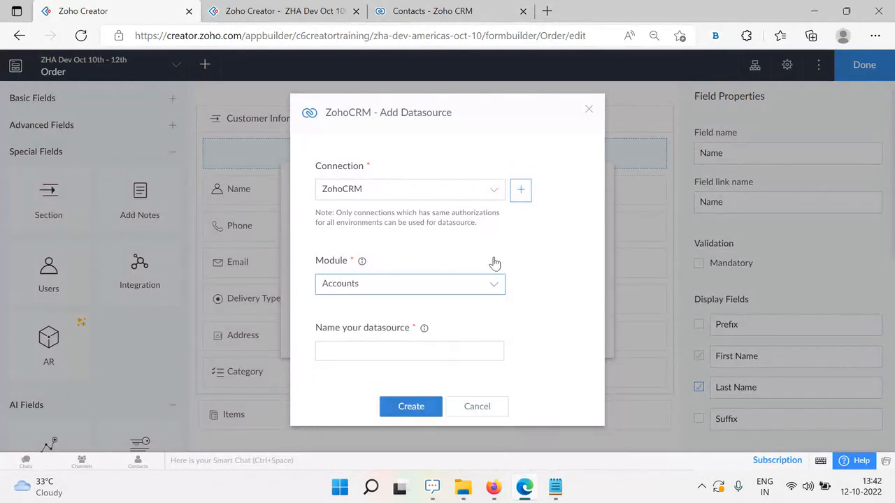
left_click(335, 352)
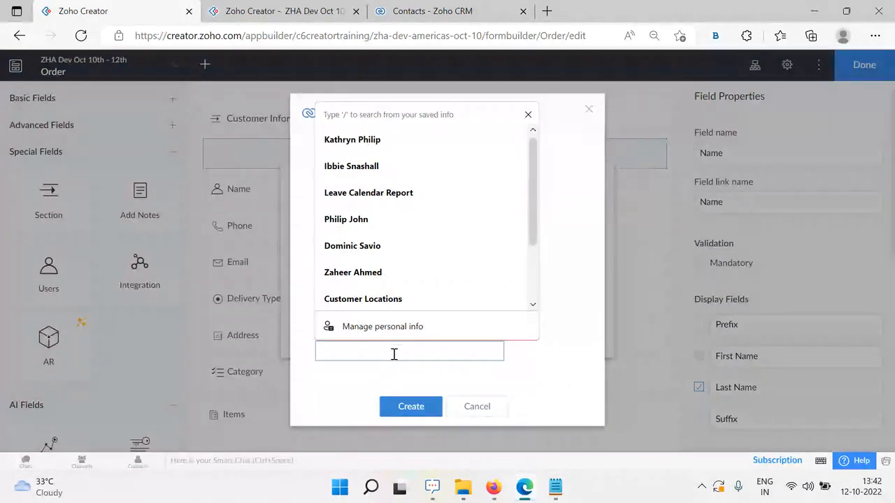
type("Accounts")
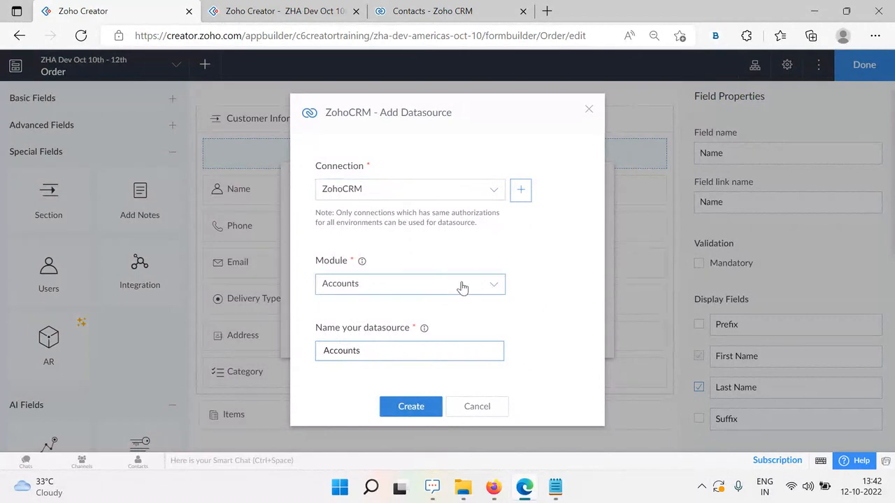
left_click(403, 415)
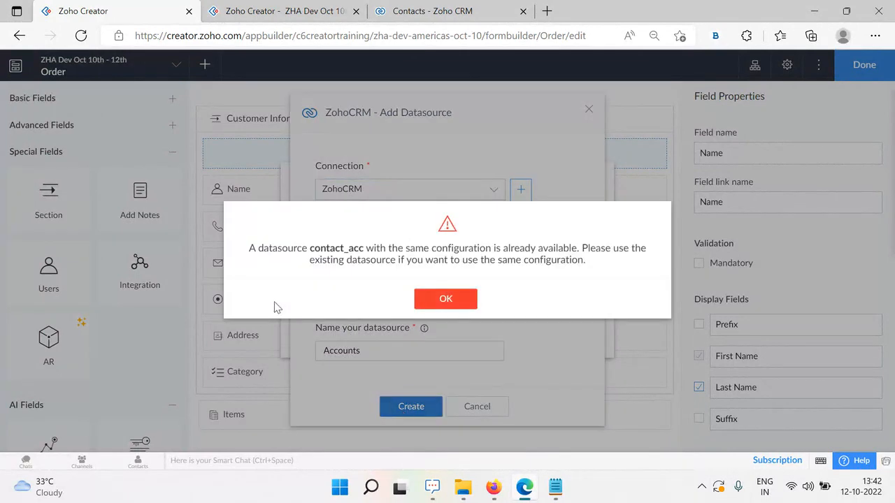
left_click_drag(261, 248, 368, 249)
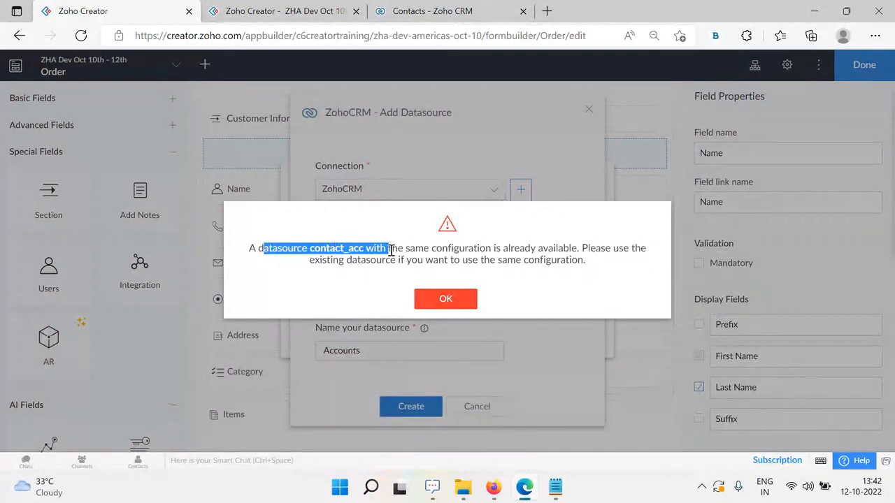
left_click(371, 308)
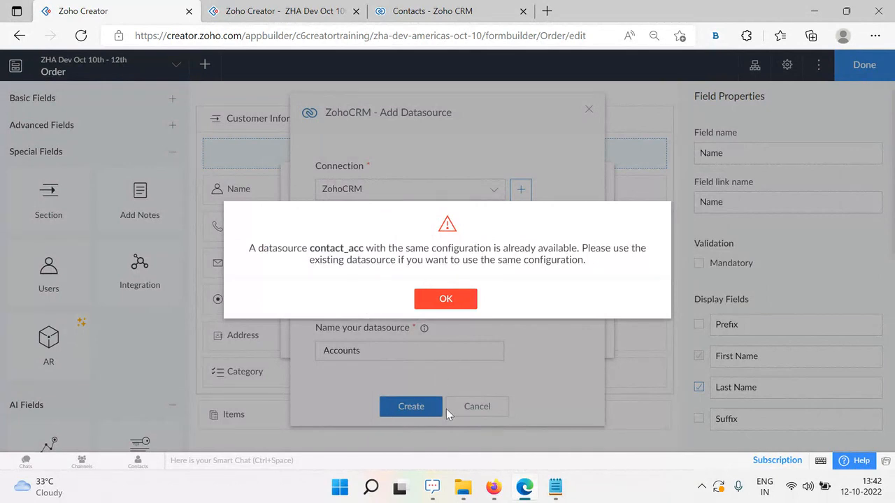
left_click(446, 299)
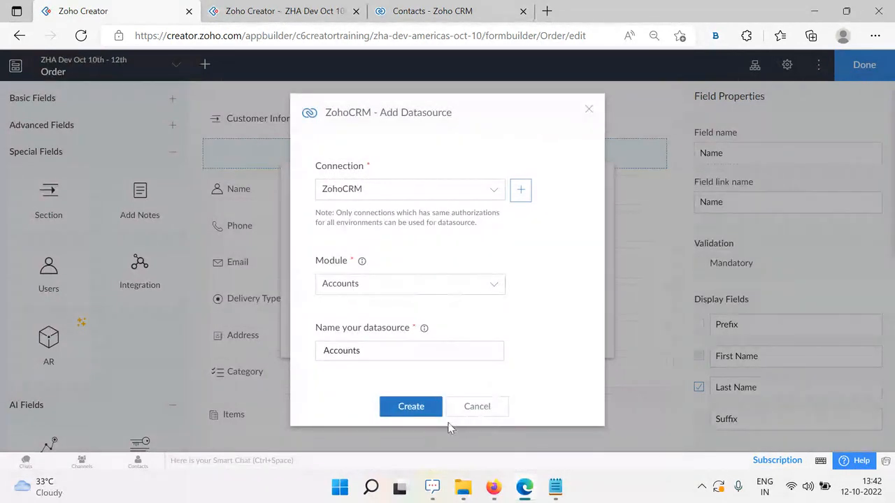
Cancel the new datasource, select CRMContacts (Contacts module) as the datasource, and view its fields
left_click(592, 110)
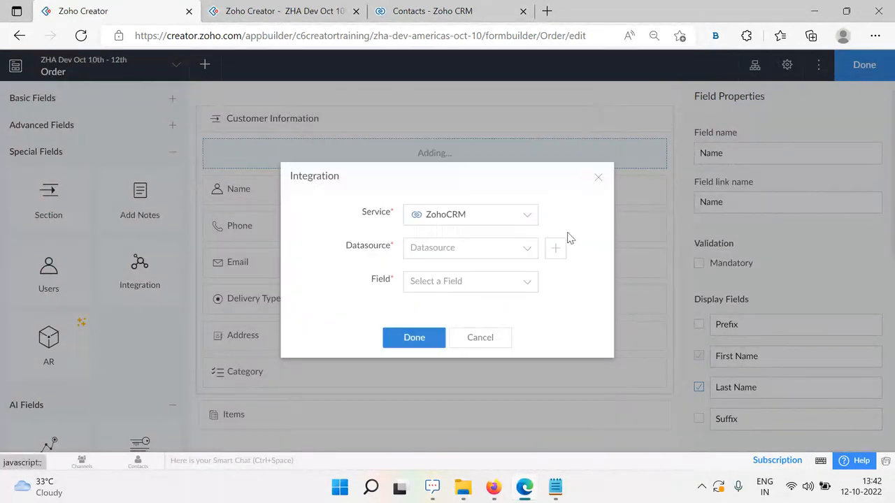
left_click(512, 250)
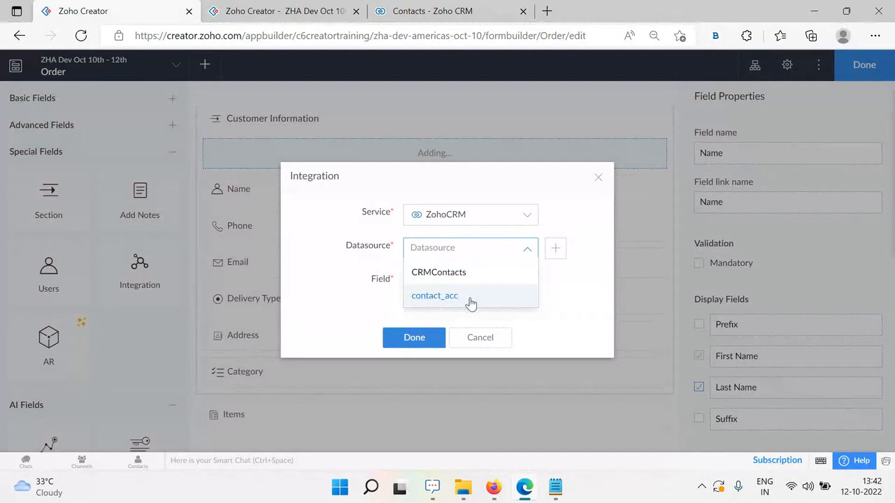
left_click(368, 275)
left_click(473, 252)
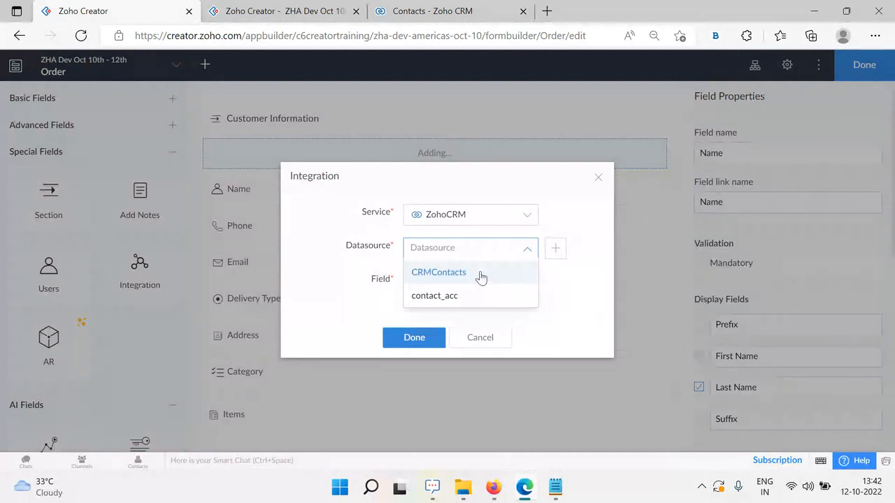
left_click(481, 274)
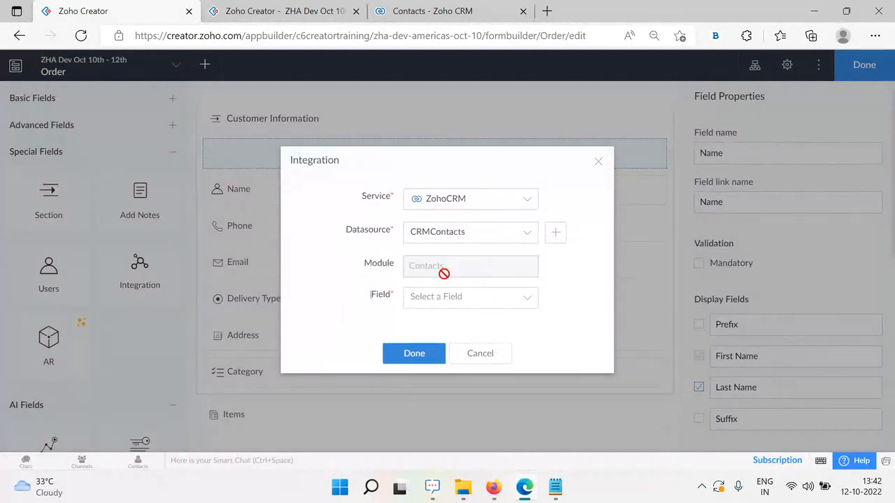
left_click_drag(452, 268, 400, 266)
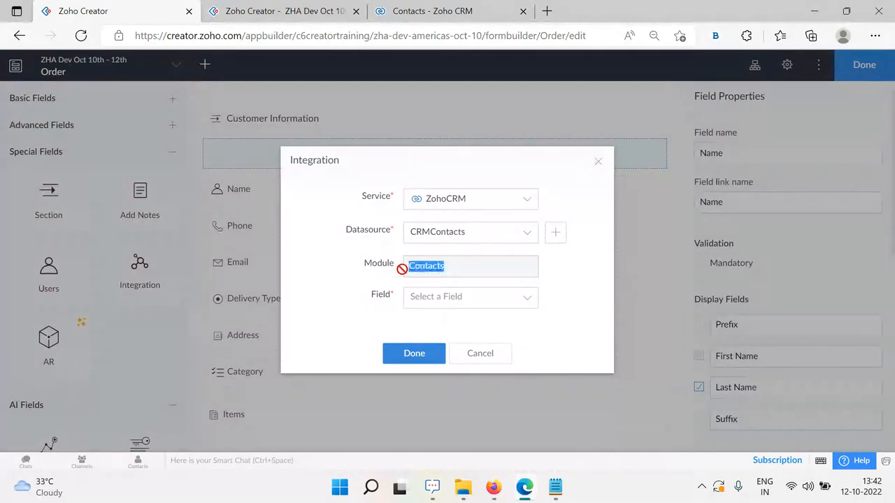
left_click(480, 304)
left_click(397, 8)
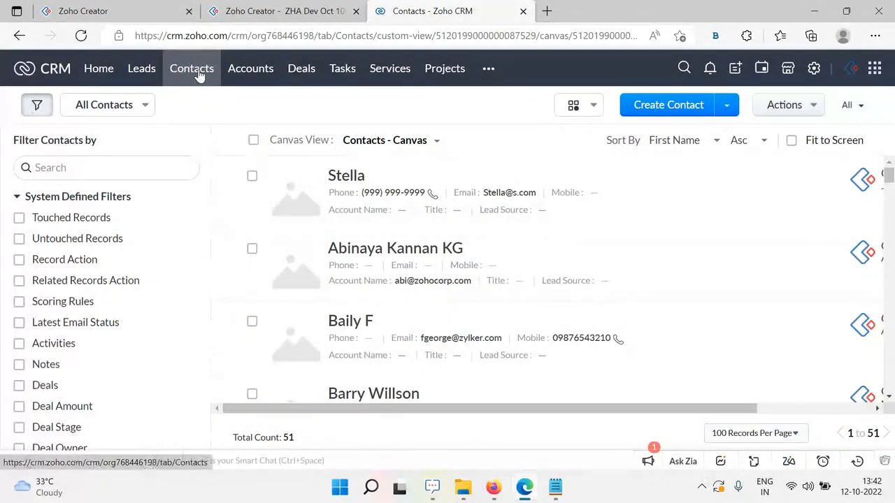
Open a blank Create Contact form in Zoho CRM and scroll through its fields
left_click(699, 105)
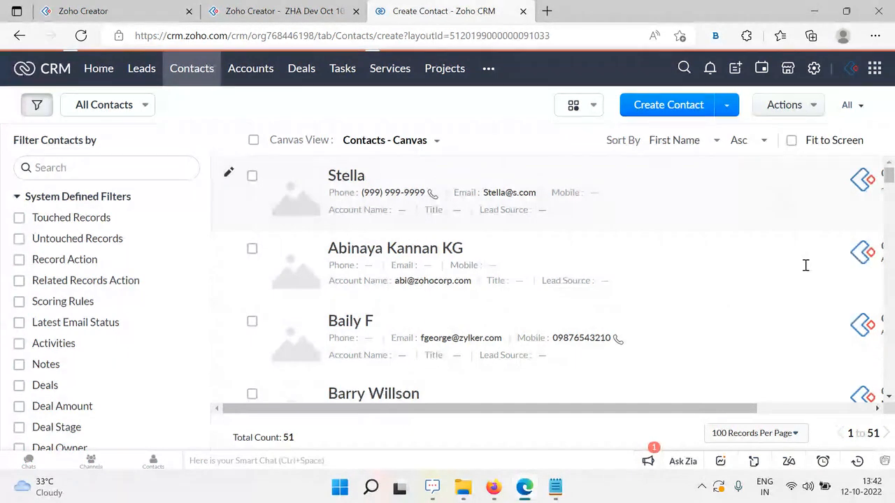
scroll(399, 345, "down", 4)
scroll(394, 369, "down", 5)
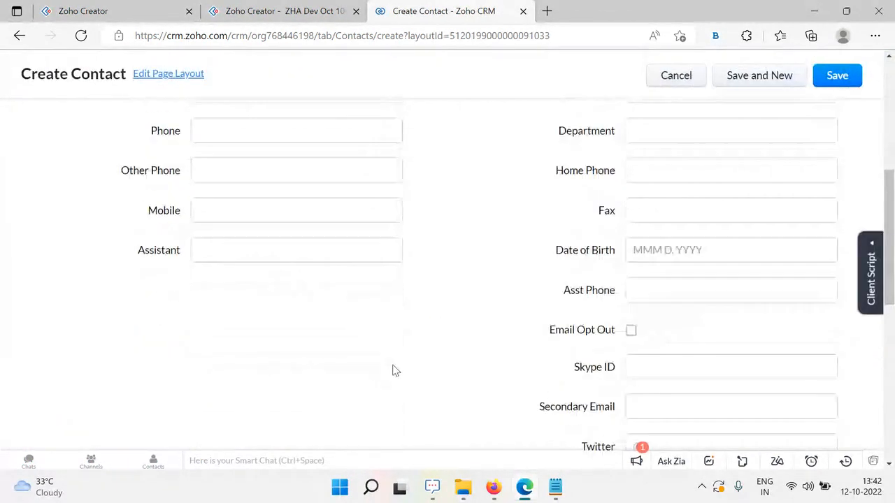
scroll(168, 324, "up", 8)
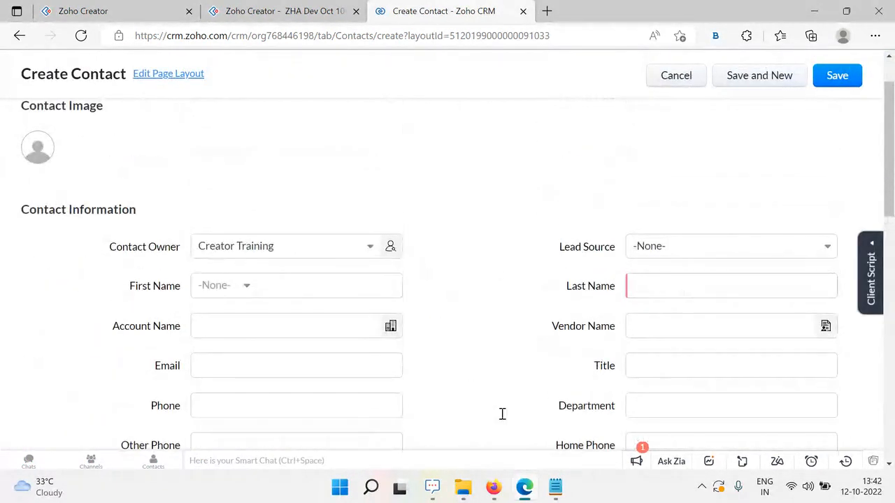
left_click(104, 11)
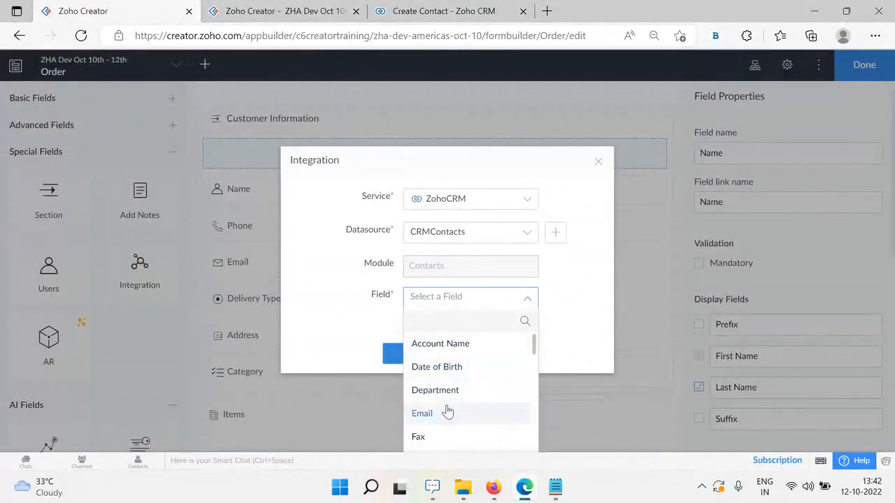
Map the integration field to CRM First Name, add it, and name it 'CRM Contact'
scroll(471, 385, "down", 5)
scroll(472, 385, "up", 5)
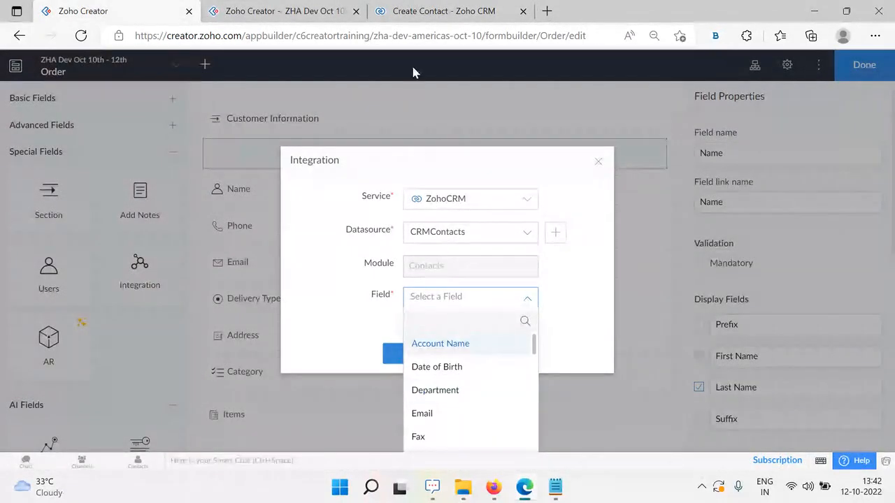
left_click(433, 11)
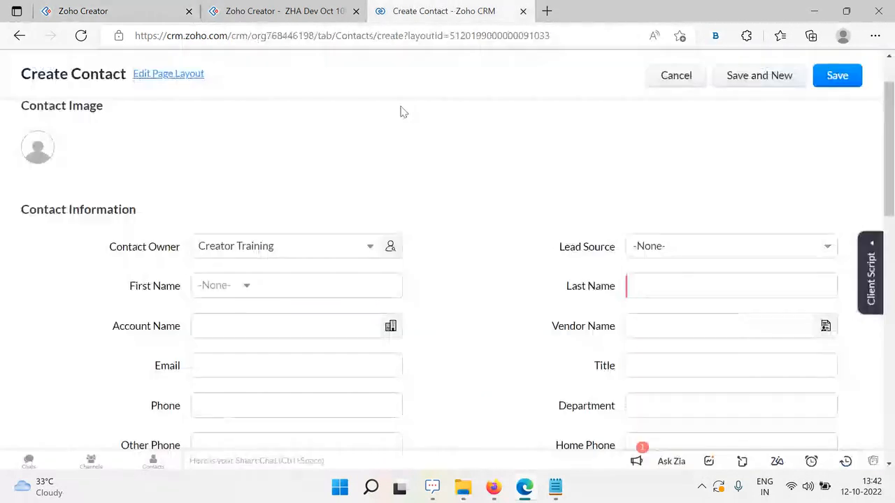
left_click(95, 8)
scroll(470, 377, "down", 2)
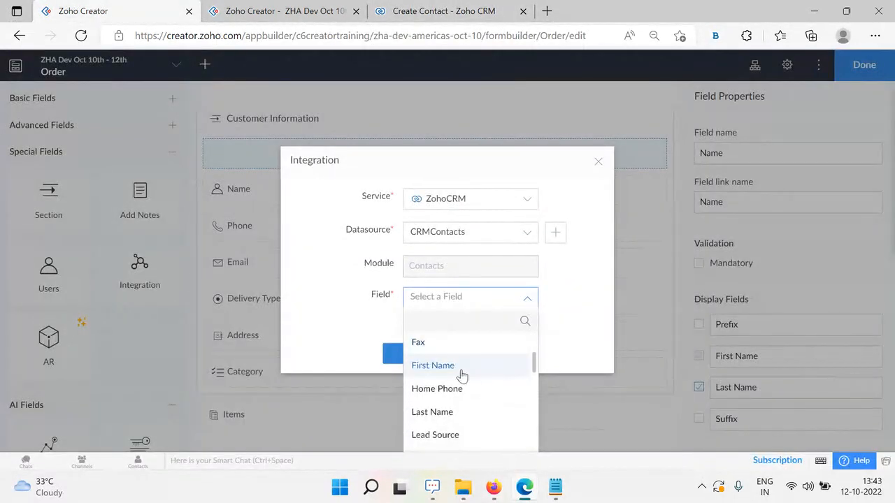
left_click(457, 369)
left_click(421, 357)
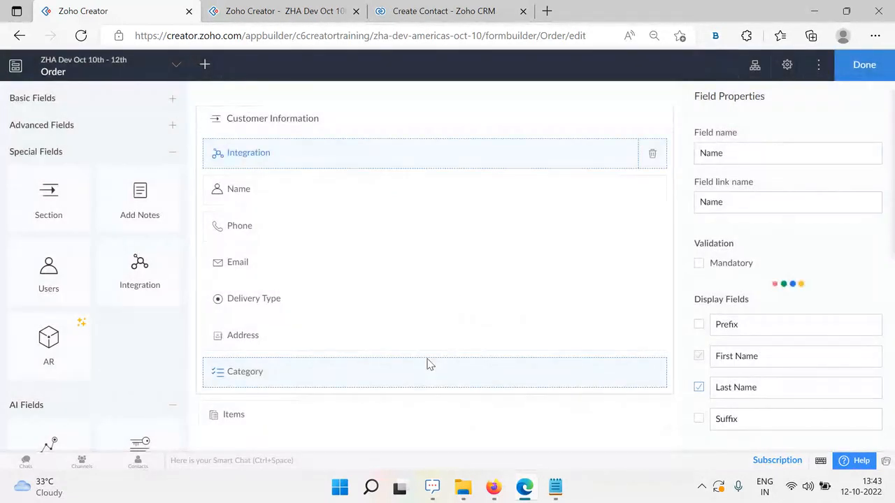
type("CRM")
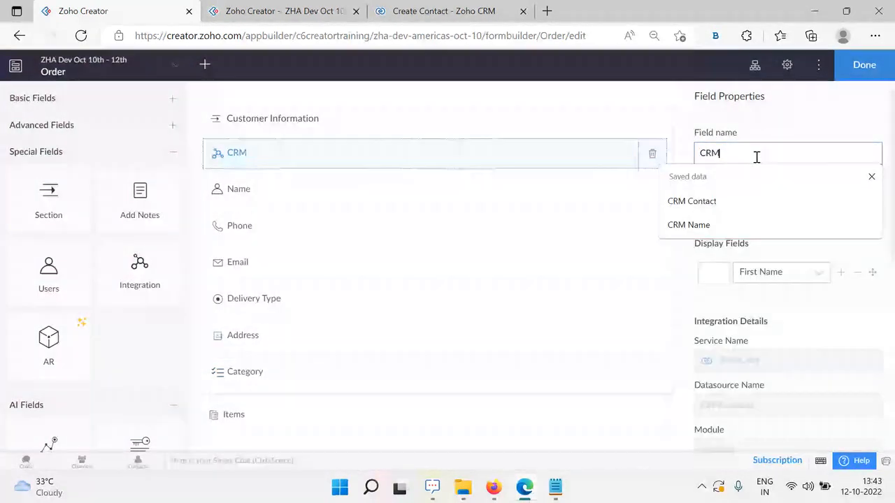
type(" Contact")
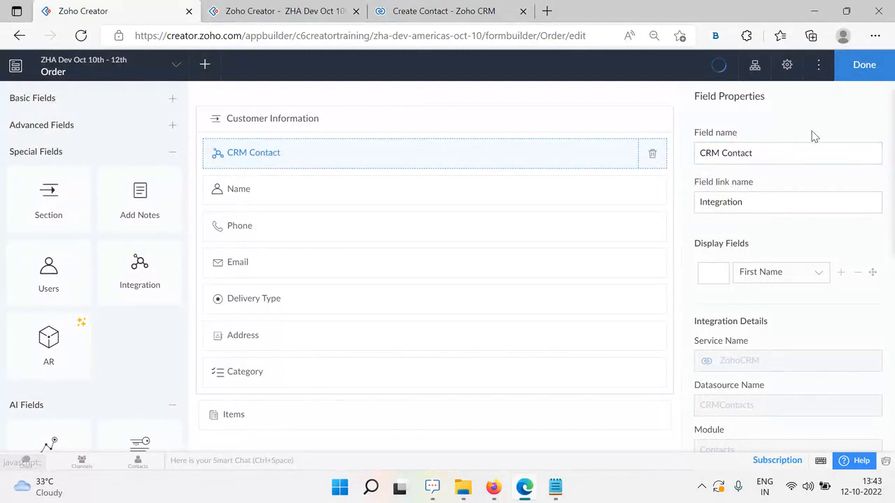
Finish editing the Order form and reload it in the live application
left_click(869, 70)
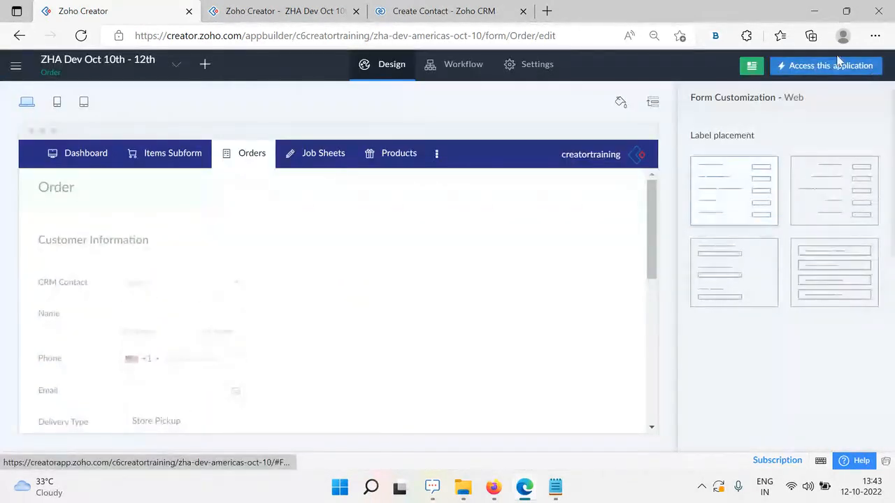
left_click(838, 63)
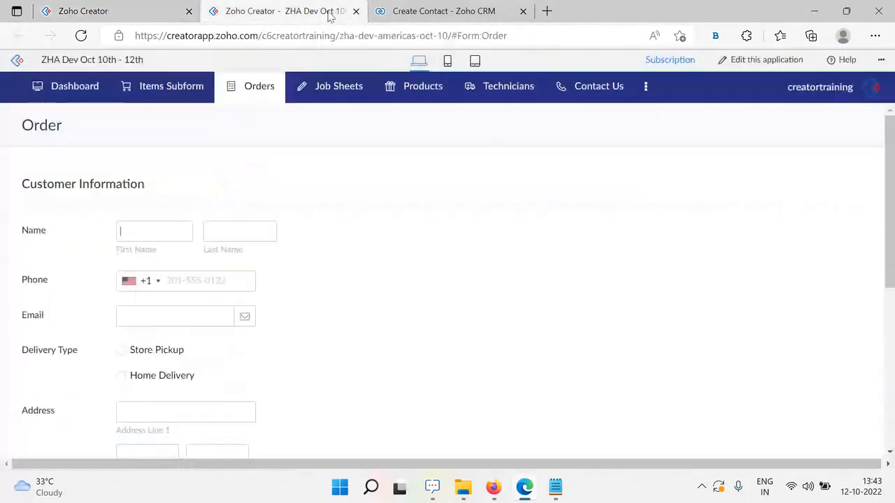
left_click(82, 35)
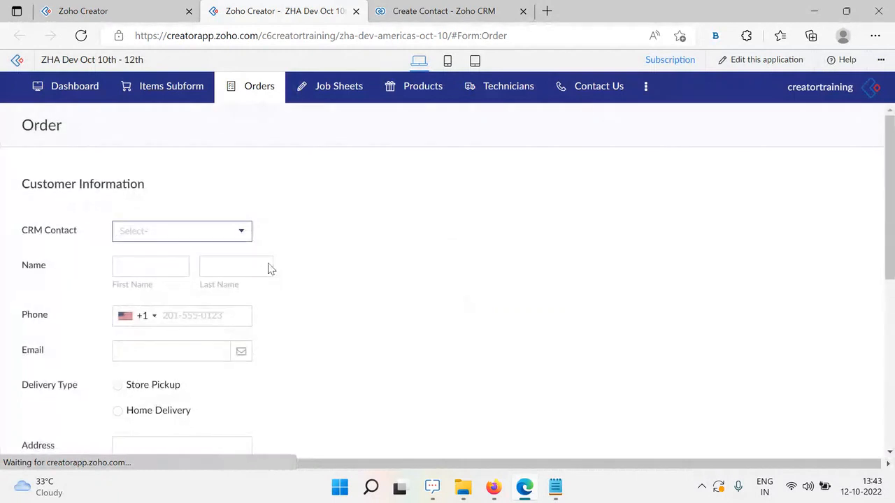
Open the CRM Contact dropdown and scroll its list of contact first names
left_click(201, 240)
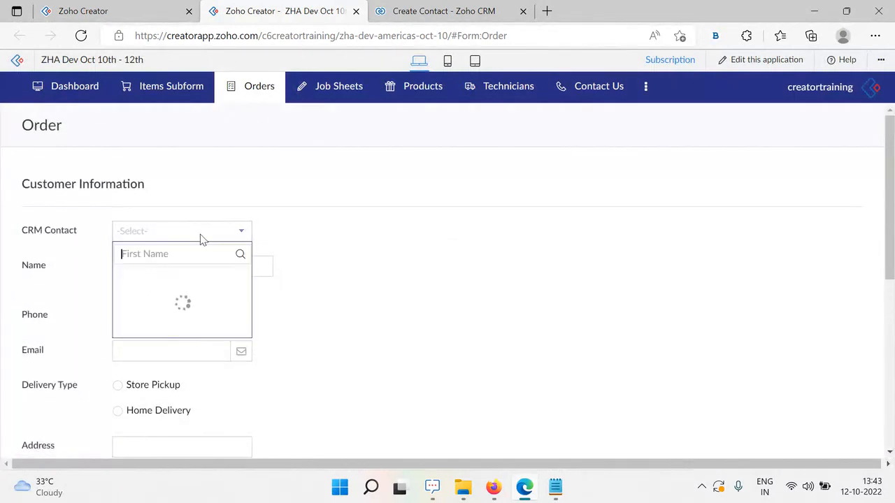
scroll(195, 388, "down", 10)
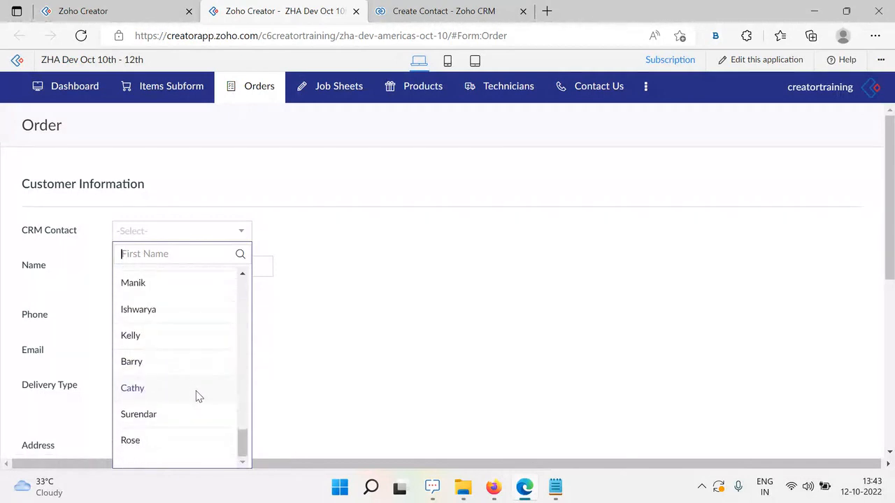
scroll(196, 393, "up", 15)
scroll(196, 390, "up", 3)
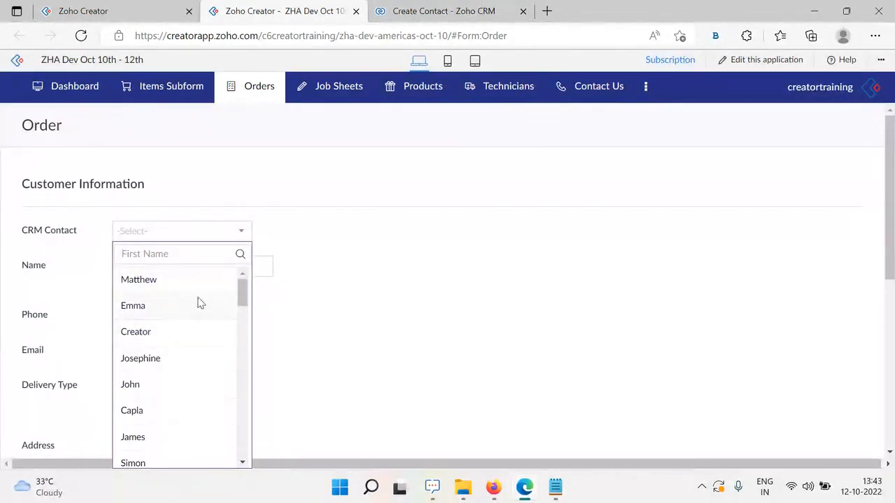
Cancel the unfinished Create Contact in Zoho CRM and return to the live Order form
left_click(443, 7)
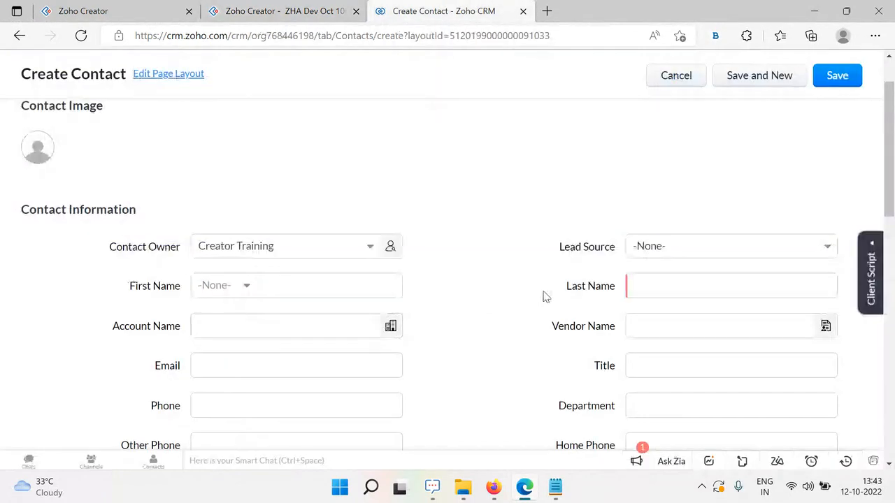
left_click(668, 77)
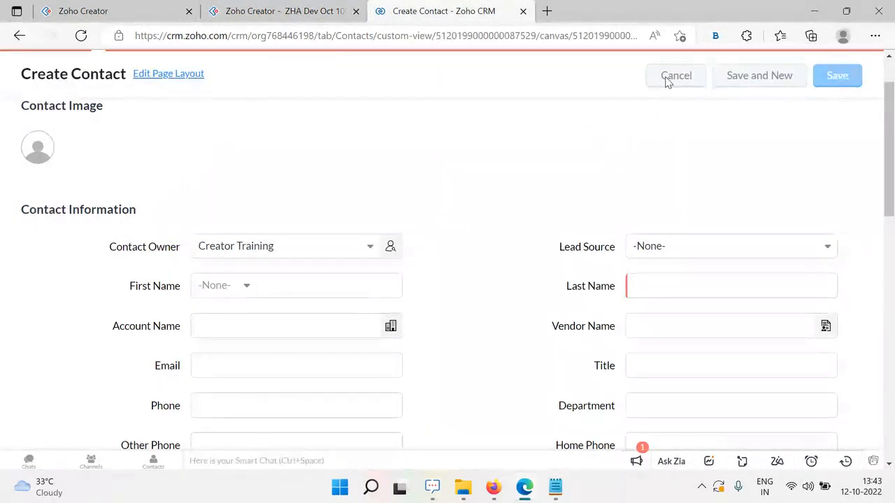
left_click(287, 10)
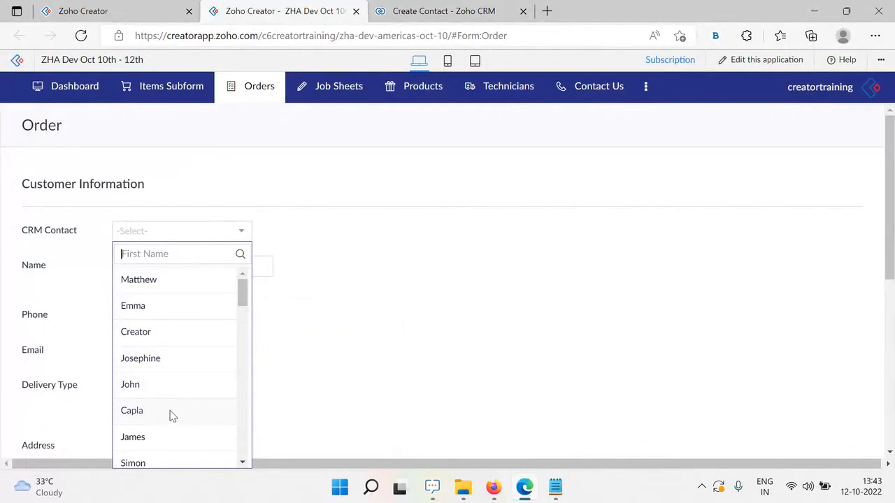
Review the Zoho CRM Contacts list, then reopen the Order form in the Creator editor
left_click(434, 11)
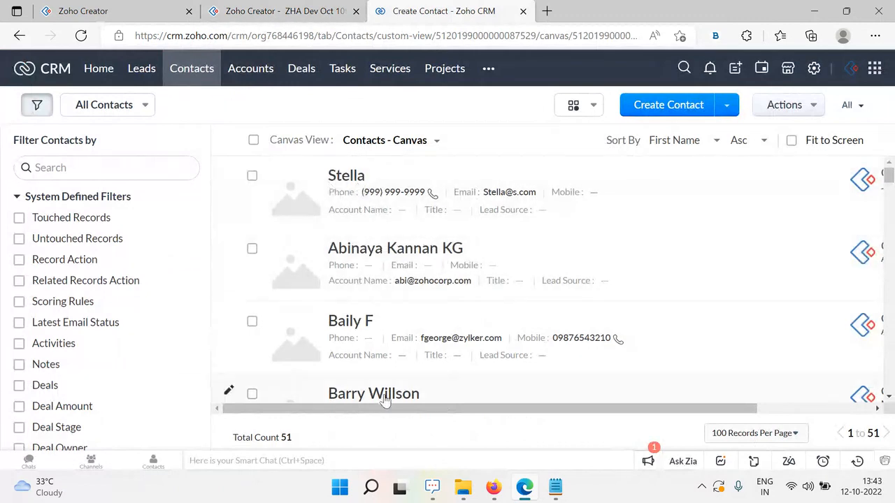
scroll(385, 400, "down", 8)
scroll(238, 297, "up", 3)
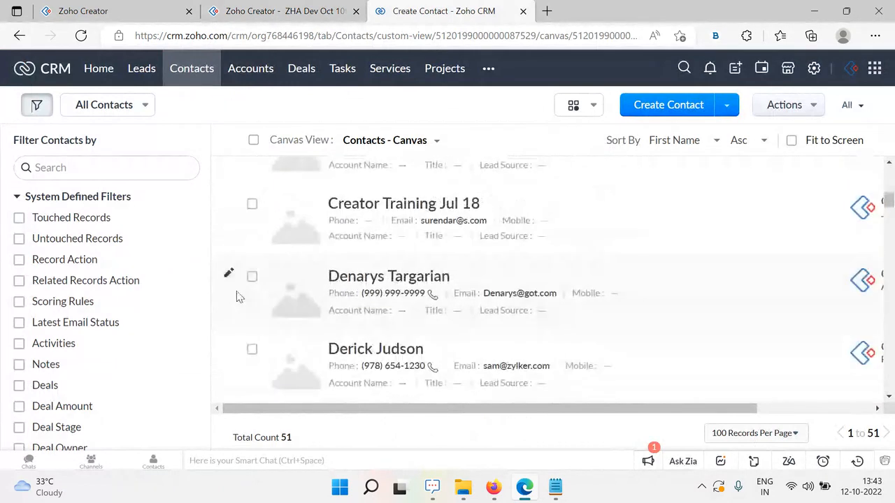
scroll(501, 286, "down", 2)
scroll(506, 286, "up", 4)
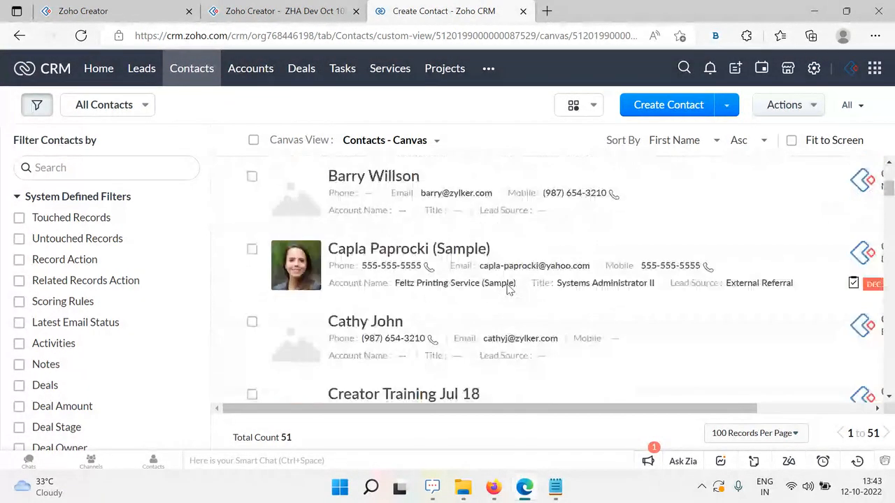
scroll(508, 290, "up", 3)
left_click(287, 11)
left_click(112, 16)
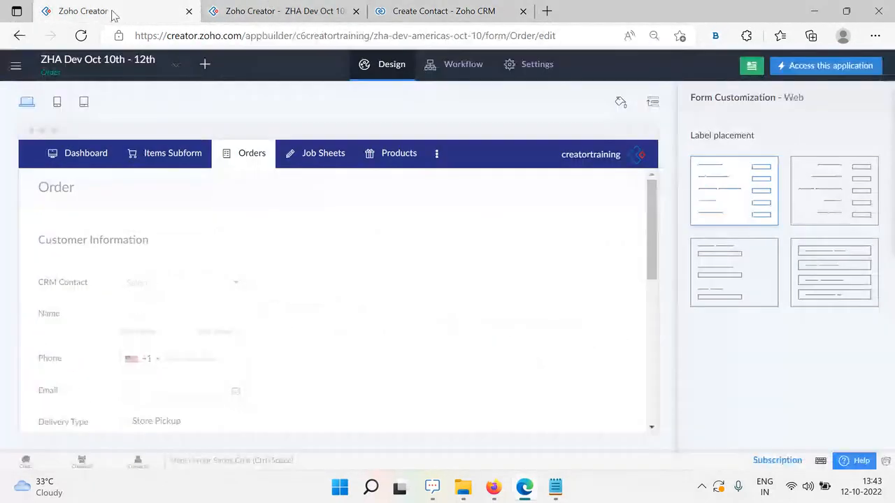
Open the Order form in the builder and add a second CRM Contact display field
left_click(389, 286)
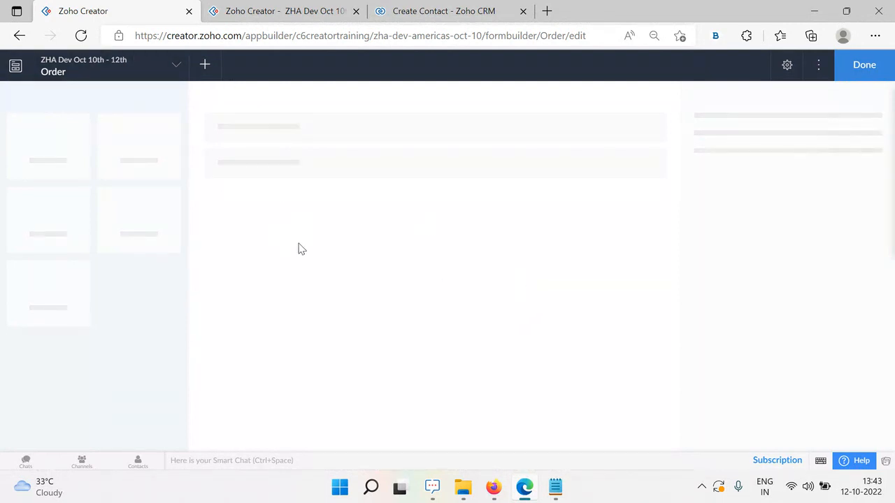
left_click(83, 41)
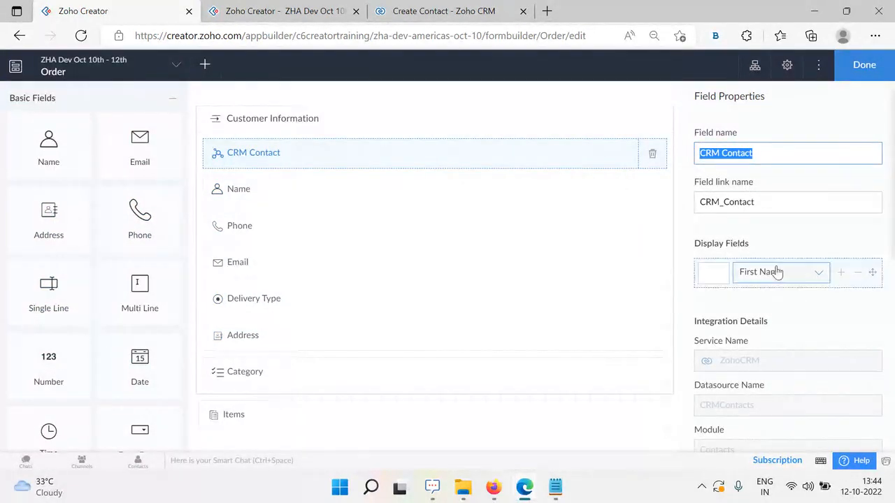
left_click(842, 274)
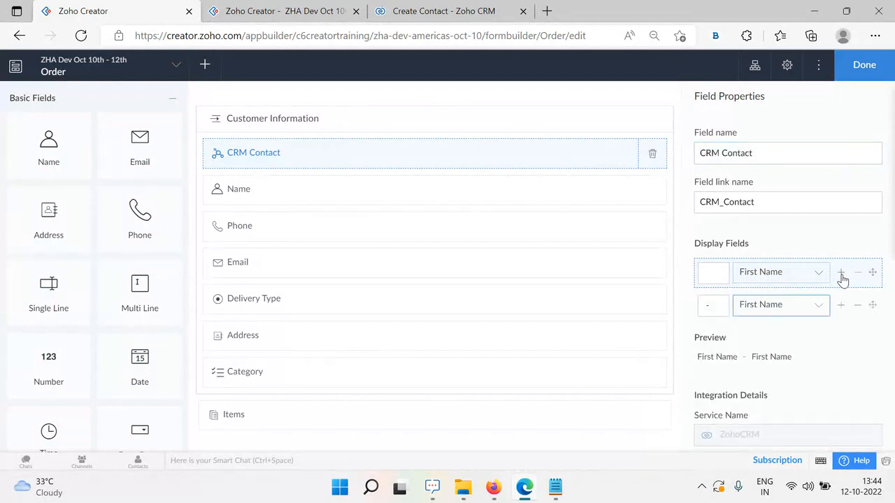
left_click(807, 309)
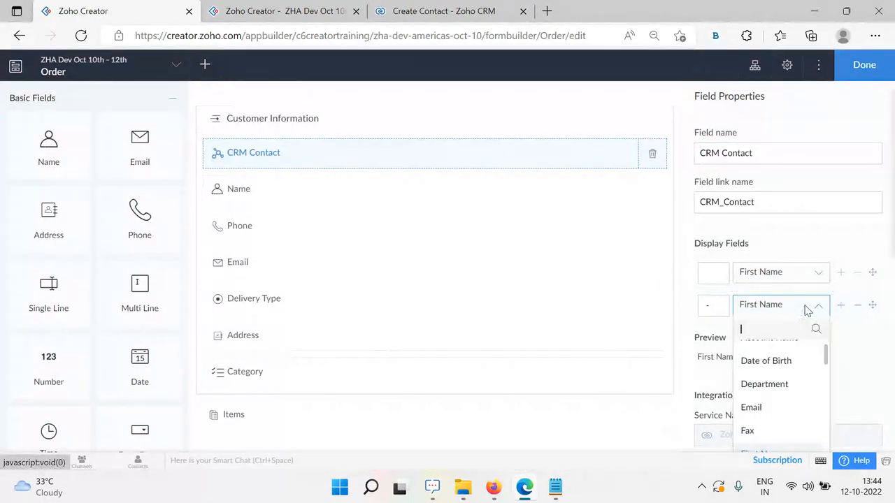
scroll(798, 399, "down", 8)
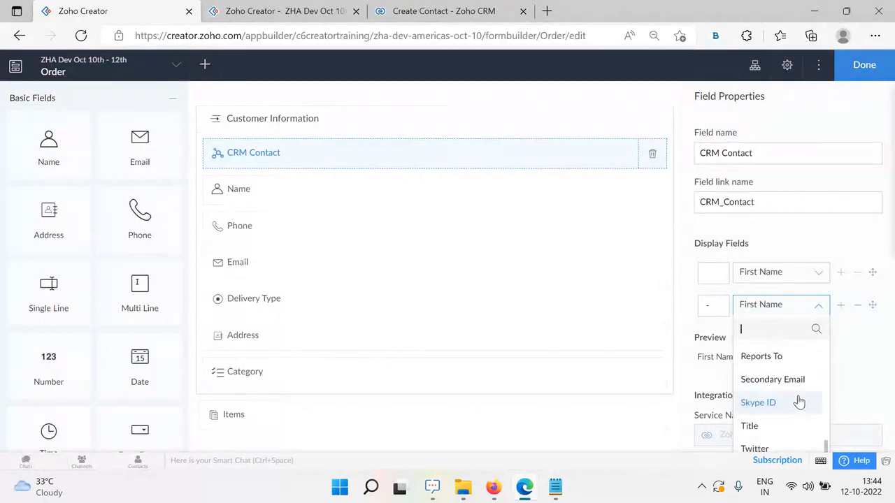
scroll(799, 400, "down", 1)
Choose Last Name as the second display field, with no dash separator
left_click(444, 12)
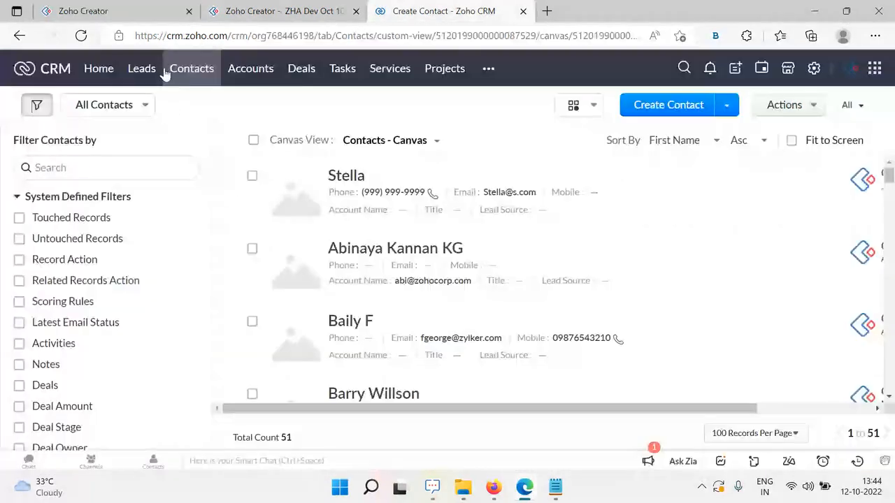
left_click(103, 8)
scroll(739, 377, "up", 9)
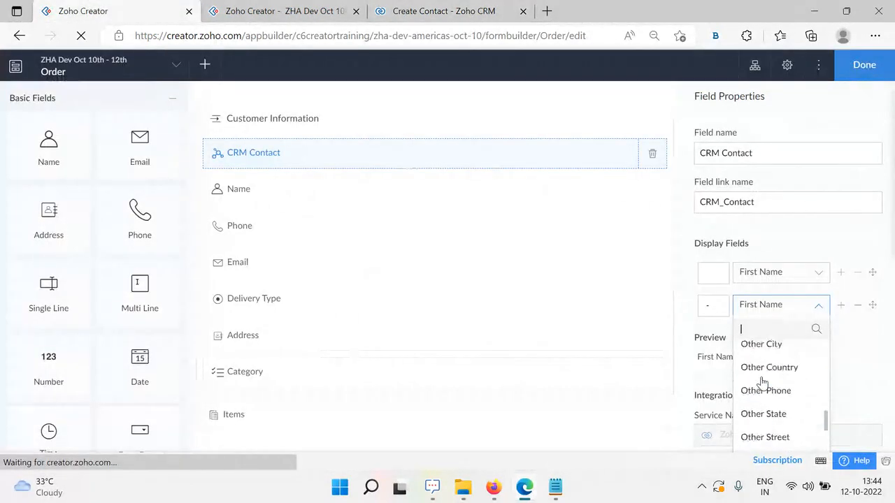
scroll(776, 410, "down", 5)
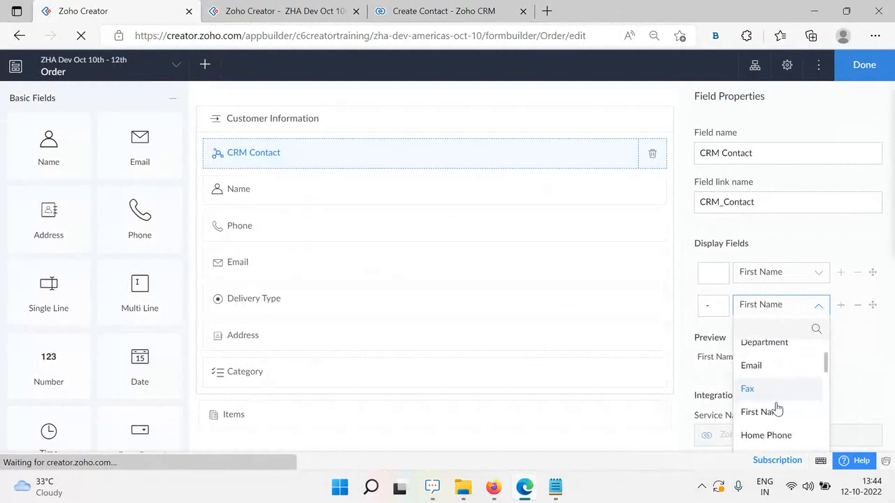
left_click(784, 405)
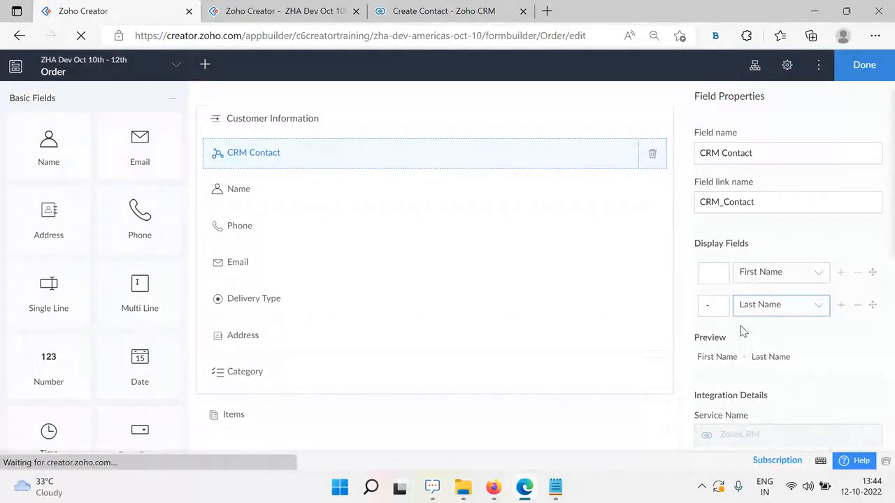
key("BackSpace")
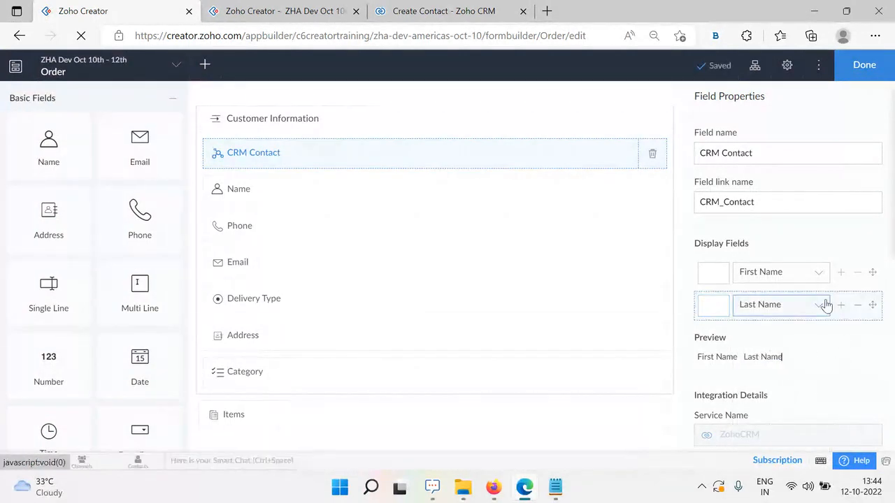
Add Email as the third display field and save the form
left_click(842, 308)
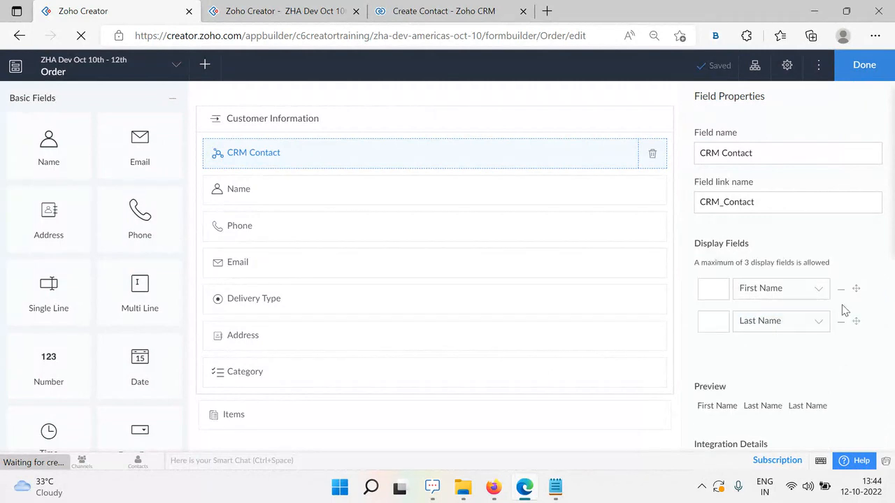
left_click(765, 354)
left_click(796, 280)
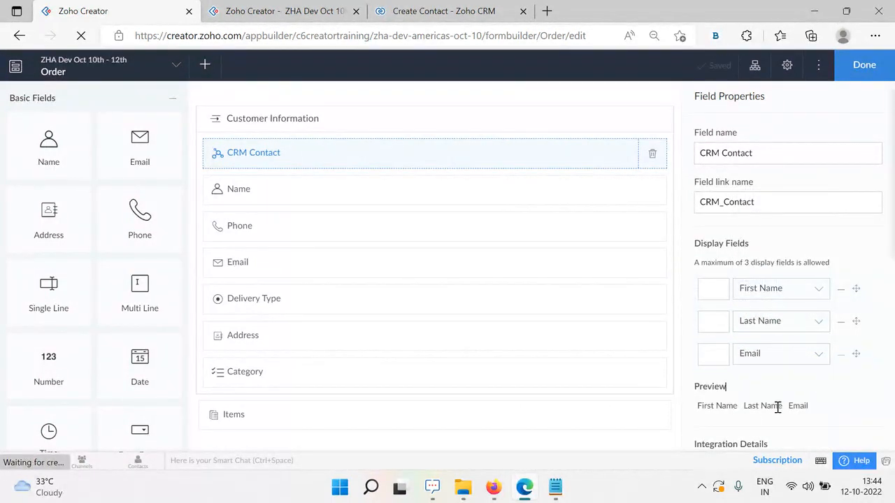
left_click(863, 65)
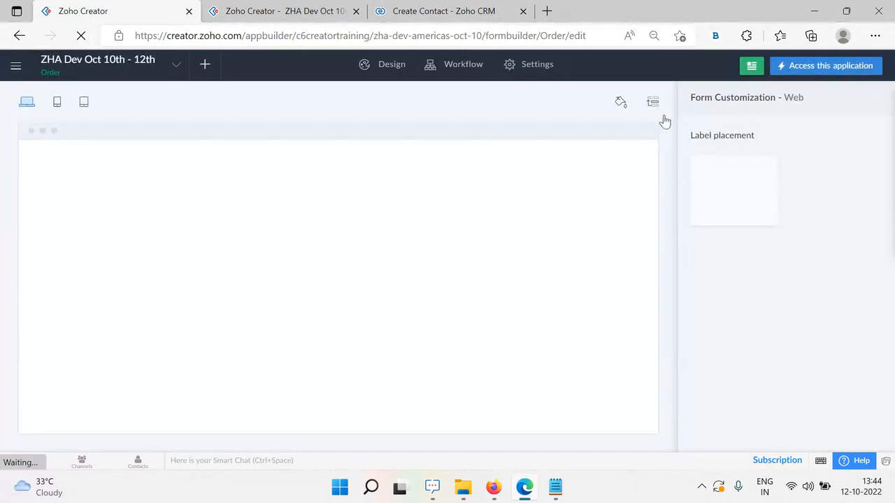
left_click(288, 11)
left_click(81, 36)
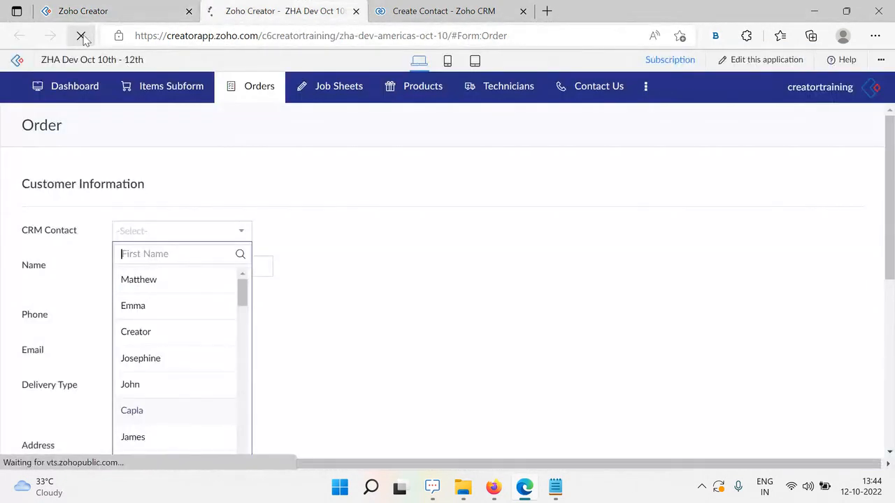
left_click(181, 9)
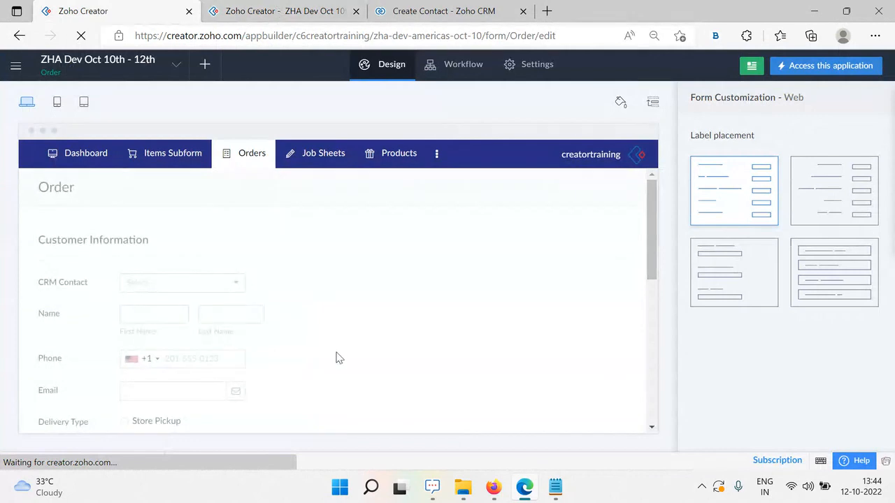
left_click(268, 11)
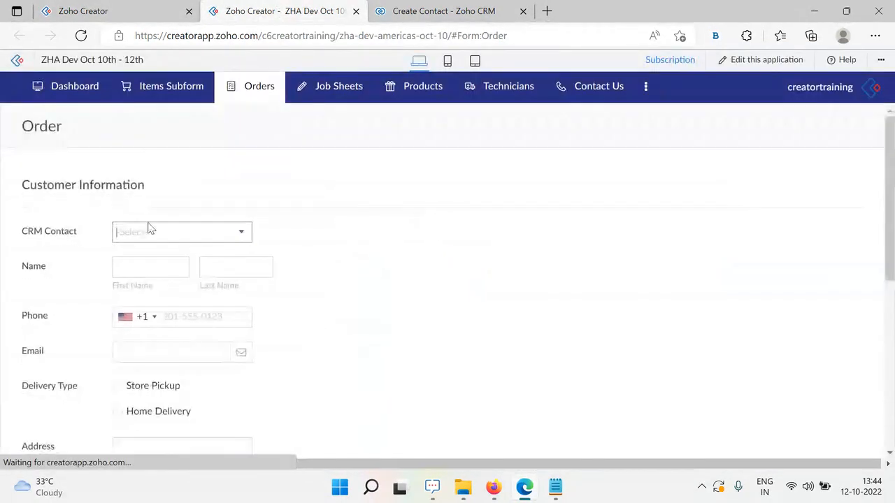
left_click(160, 8)
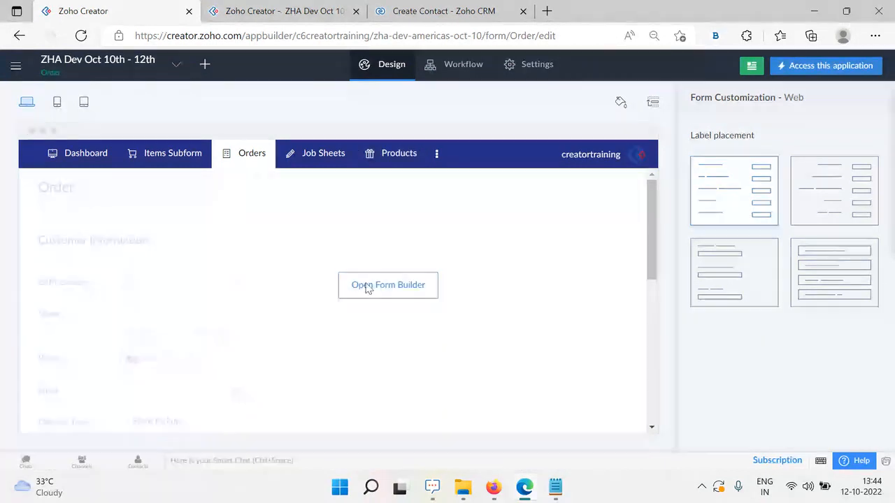
left_click(271, 9)
left_click(78, 5)
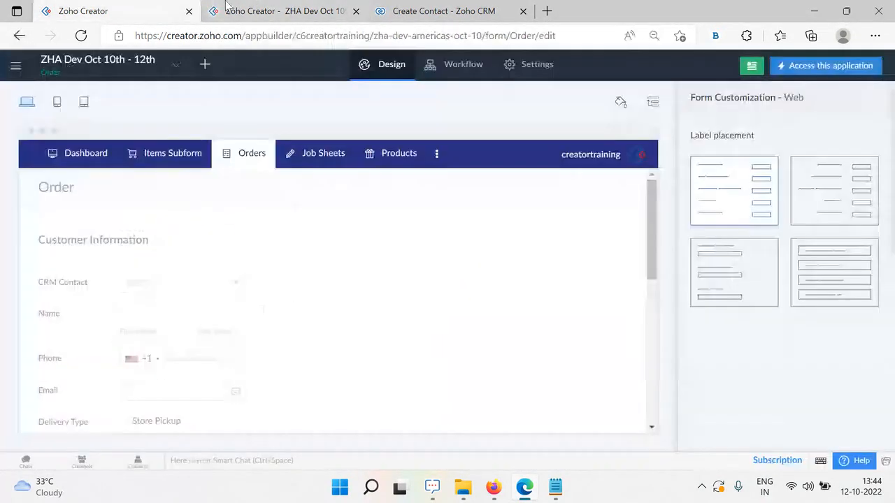
left_click(227, 7)
left_click(89, 6)
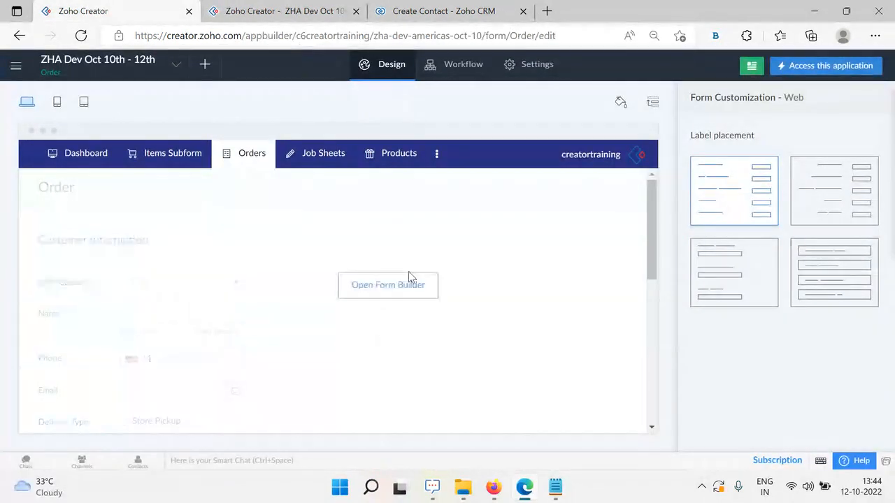
left_click(269, 10)
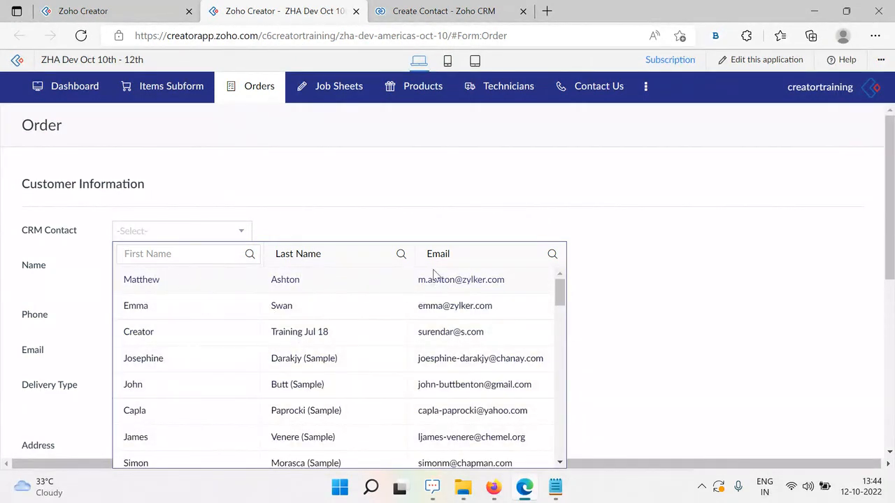
left_click(186, 255)
left_click(332, 254)
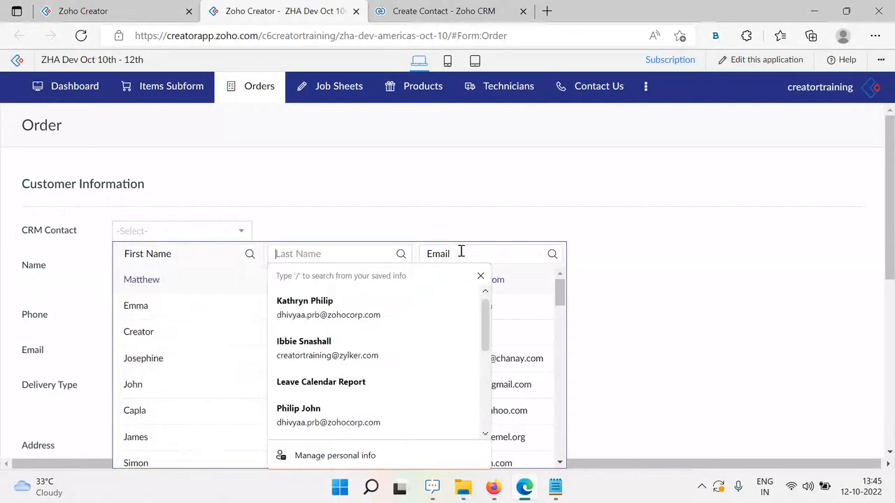
left_click(462, 253)
left_click(186, 256)
type("capl")
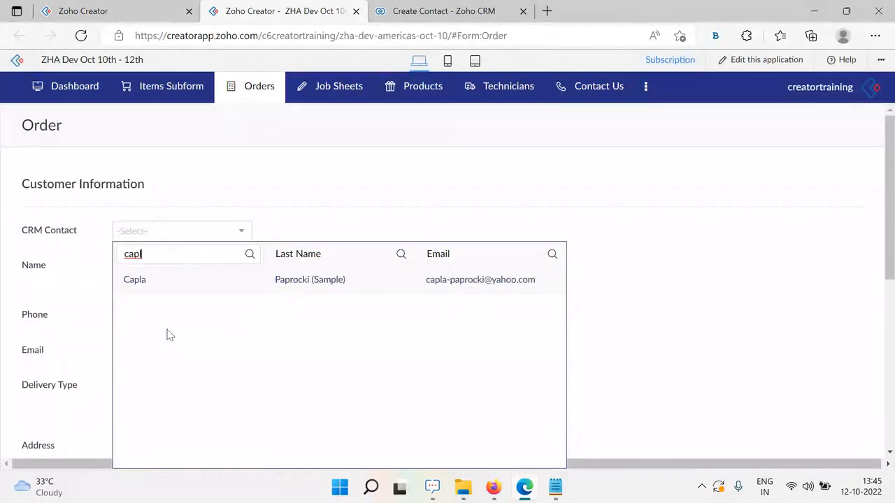
key("BackSpace")
key("BackSpace")
key("BackSpace")
key("BackSpace")
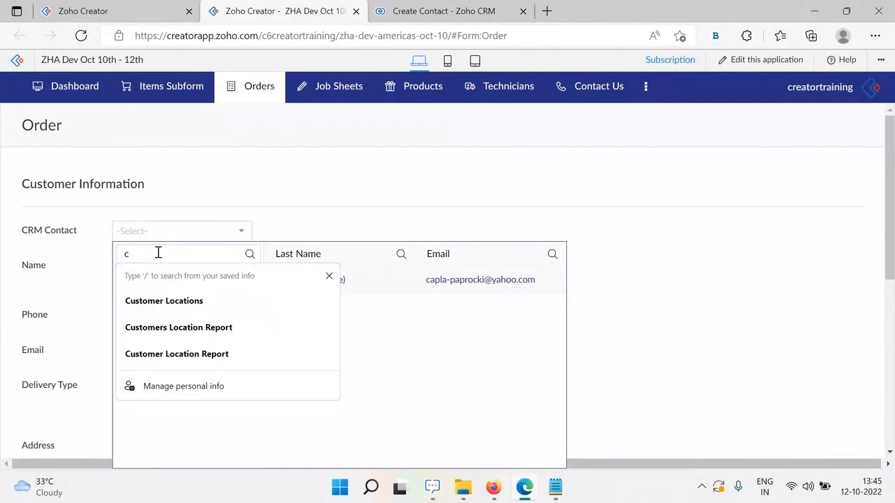
left_click(586, 226)
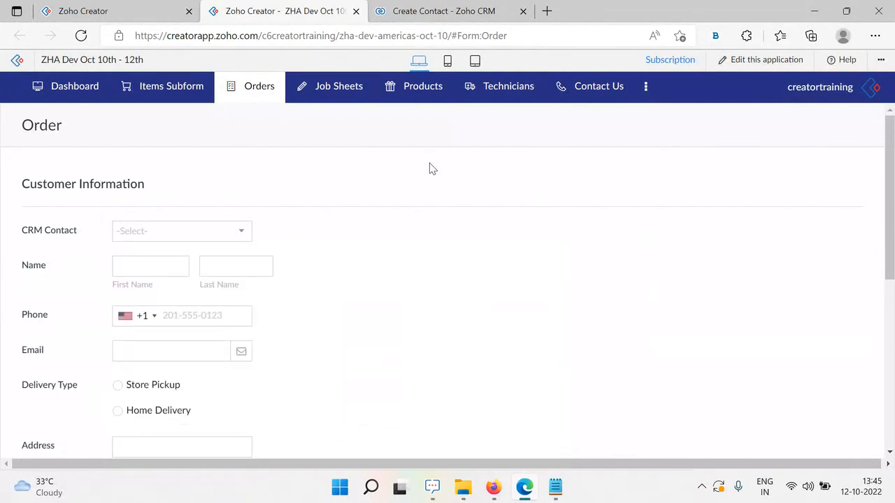
scroll(420, 280, "down", 5)
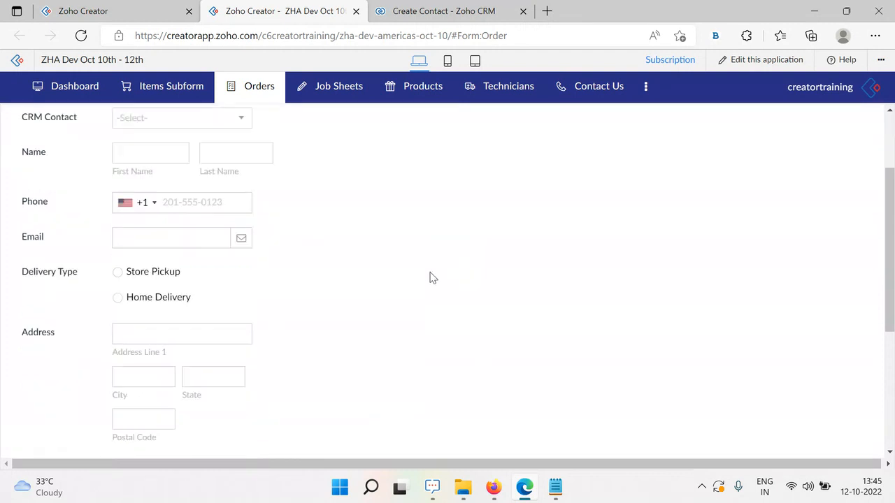
scroll(432, 280, "up", 3)
scroll(433, 281, "up", 2)
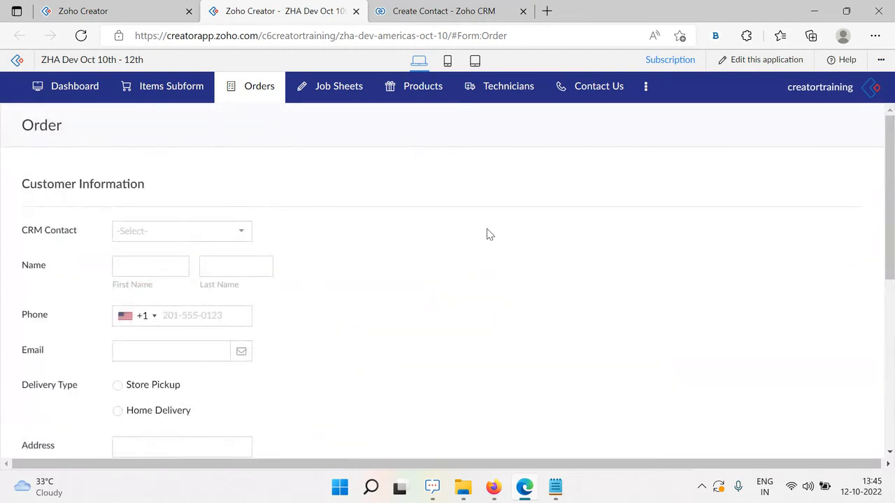
left_click(94, 13)
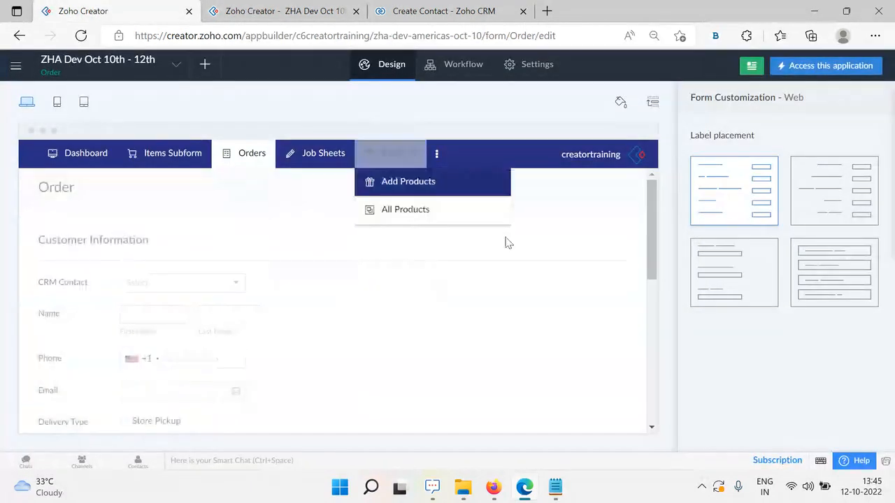
Glance at the Zoho CRM contacts, return to the form designer and open its navigation panel
mouse_move(356, 376)
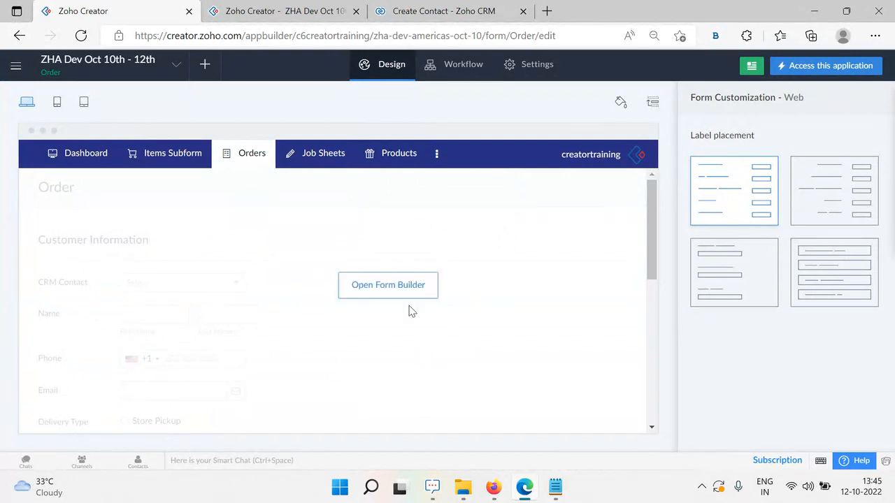
left_click(427, 11)
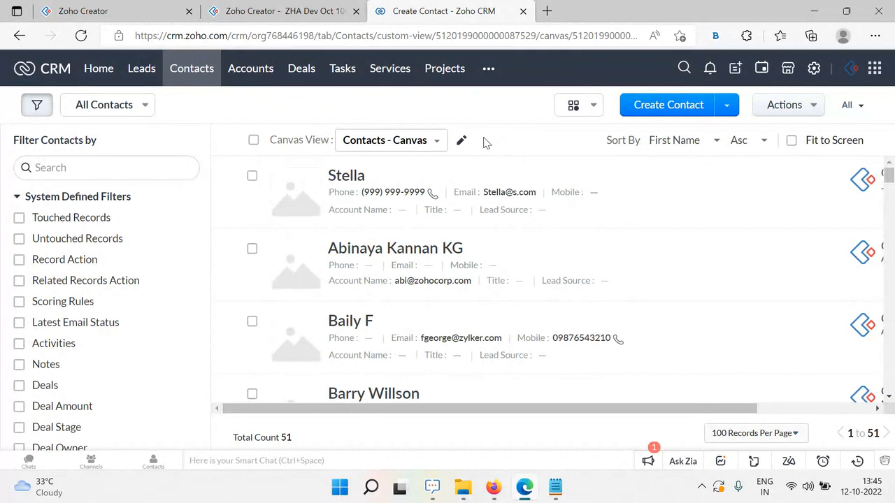
left_click(98, 11)
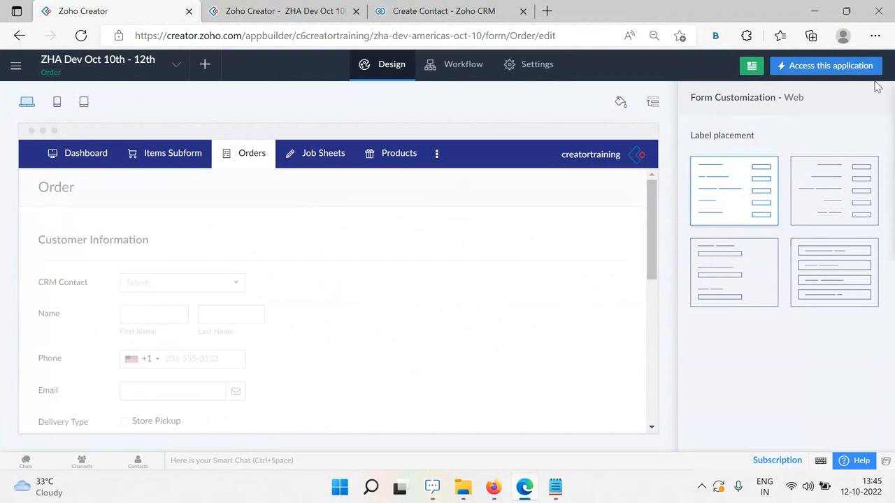
left_click(15, 65)
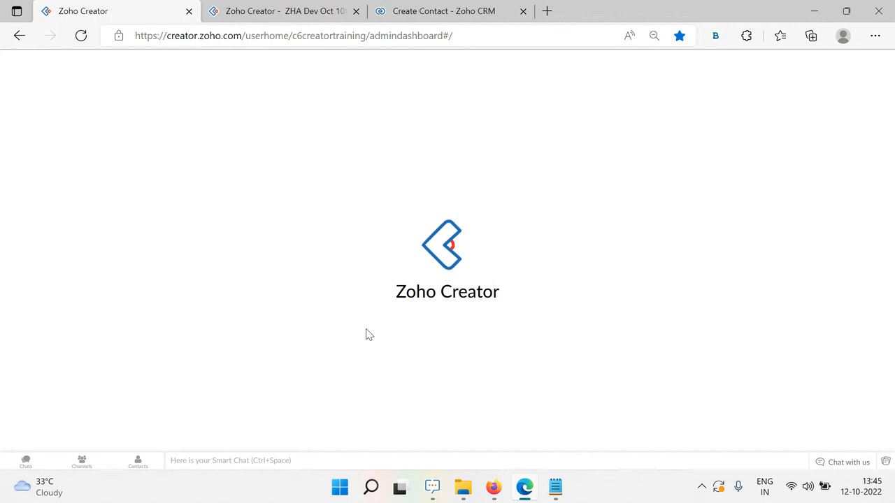
Go to the Microservices page on the admin dashboard and view all datasources
left_click(277, 11)
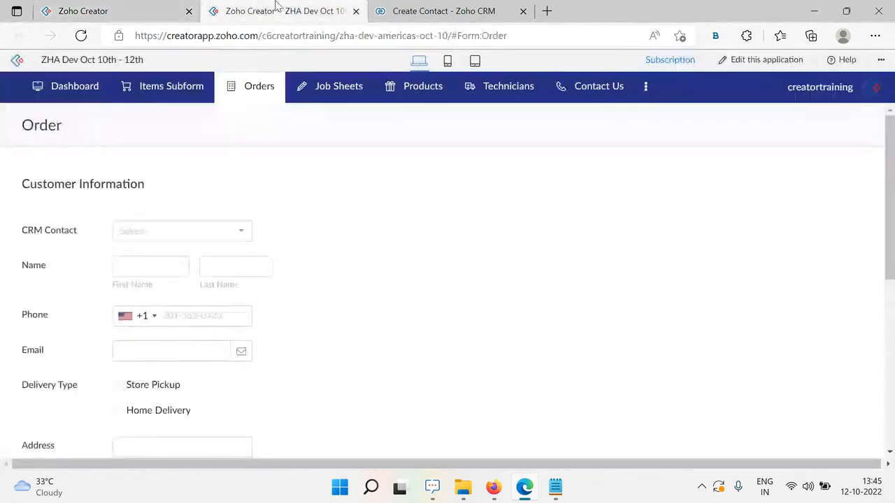
left_click(132, 10)
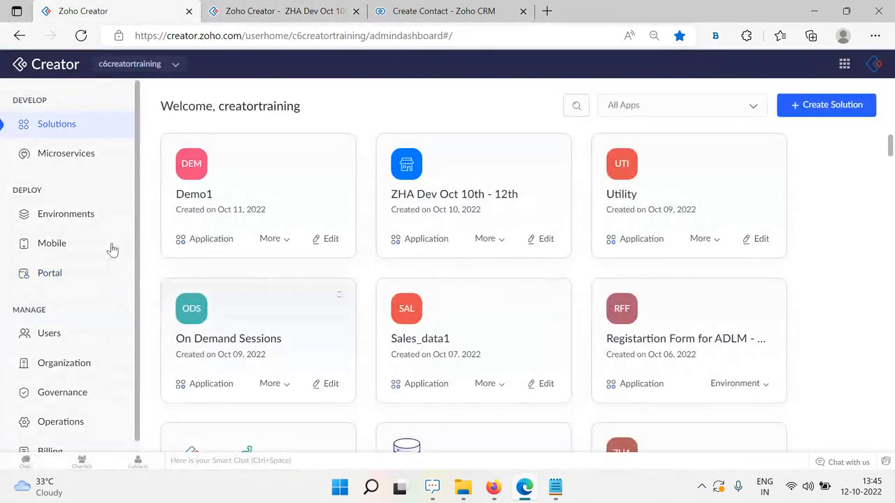
left_click(47, 155)
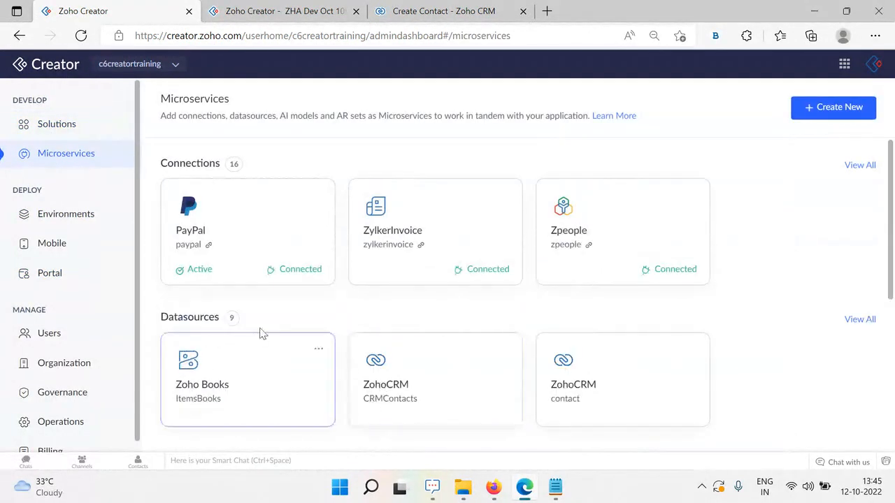
scroll(223, 312, "down", 1)
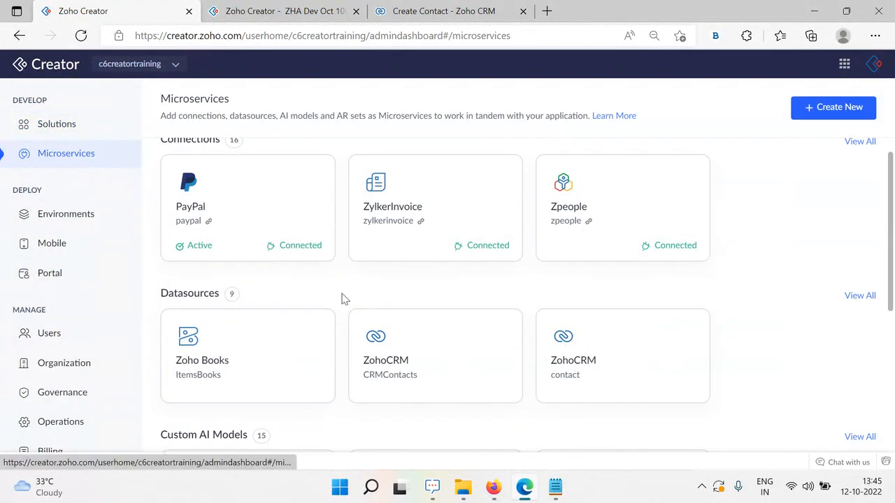
left_click(860, 295)
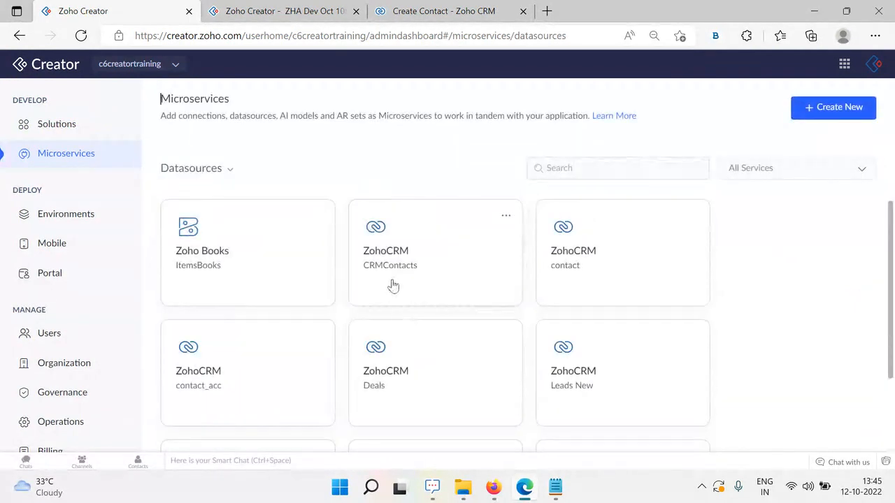
Browse the full datasource list, including ZohoCRM CRMContacts, and dismiss the Create New chooser
scroll(779, 282, "down", 3)
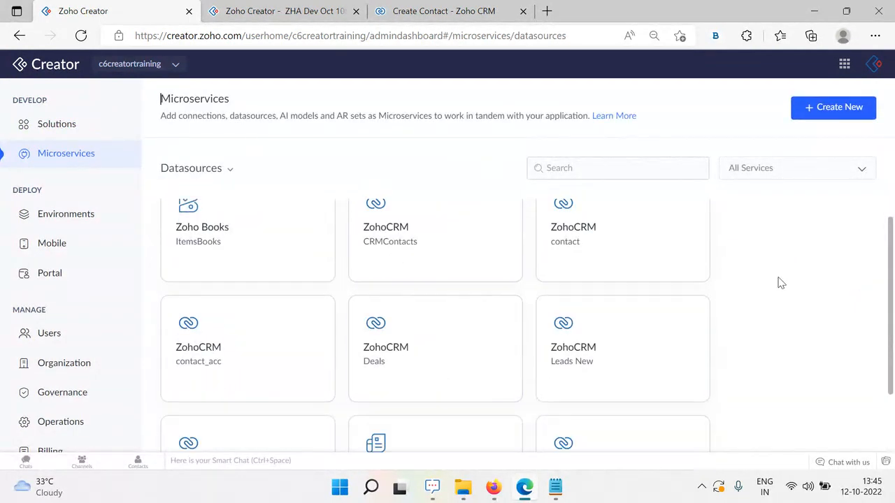
scroll(434, 363, "up", 3)
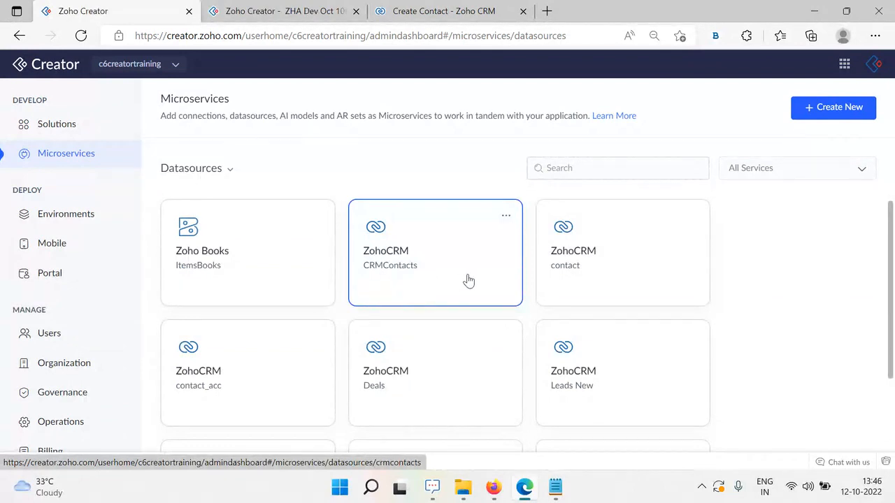
scroll(467, 315, "down", 1)
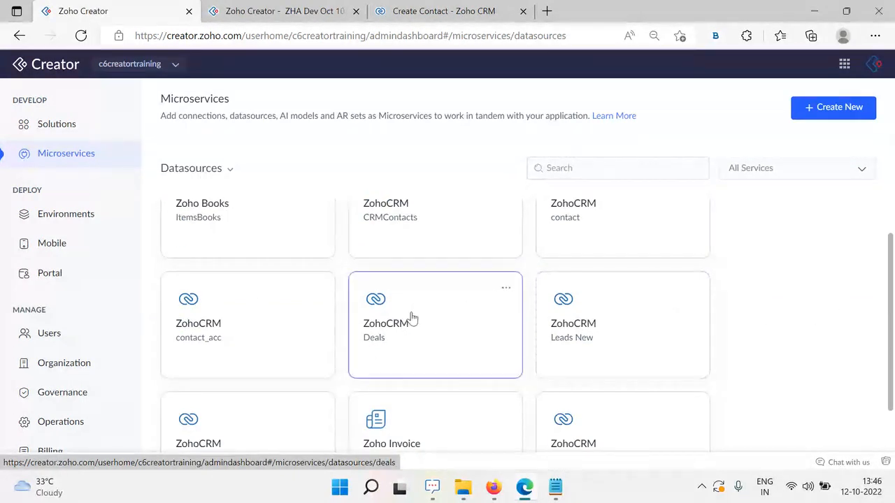
scroll(445, 328, "down", 1)
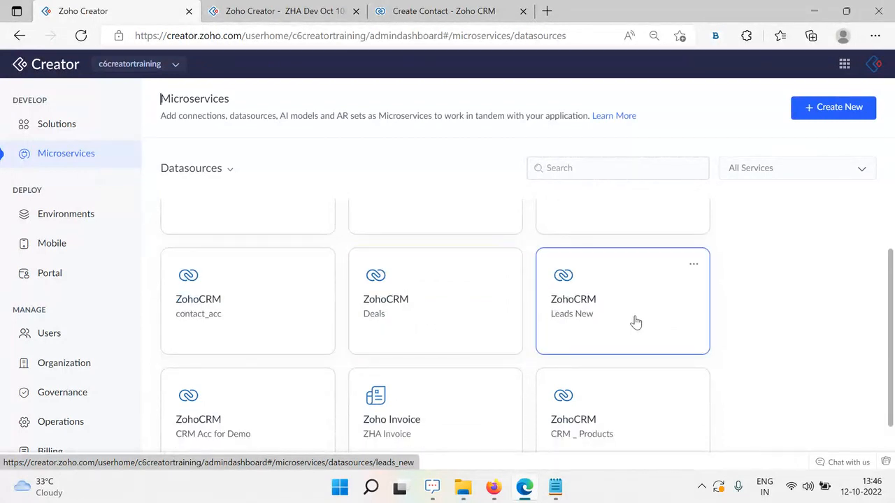
scroll(302, 382, "down", 1)
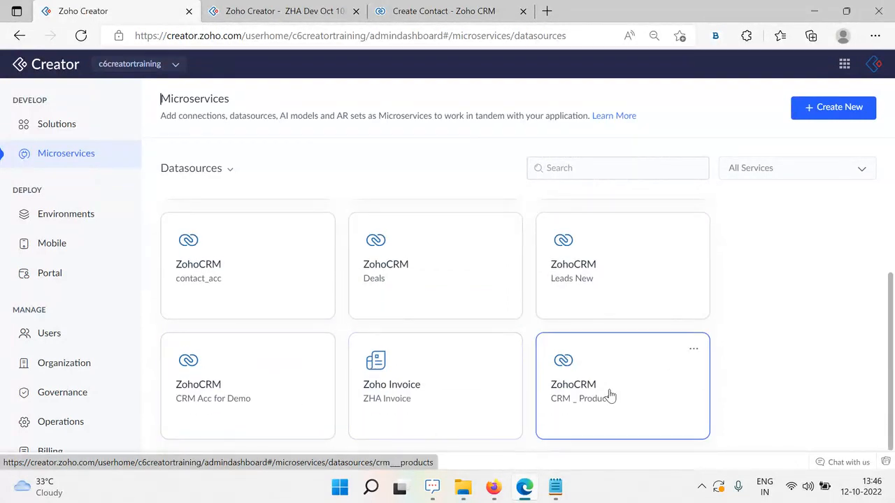
left_click(309, 376)
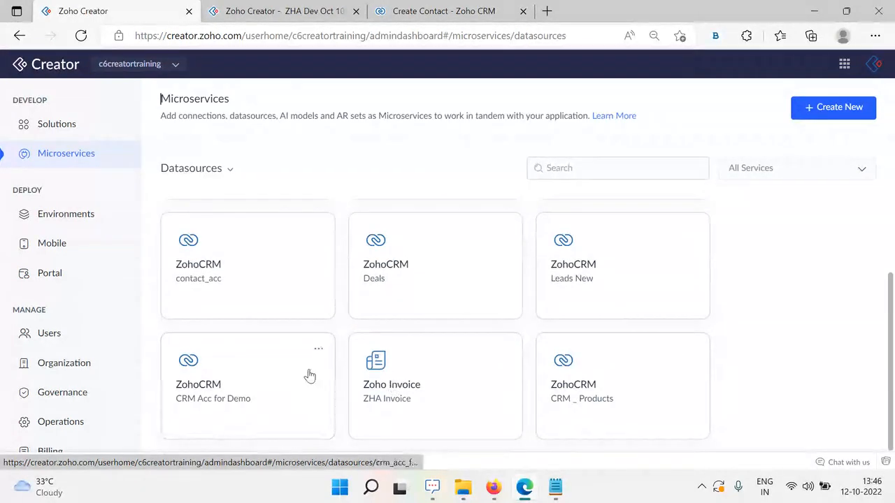
scroll(314, 363, "up", 3)
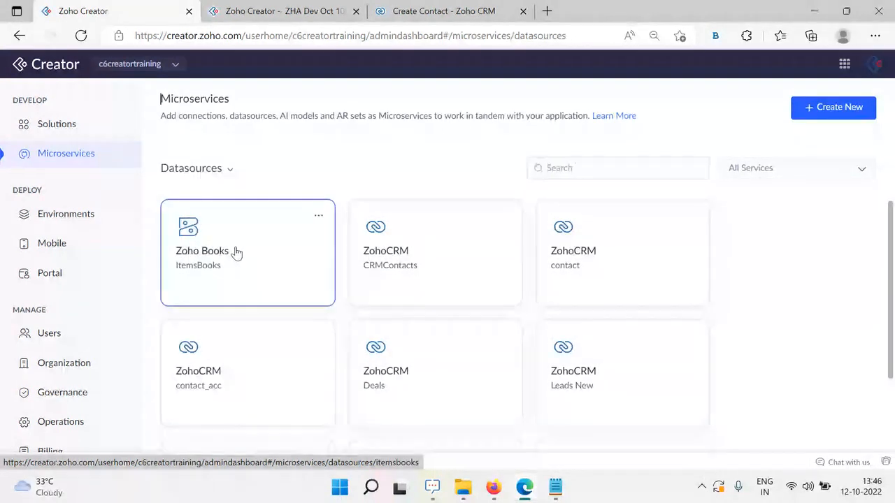
scroll(377, 315, "down", 3)
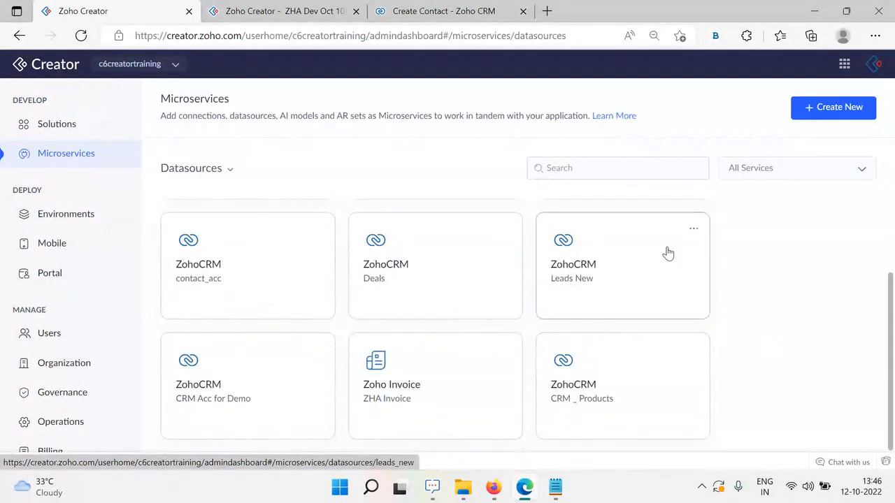
scroll(665, 252, "up", 3)
left_click(832, 112)
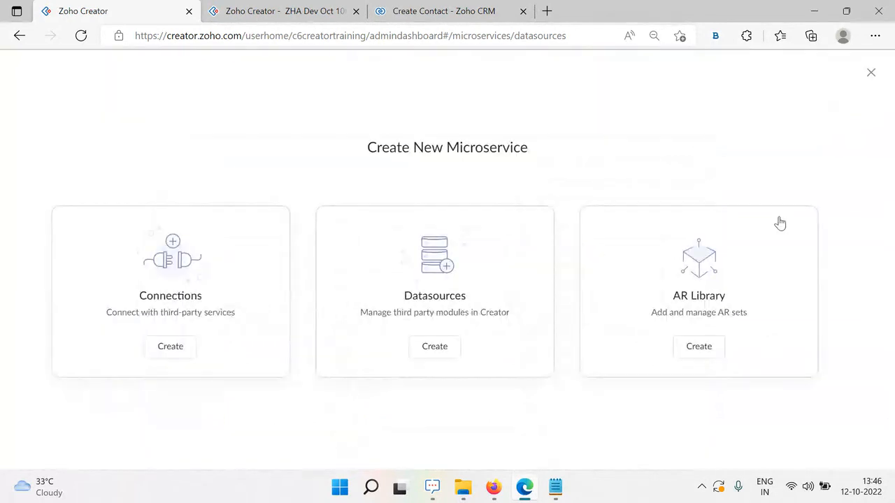
left_click(870, 73)
Hide Edge to reveal the Zoho Show slideshow and advance to the Integration Forms slide
left_click(234, 9)
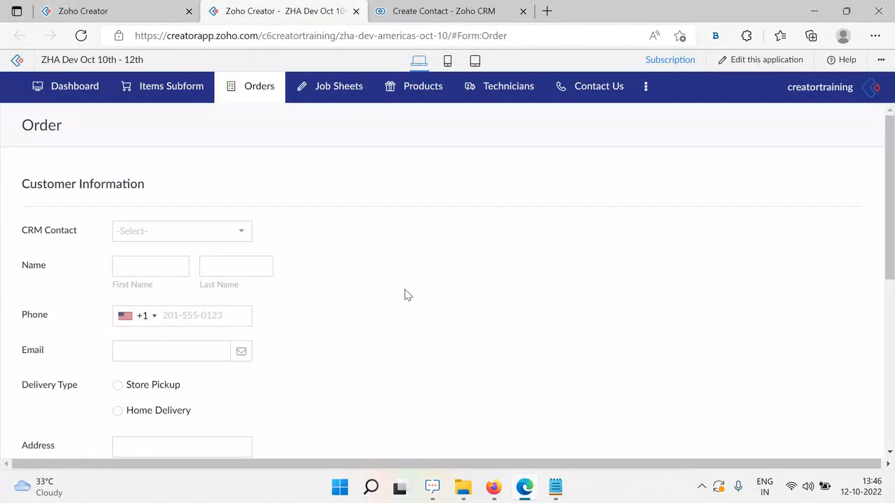
left_click(519, 486)
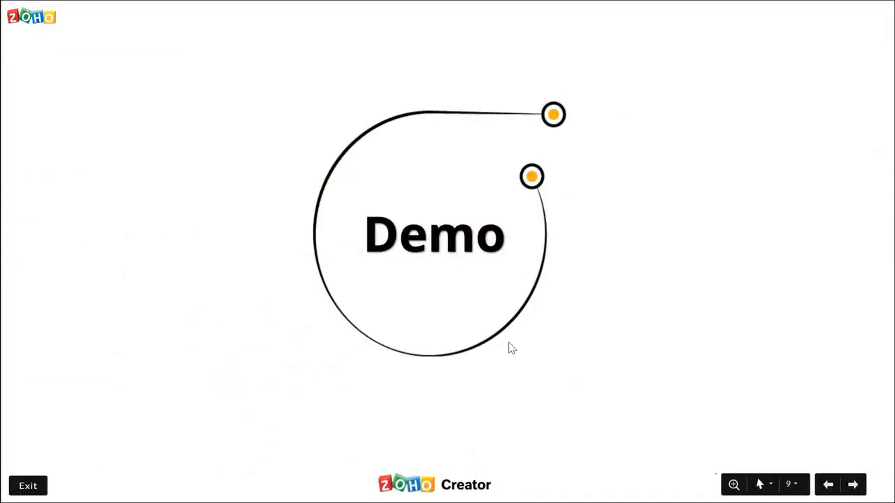
key("Right")
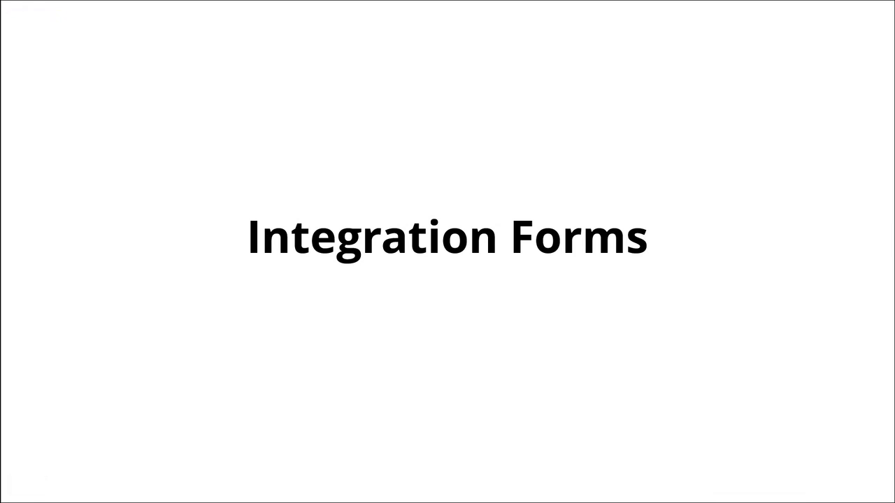
Advance past the form-mapping diagram to the Demo slide, then switch to Zoho Creator in Edge
left_click(509, 343)
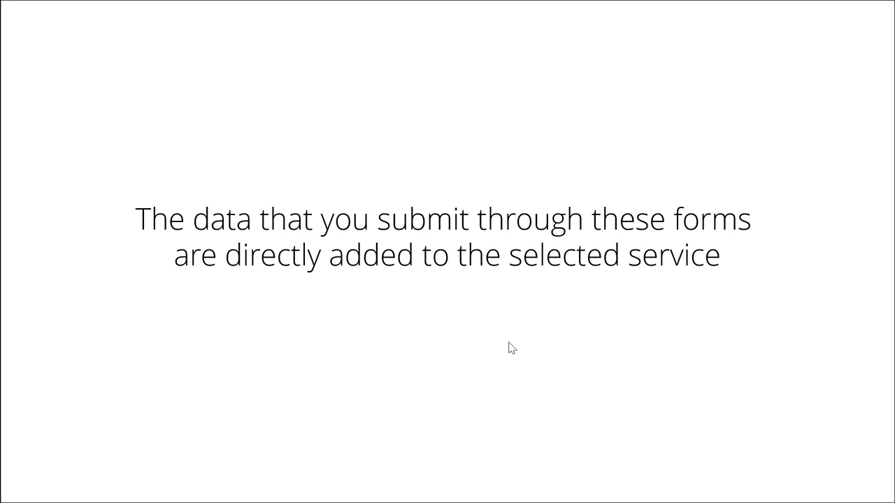
left_click(511, 348)
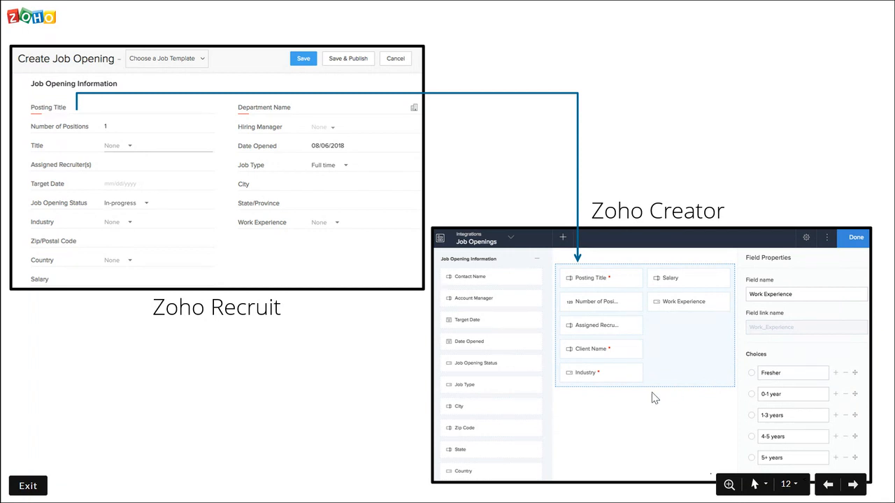
key("Right")
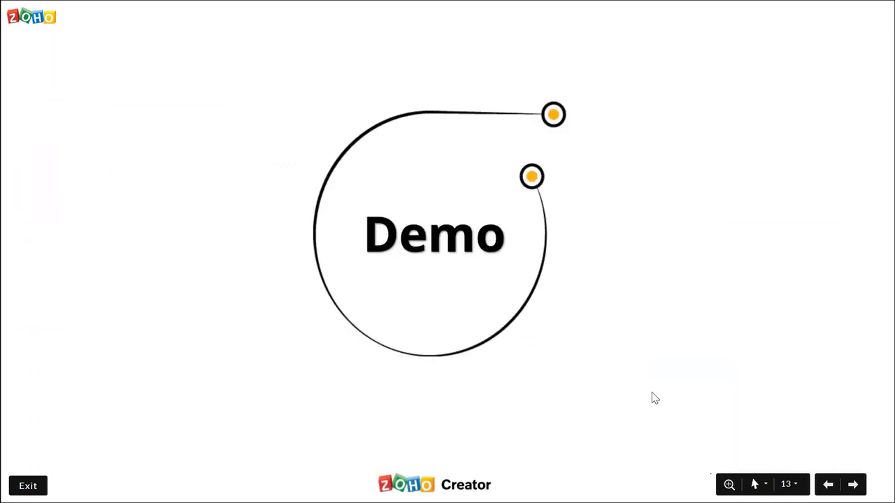
key("alt+Tab")
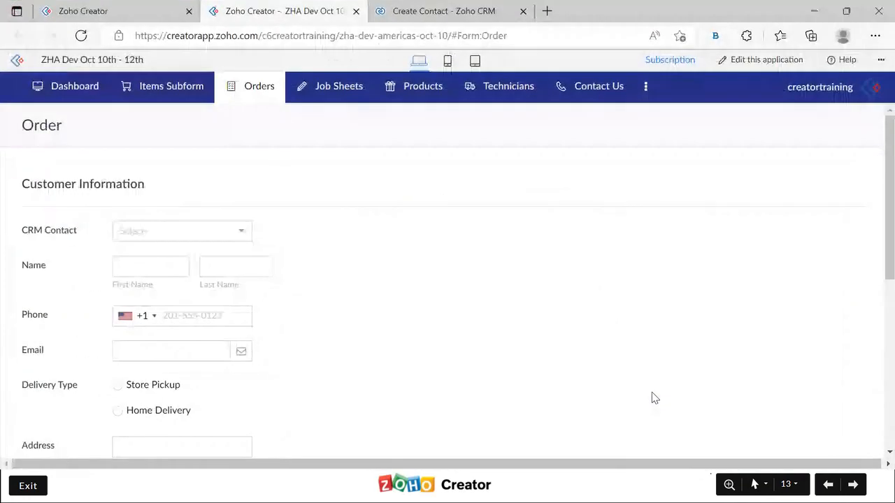
mouse_move(258, 88)
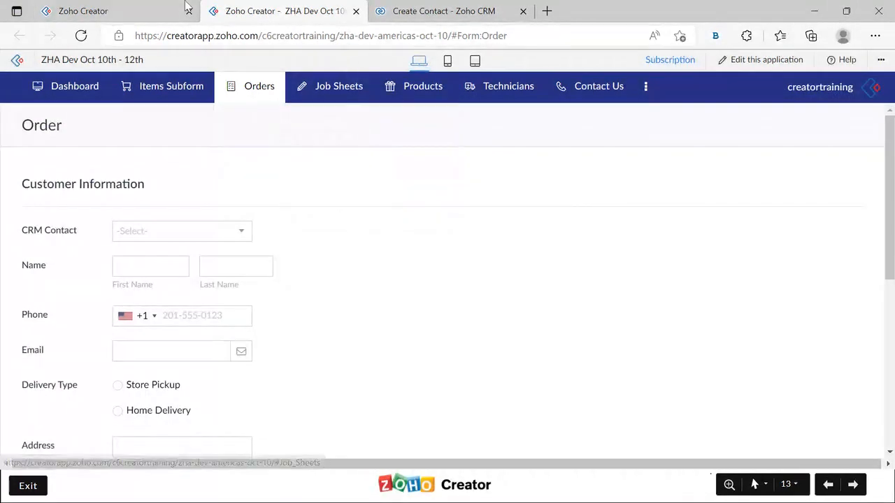
Close the extra Zoho Creator tab and open the ZHA Dev Oct 10th - 12th app for editing
left_click(125, 12)
left_click(62, 124)
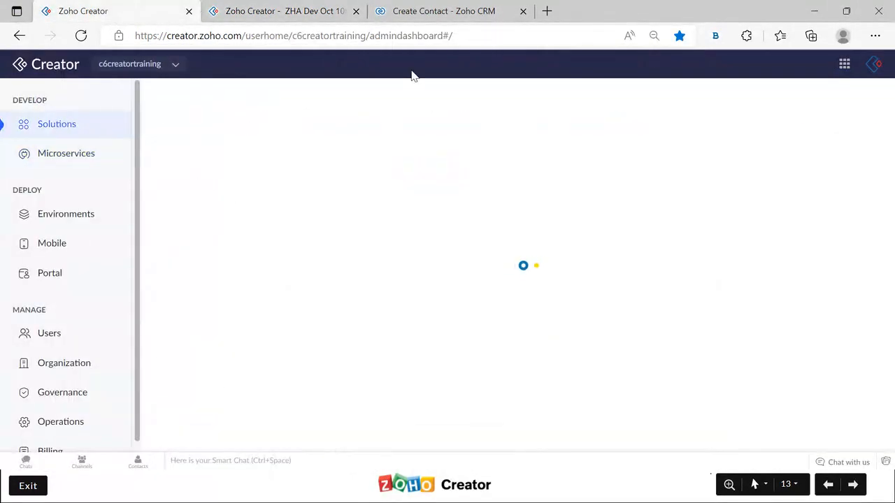
left_click(228, 13)
left_click(190, 12)
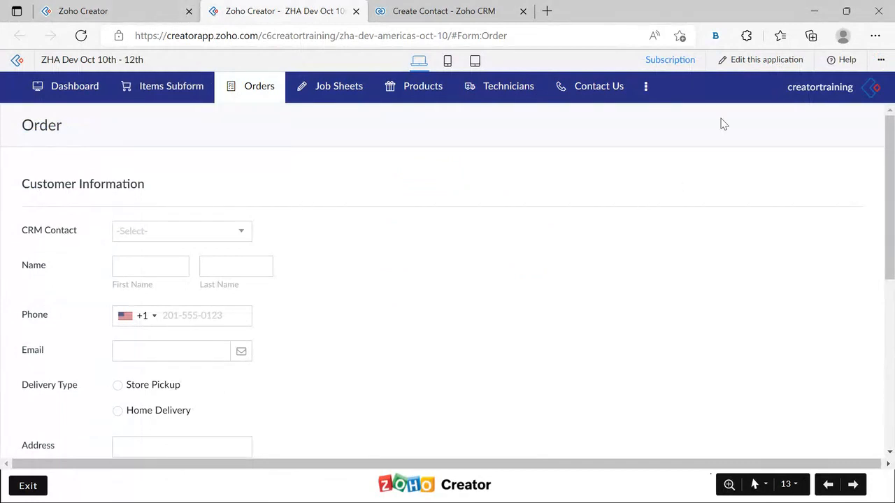
left_click(762, 63)
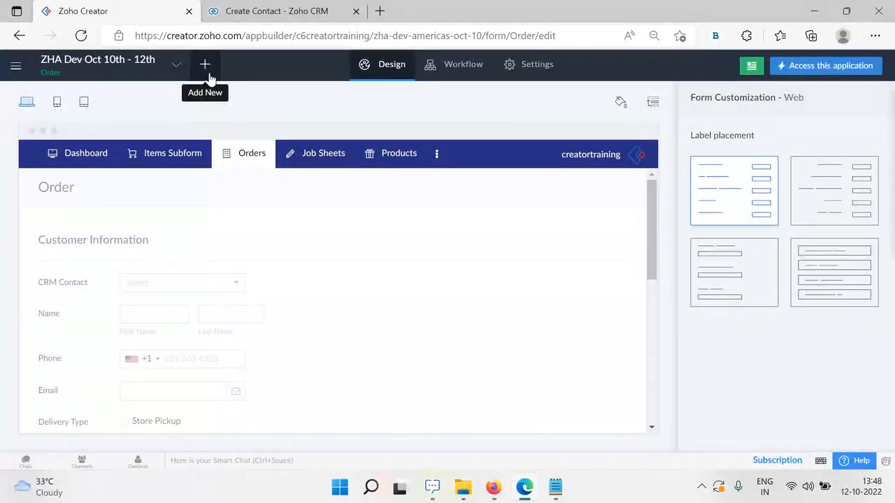
Add a new form and pick the ZohoCRM card under Using an Integrated Datasource
left_click(207, 66)
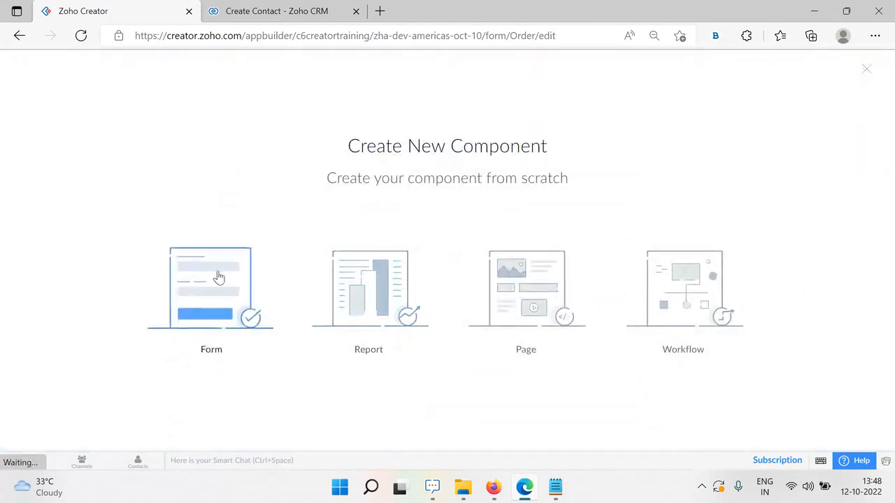
left_click(218, 290)
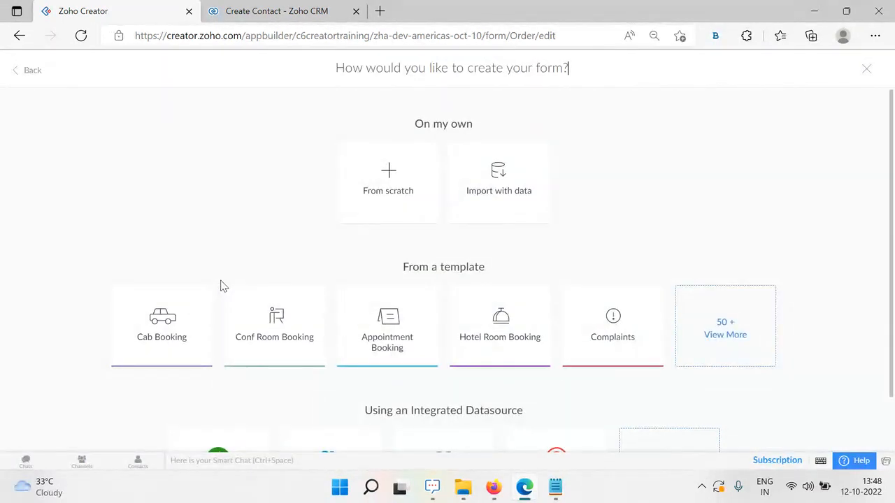
scroll(259, 276, "down", 1)
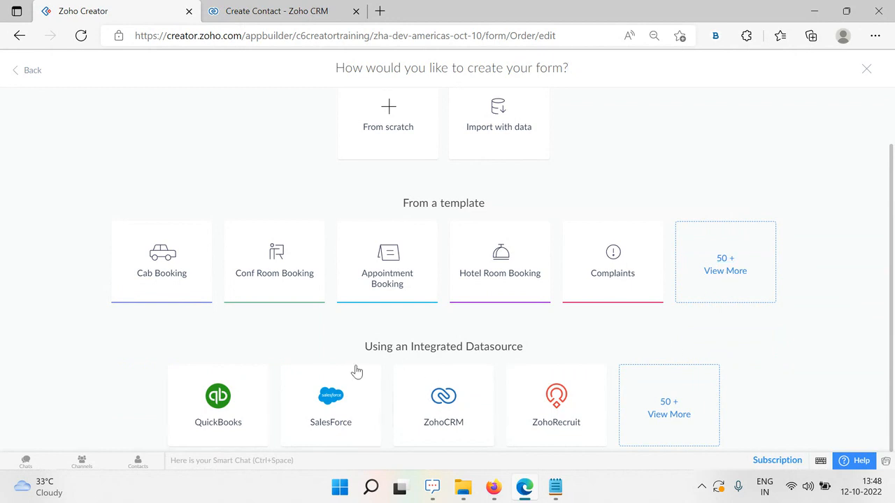
left_click_drag(336, 347, 540, 354)
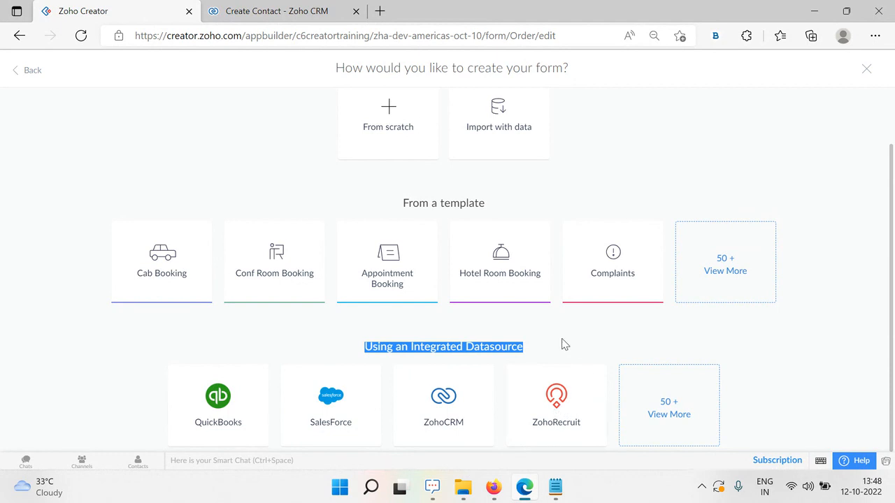
left_click(565, 344)
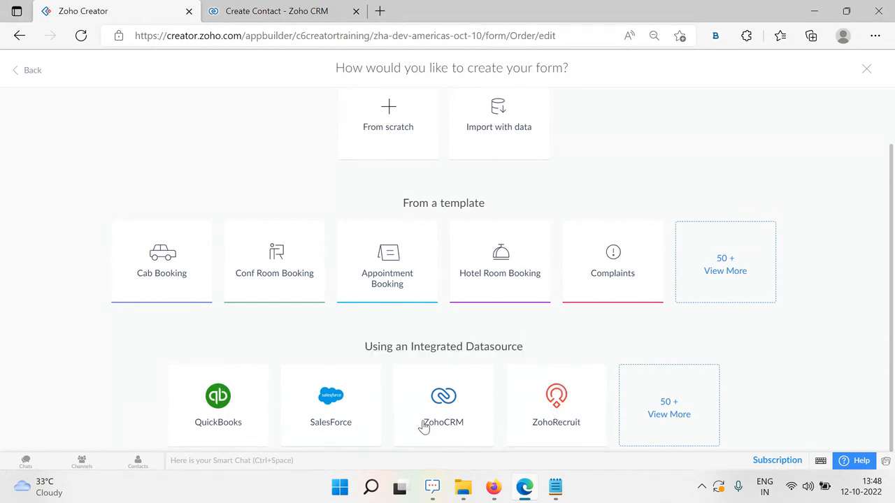
left_click(446, 407)
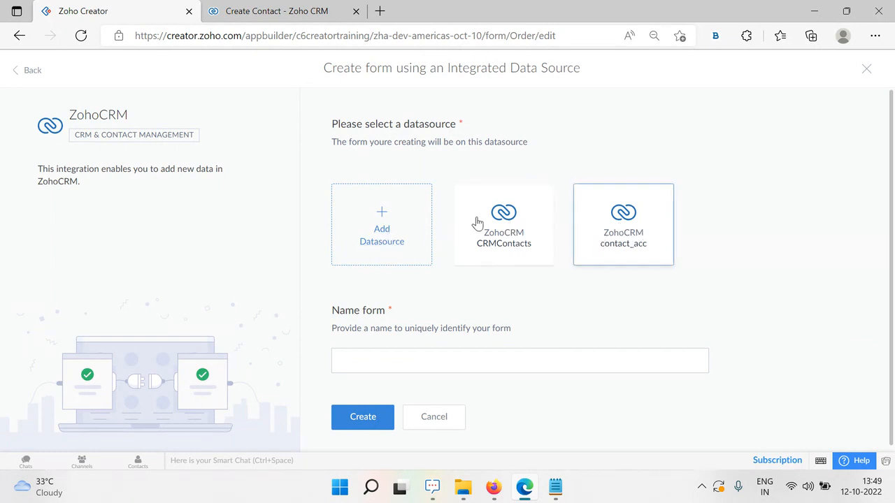
Explore adding a new ZohoCRM datasource and its modules, then abandon it
left_click(383, 239)
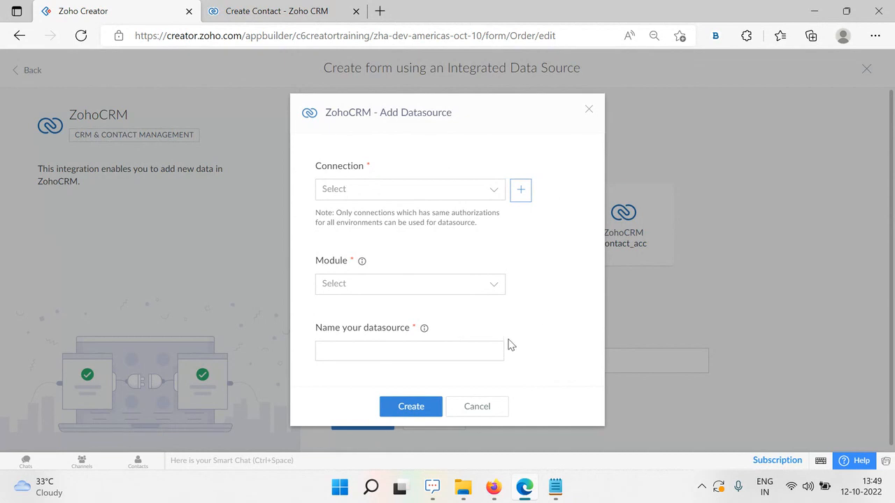
left_click(590, 111)
left_click(385, 224)
left_click(428, 189)
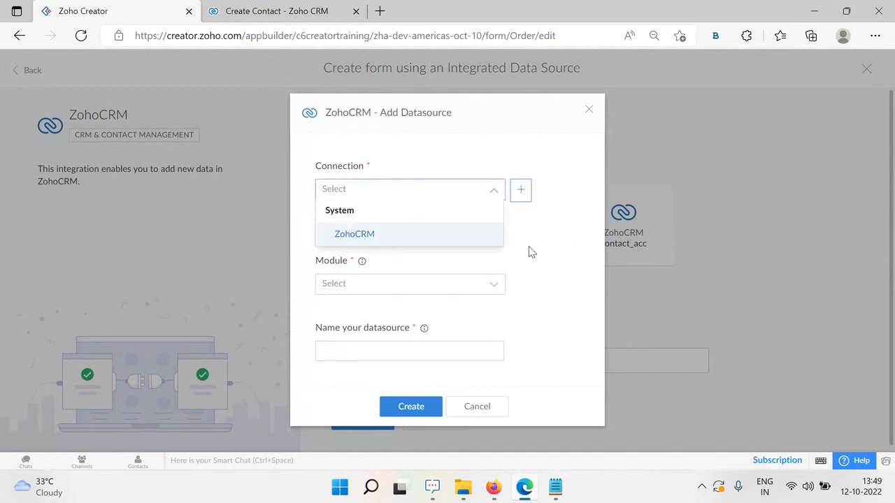
left_click(528, 247)
left_click(416, 288)
left_click(528, 250)
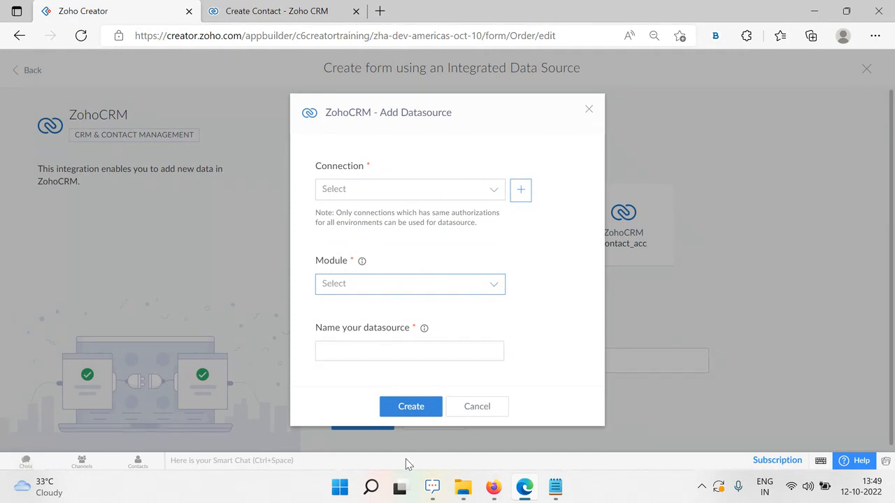
left_click(487, 414)
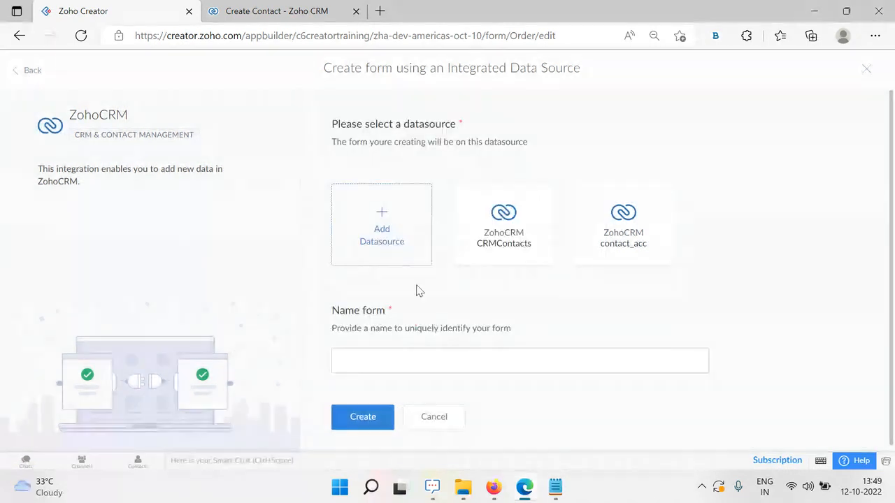
Create 'CRM Contact Form' on the existing CRMContacts datasource
left_click(518, 226)
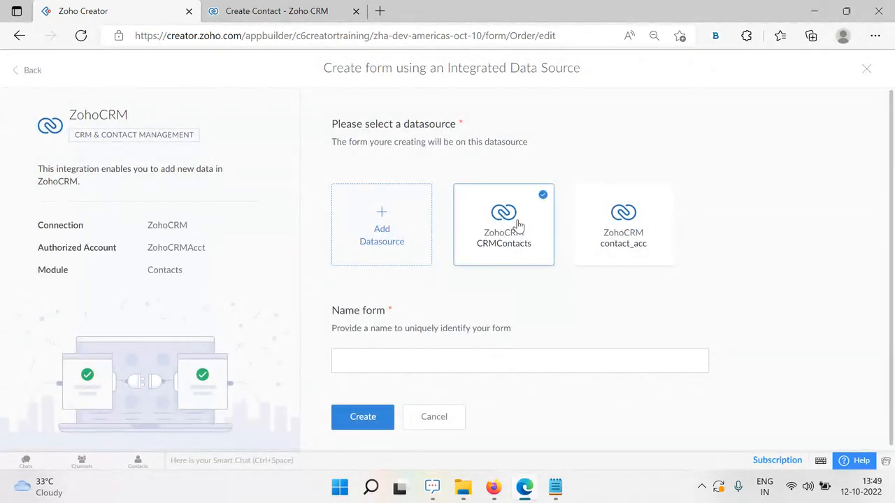
left_click(468, 356)
left_click(468, 353)
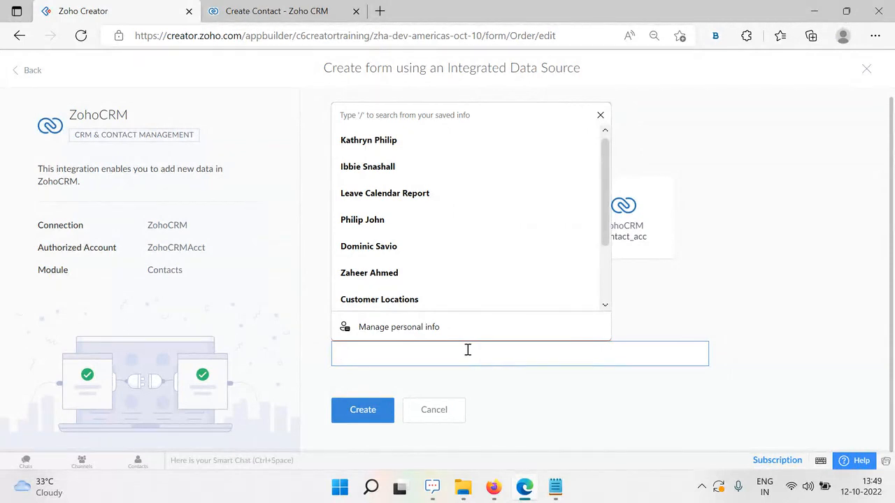
type("CRM Cont")
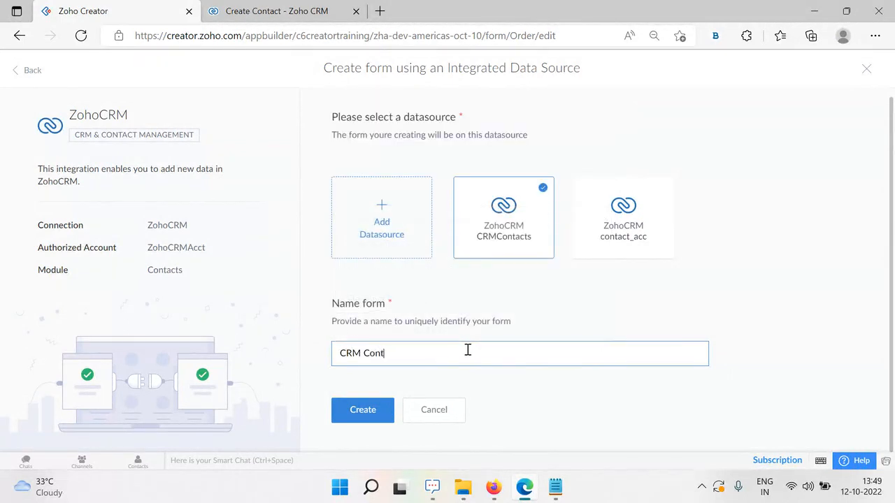
type("act Form")
left_click(355, 410)
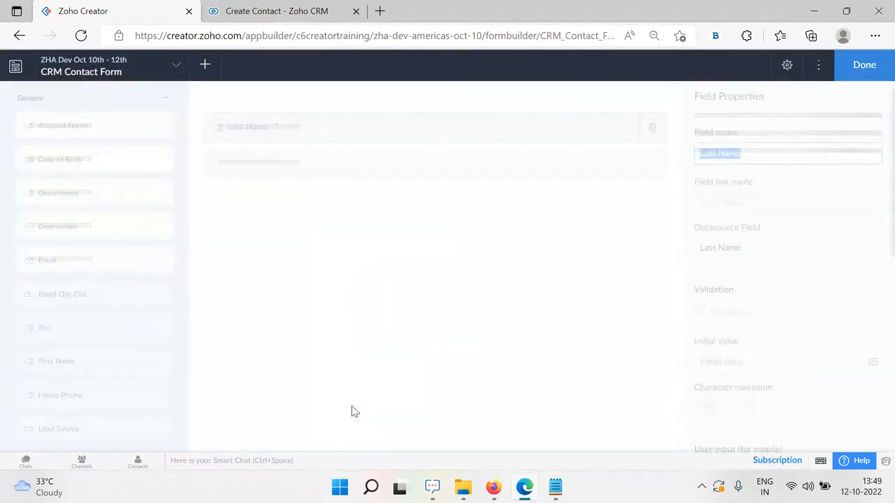
left_click(395, 240)
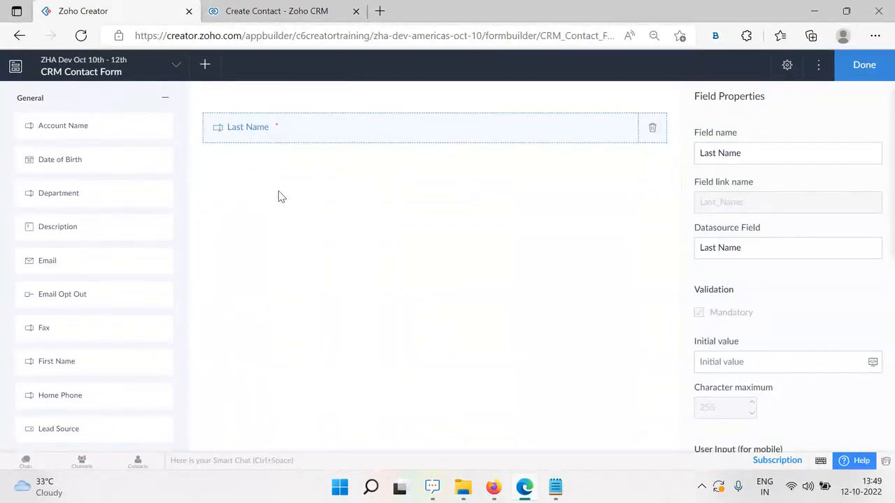
mouse_move(492, 493)
left_click(381, 418)
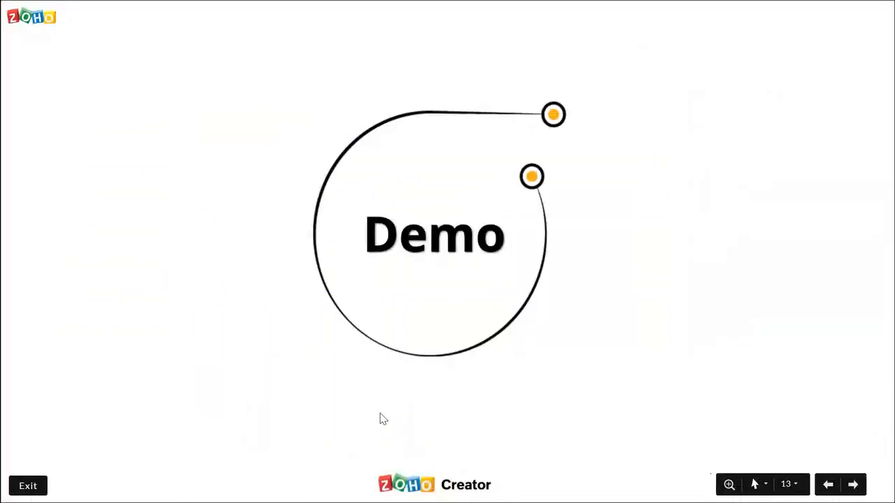
key("Left")
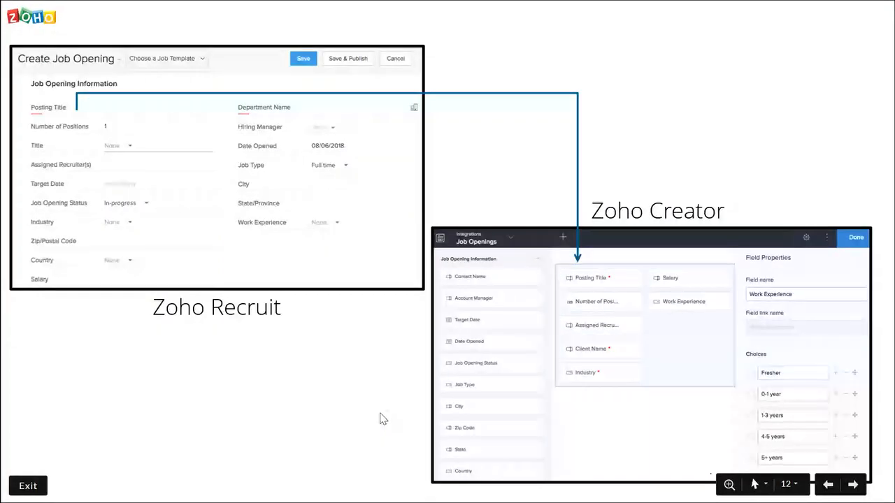
key("alt+Tab")
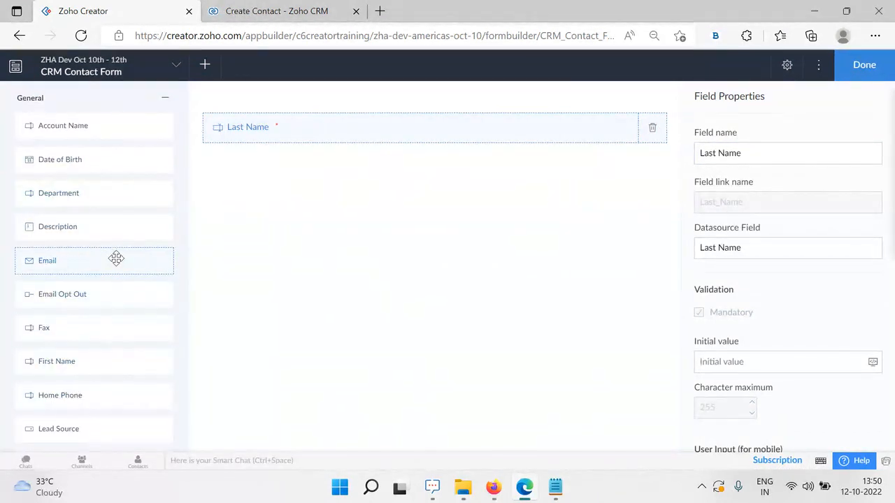
scroll(116, 262, "down", 9)
scroll(116, 264, "up", 9)
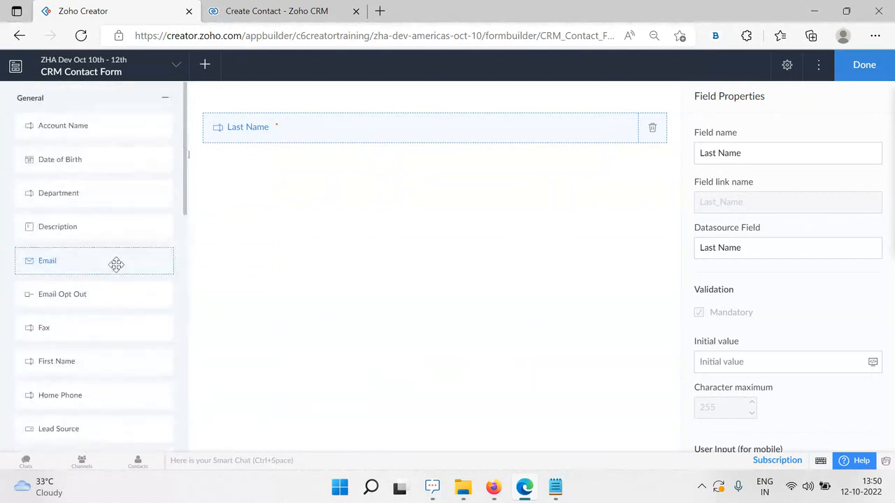
left_click(296, 14)
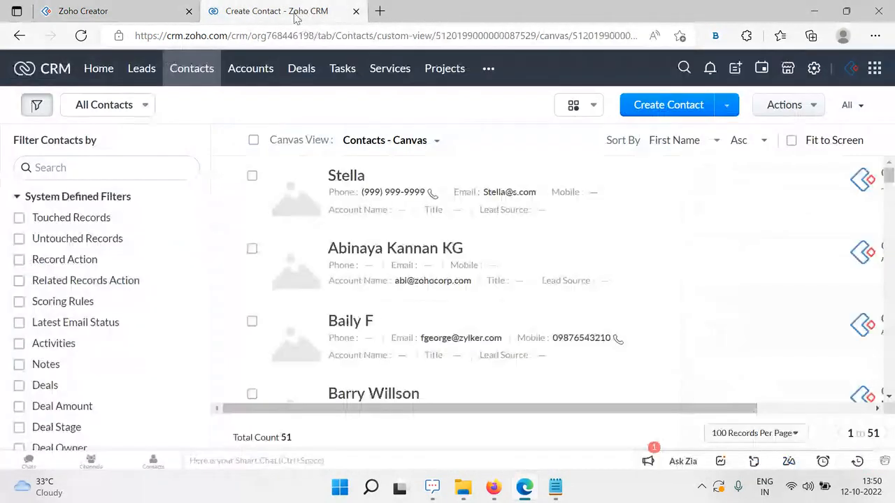
left_click(669, 105)
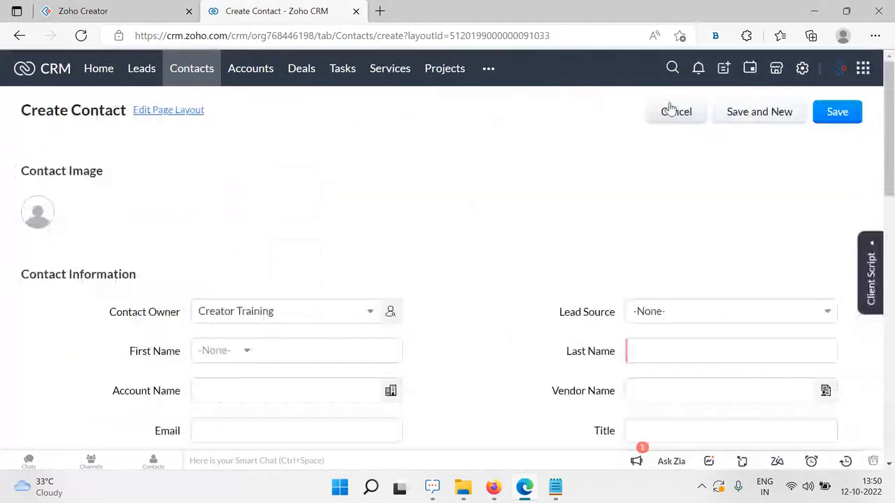
scroll(528, 319, "down", 2)
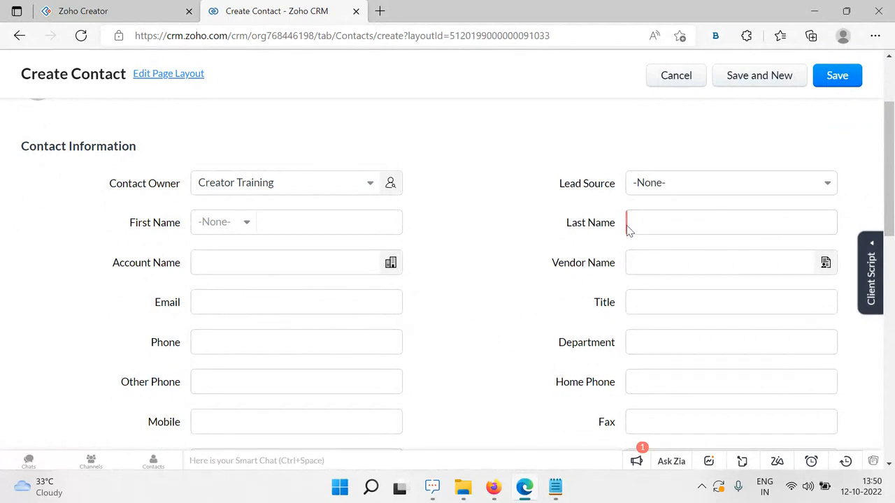
scroll(494, 373, "down", 8)
scroll(494, 373, "up", 2)
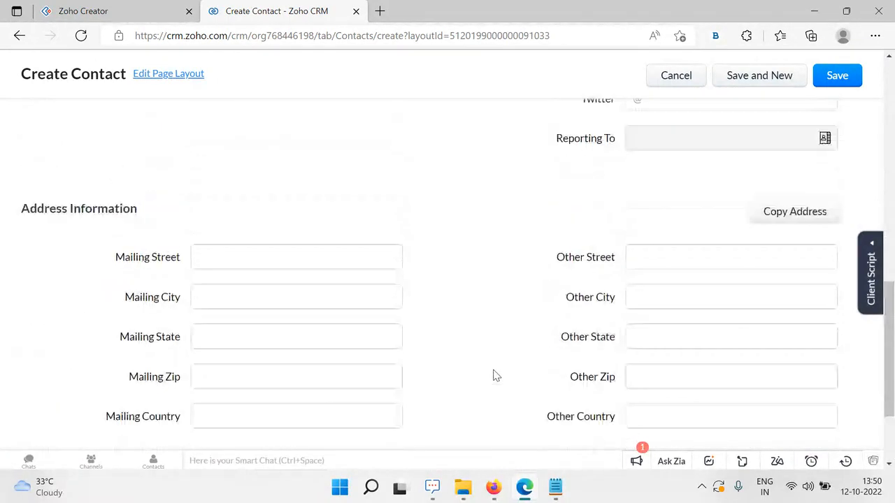
scroll(494, 373, "up", 10)
left_click(83, 11)
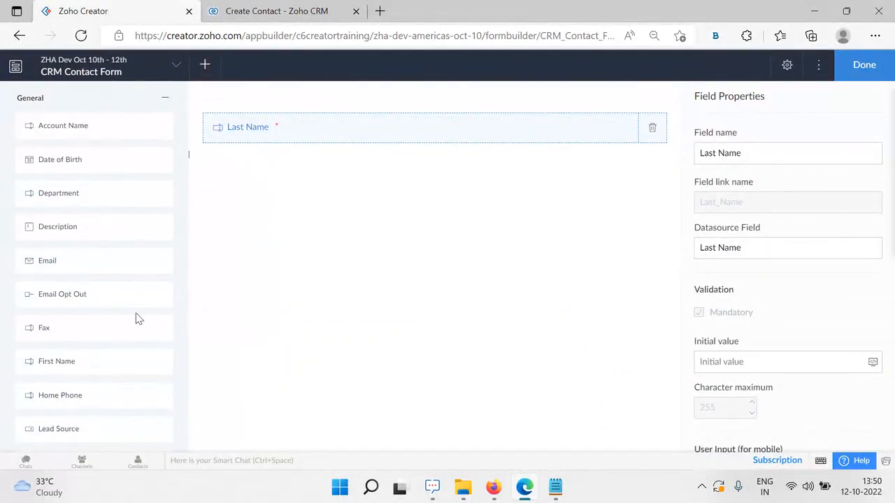
Place First Name, Last Name, Mobile and Email on the CRM Contact Form in that order
left_click_drag(66, 362, 249, 127)
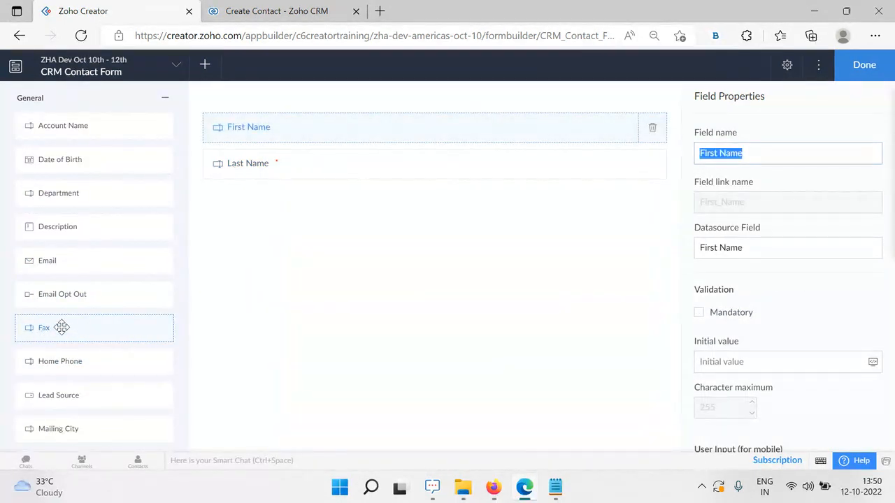
scroll(62, 327, "down", 3)
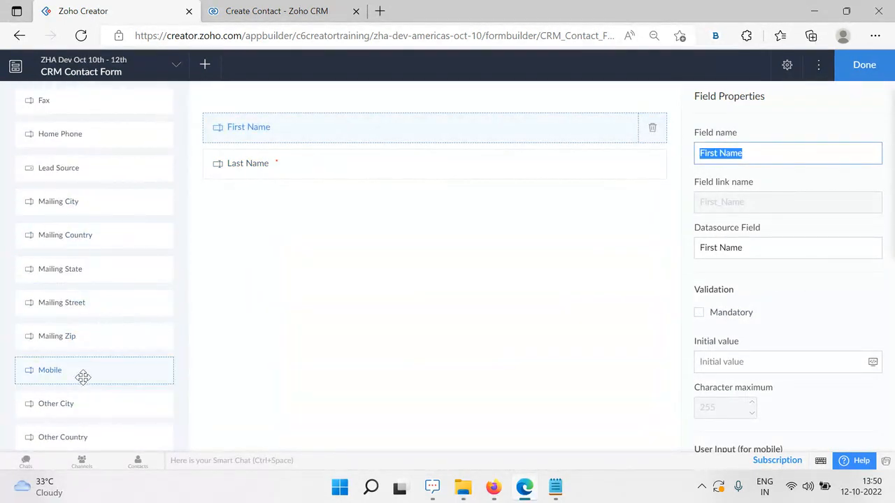
scroll(88, 378, "down", 3)
left_click_drag(78, 379, 284, 200)
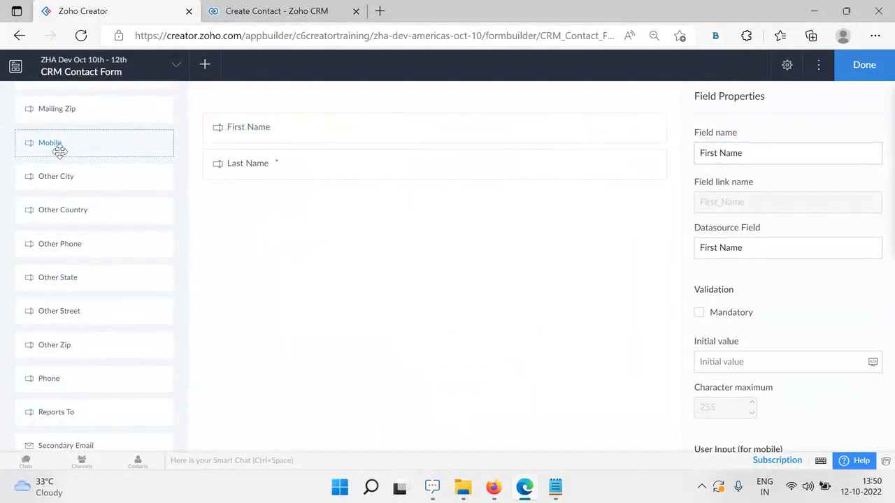
left_click_drag(60, 151, 252, 207)
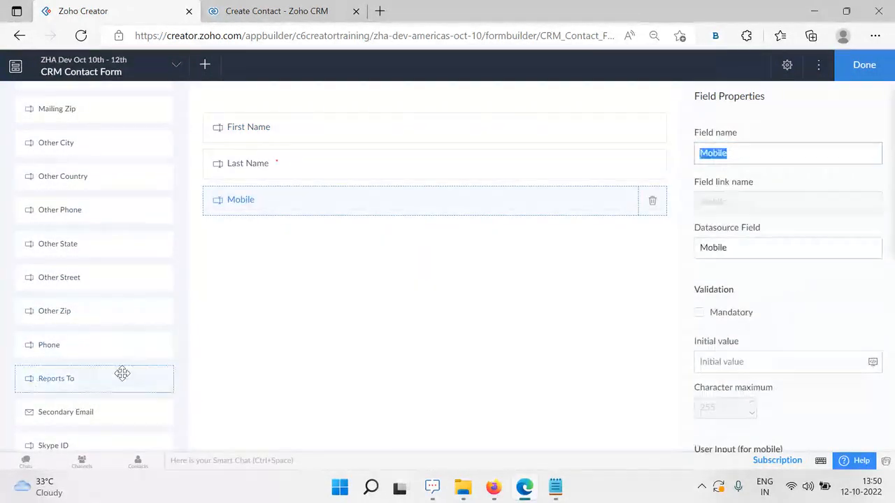
scroll(122, 374, "up", 10)
left_click_drag(61, 258, 302, 242)
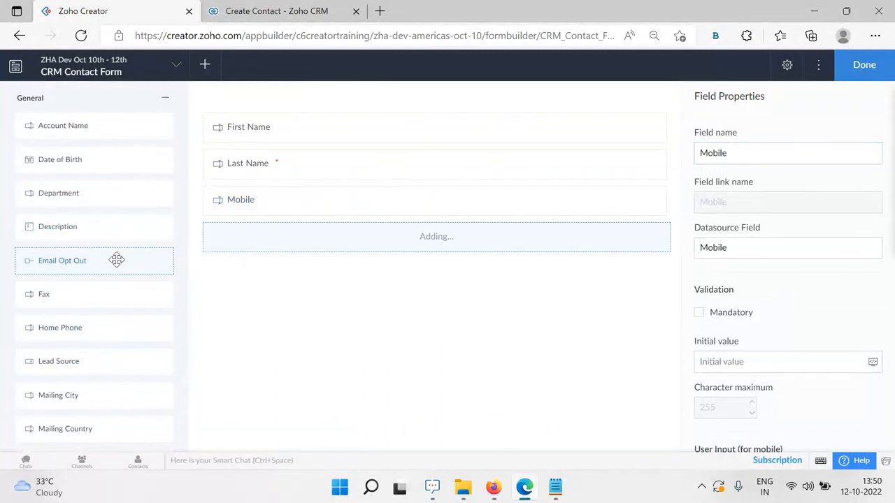
Review each added field's properties and finish editing the form
left_click(342, 132)
left_click(331, 168)
left_click(325, 203)
left_click_drag(314, 238, 314, 236)
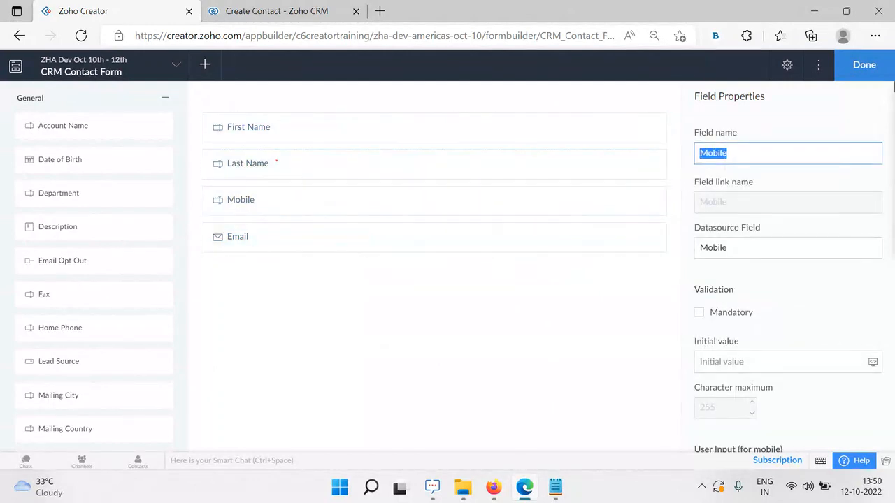
left_click(864, 65)
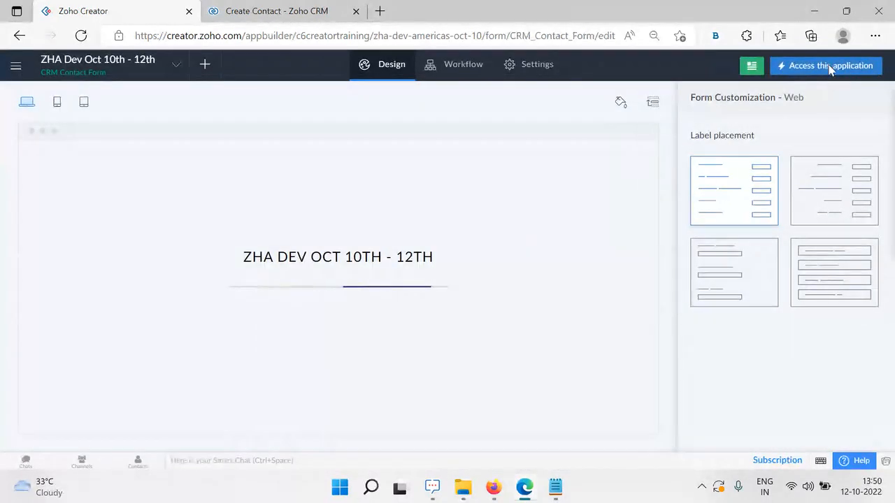
Open the live application in a new browser tab
right_click(829, 65)
left_click(775, 77)
left_click(300, 10)
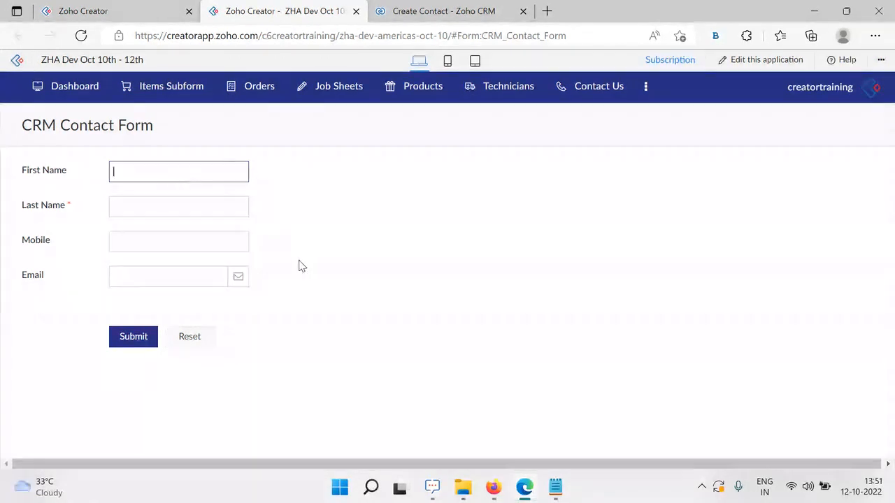
Cancel the new contact in Zoho CRM to show the Contacts list, then return to the live form
left_click(441, 11)
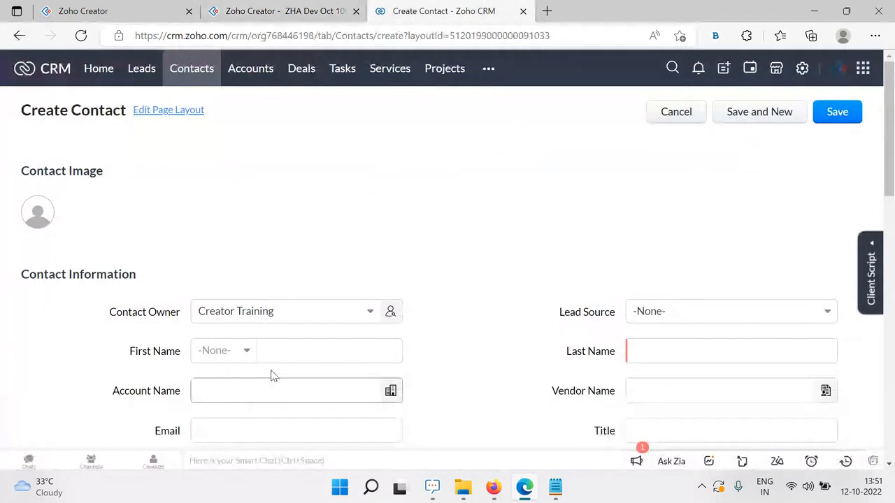
left_click(684, 114)
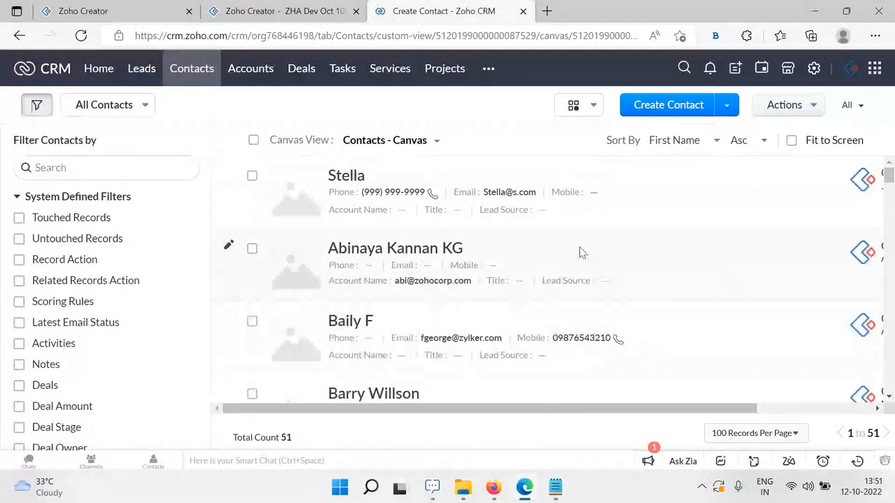
left_click(280, 11)
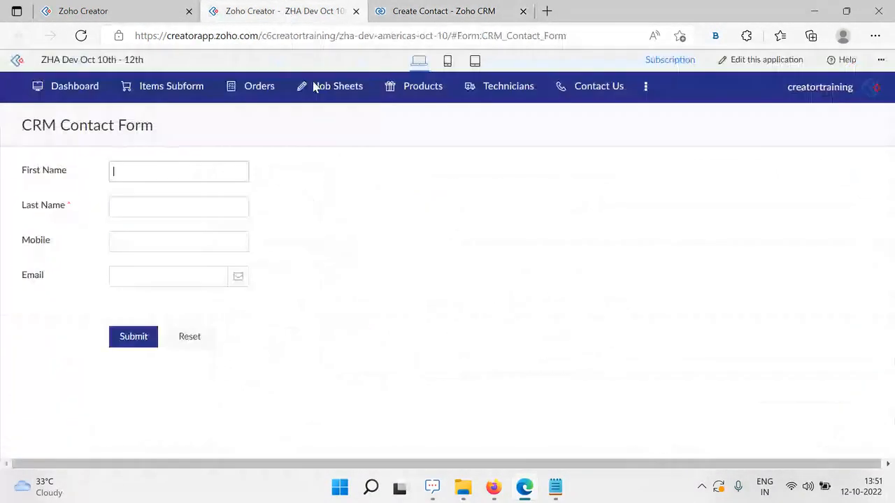
left_click(467, 7)
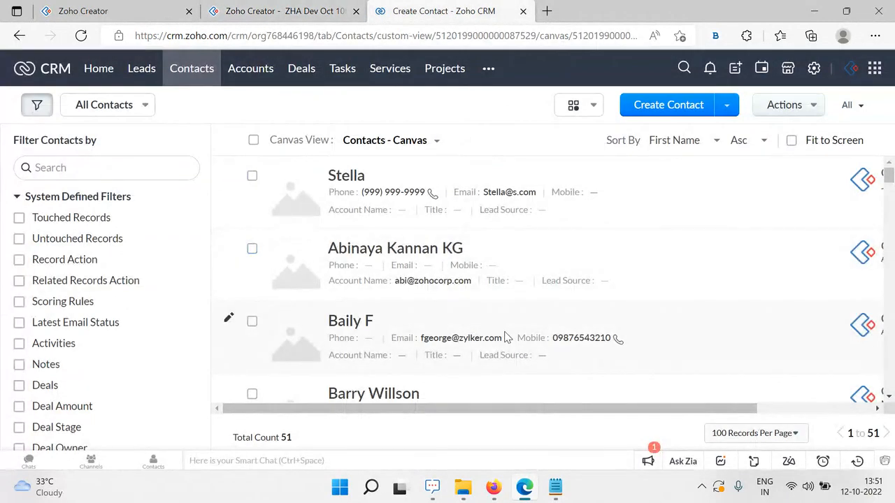
left_click(287, 11)
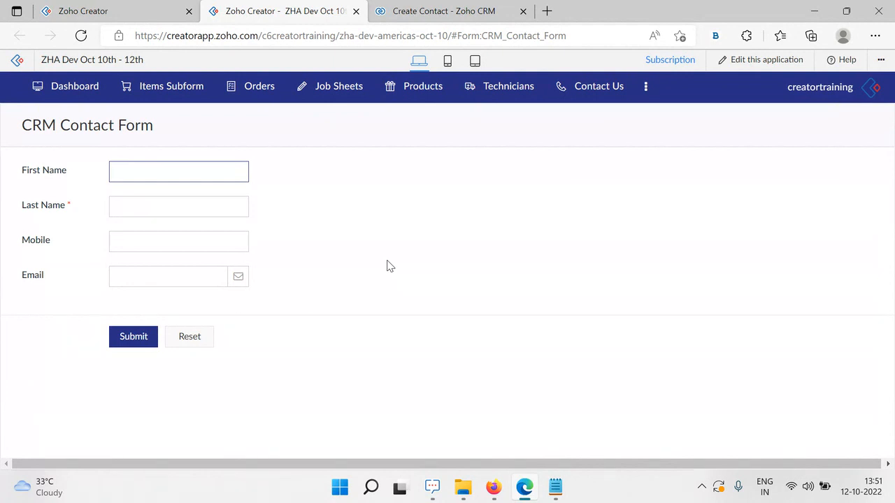
Enter the test contact's first name and last name on the live form
left_click(180, 170)
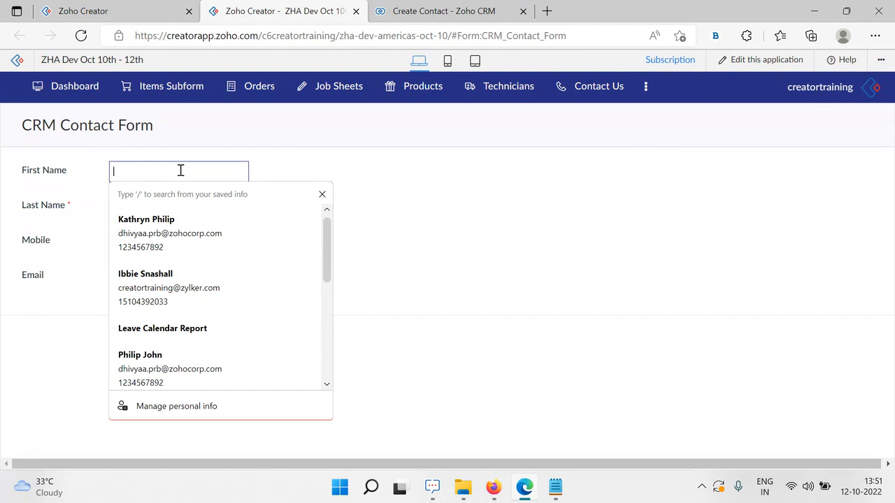
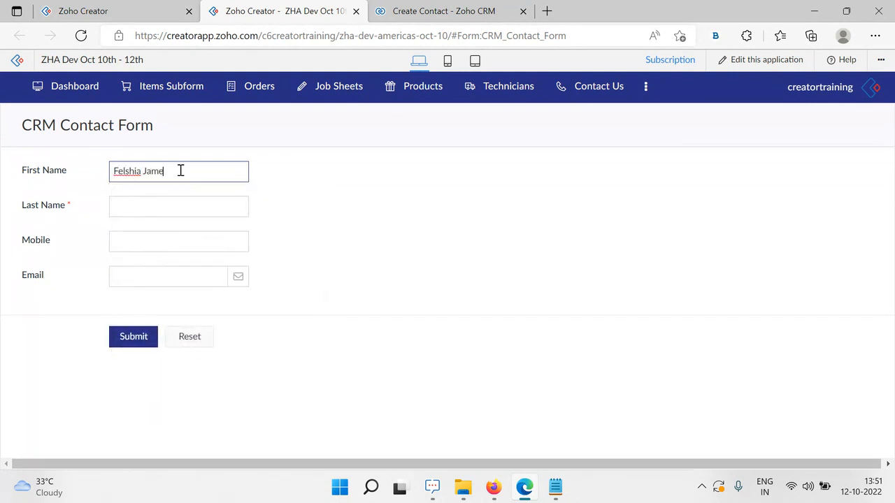
key("Tab")
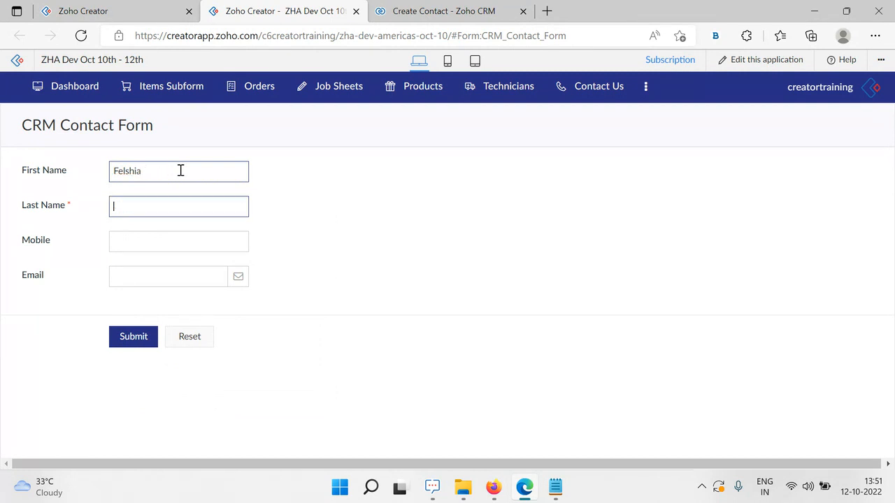
key("shift+Tab")
key("Tab")
type("Ja")
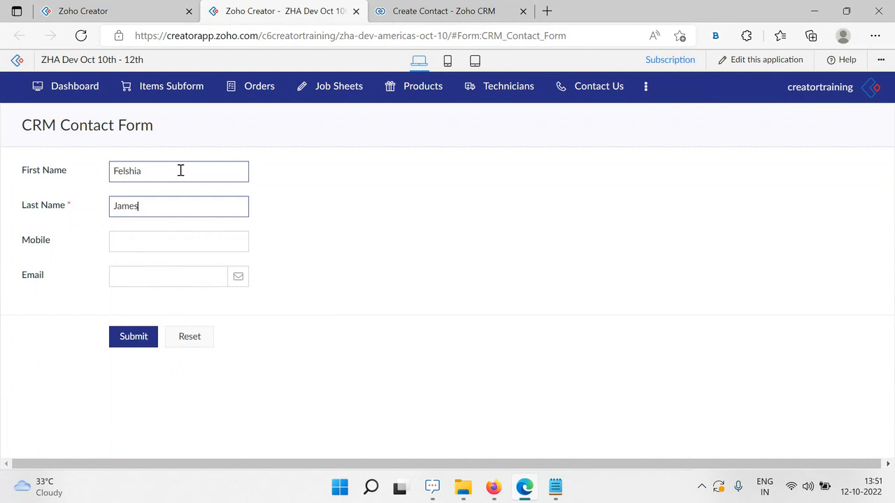
Fill in the contact's mobile number and email address, then submit the form
left_click(179, 243)
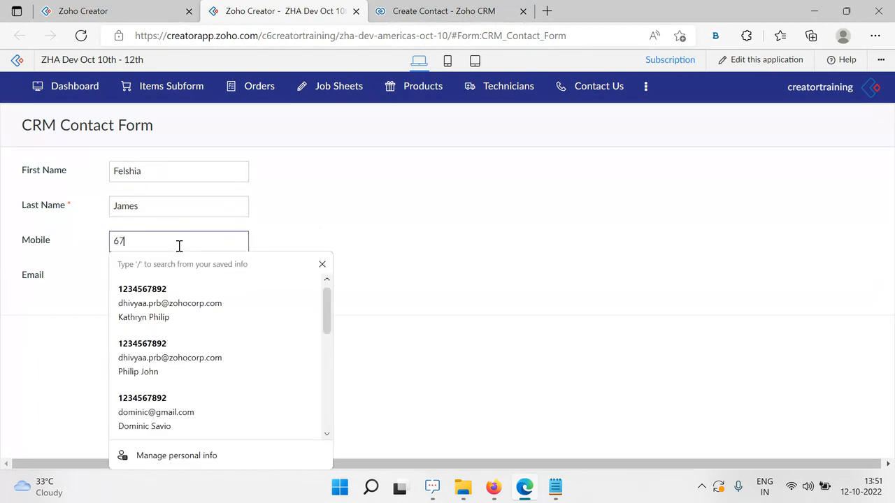
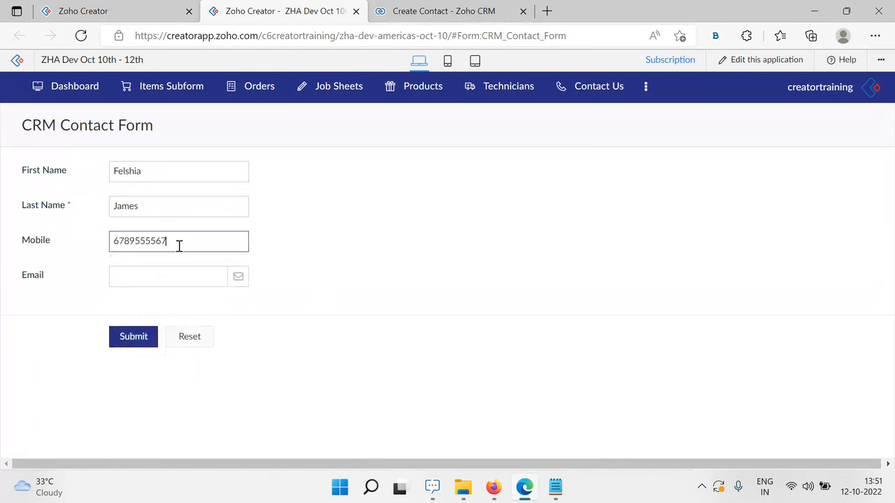
left_click(154, 277)
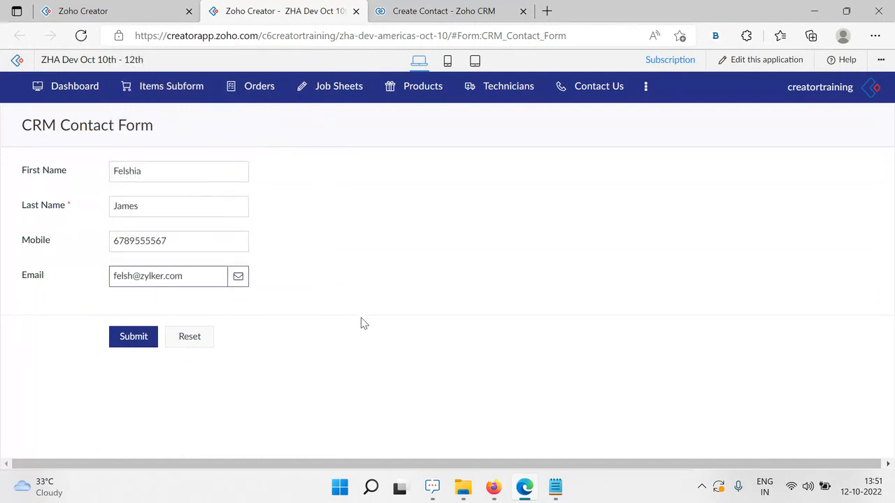
left_click(144, 338)
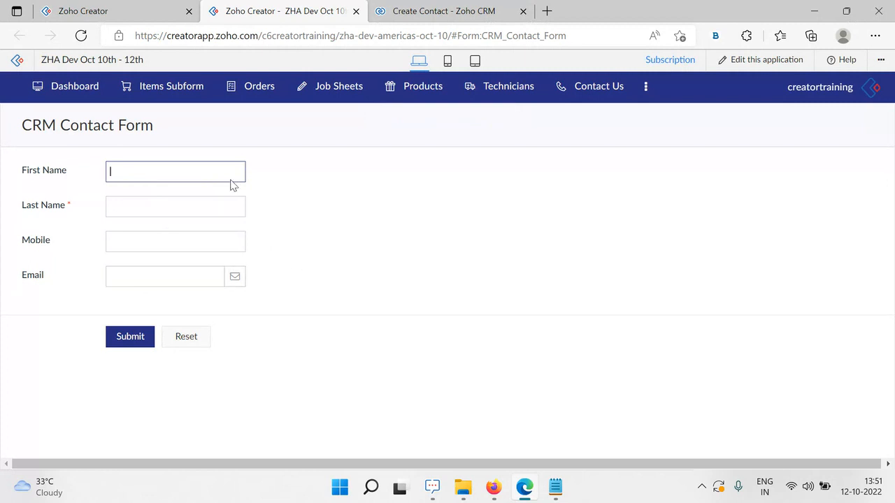
left_click(440, 11)
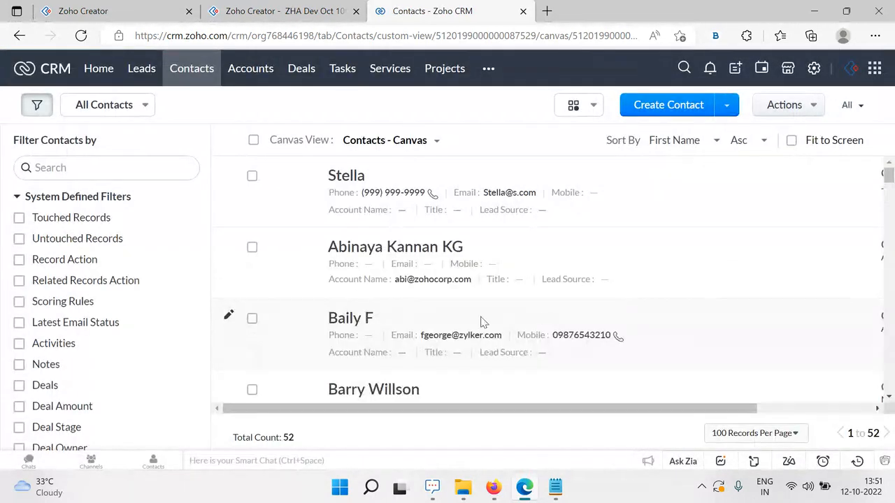
scroll(481, 322, "down", 9)
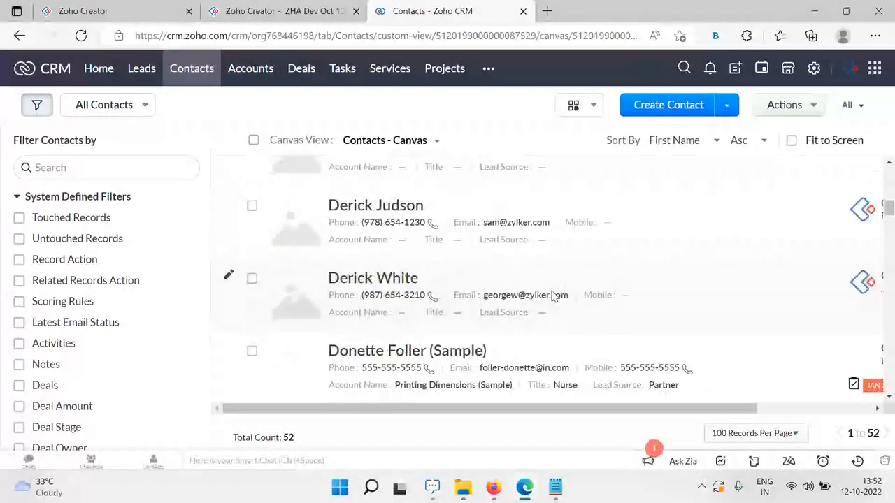
scroll(553, 297, "down", 4)
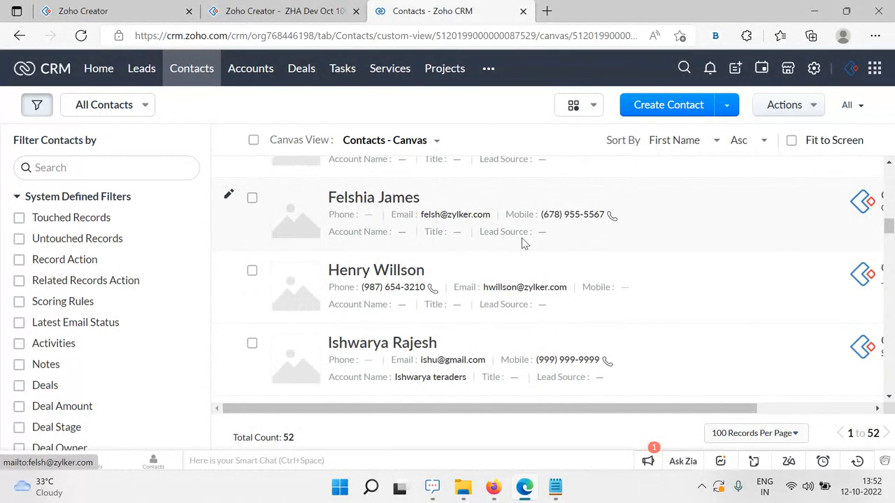
scroll(530, 303, "up", 1)
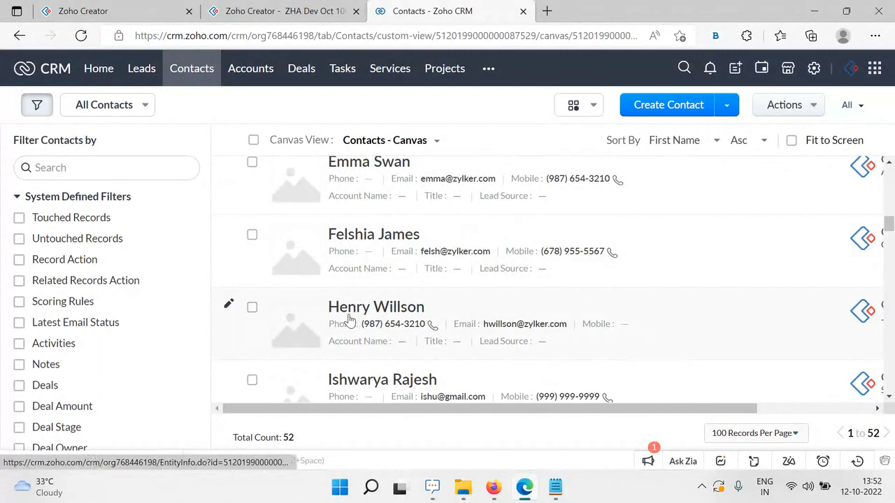
left_click(250, 9)
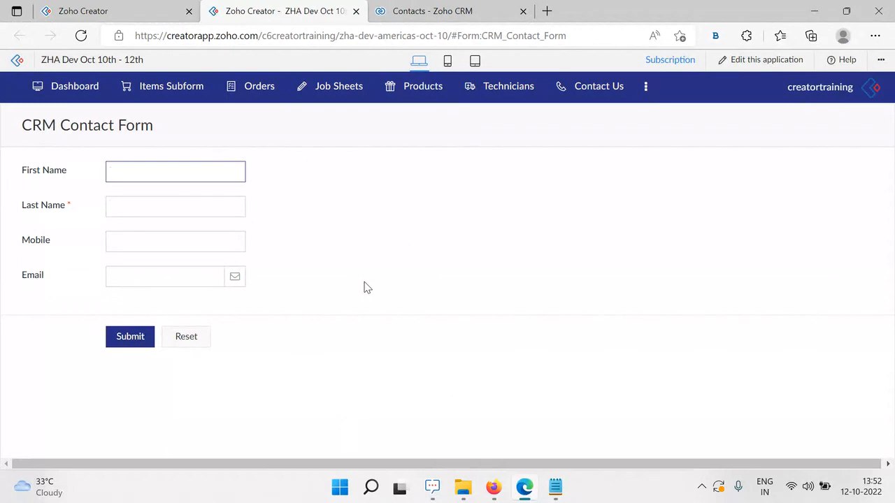
Open the CRM Contact Form Report in the Creator app, listing contacts by Last Name
left_click(440, 12)
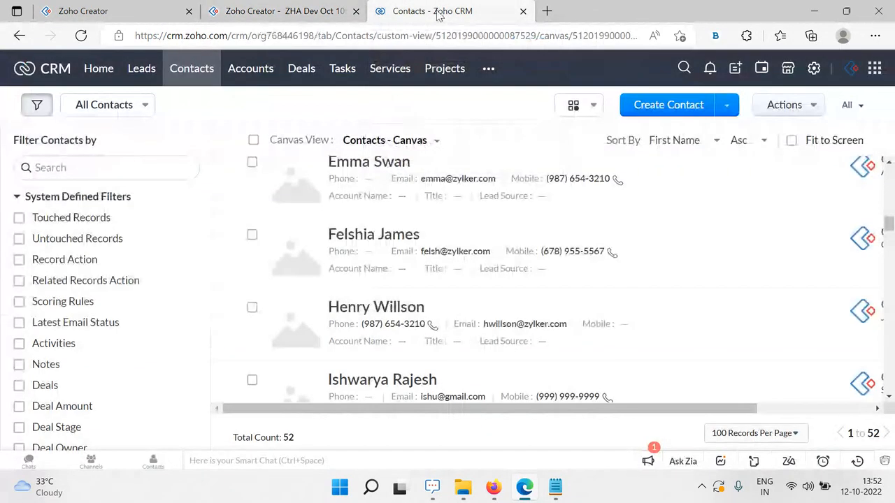
left_click(297, 12)
mouse_move(339, 86)
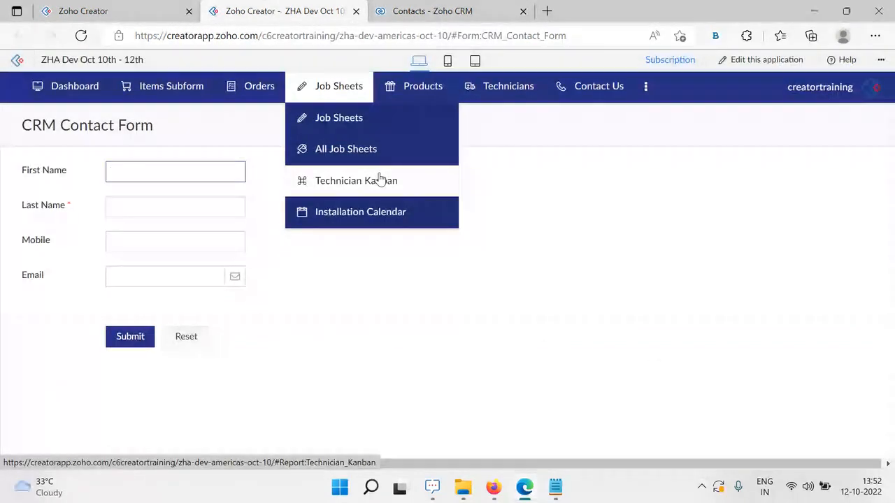
mouse_move(646, 86)
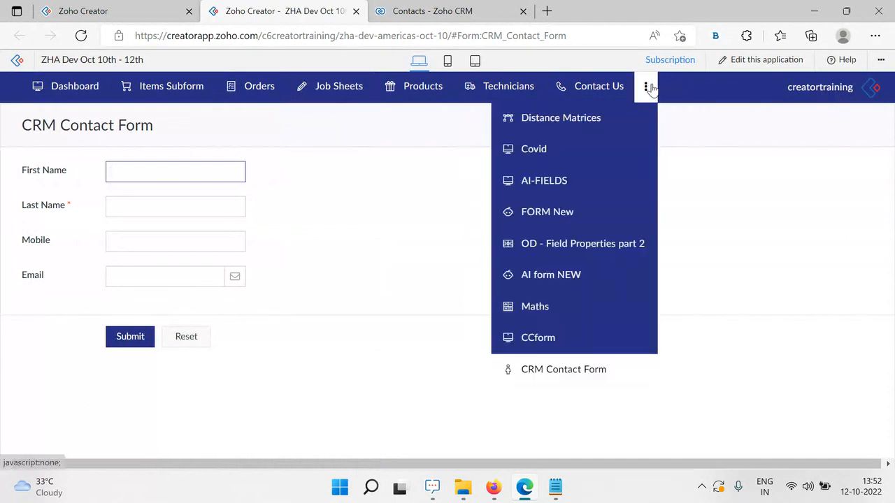
mouse_move(570, 379)
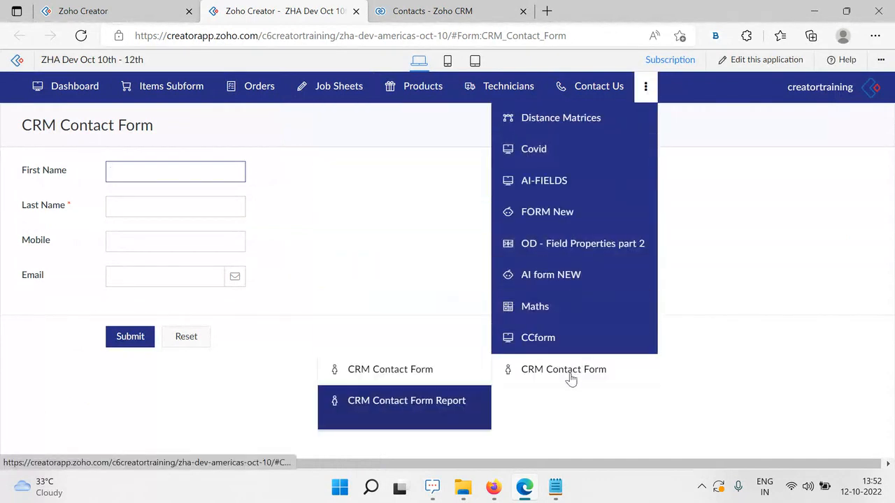
left_click(398, 412)
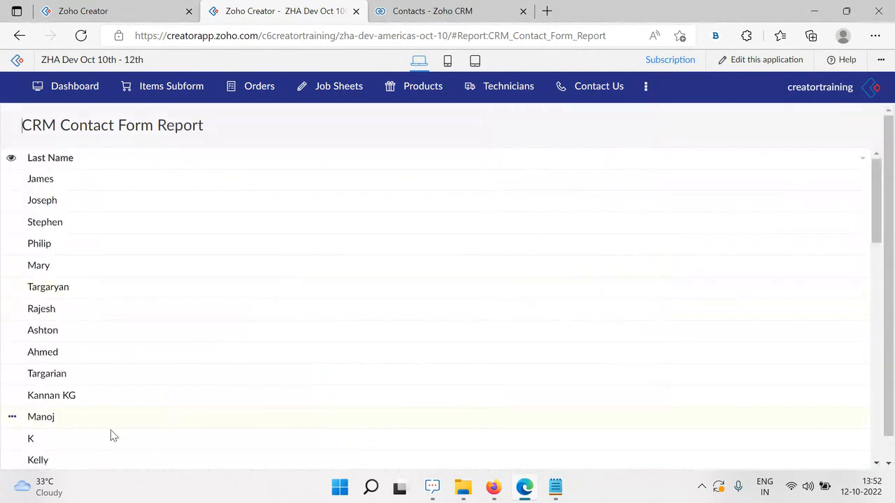
scroll(253, 214, "down", 10)
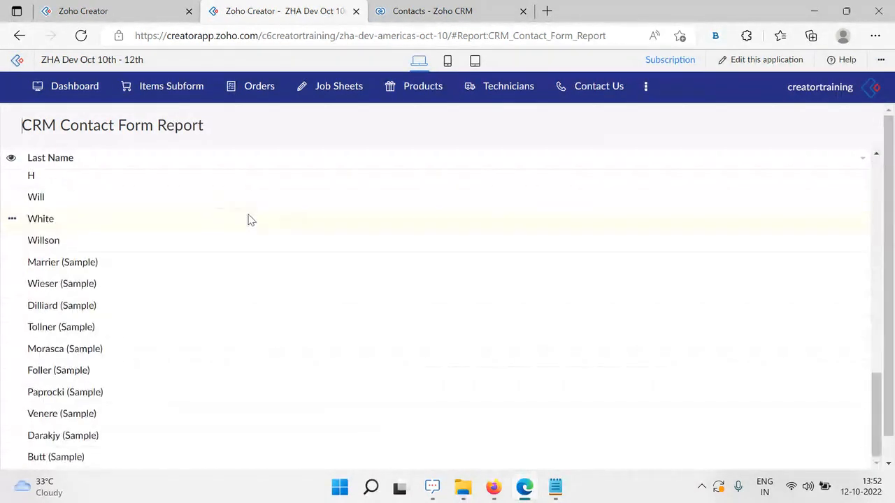
scroll(251, 219, "up", 10)
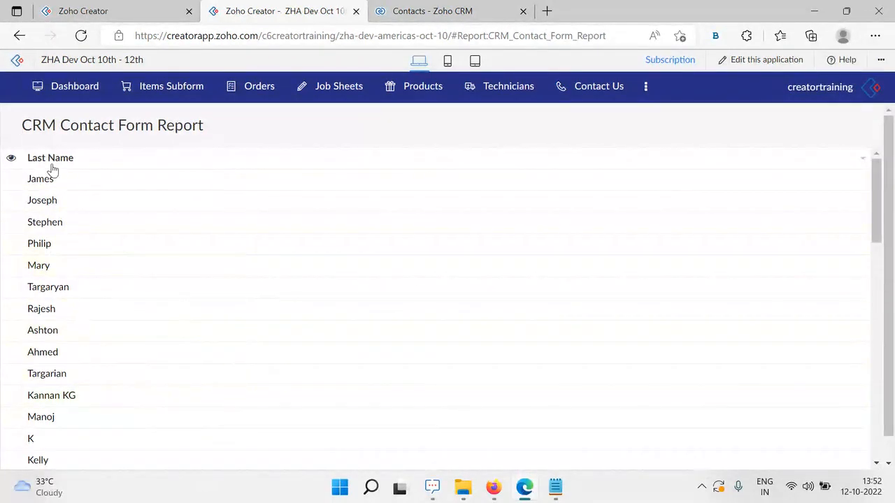
Return to the form builder tab and reload it
left_click(108, 12)
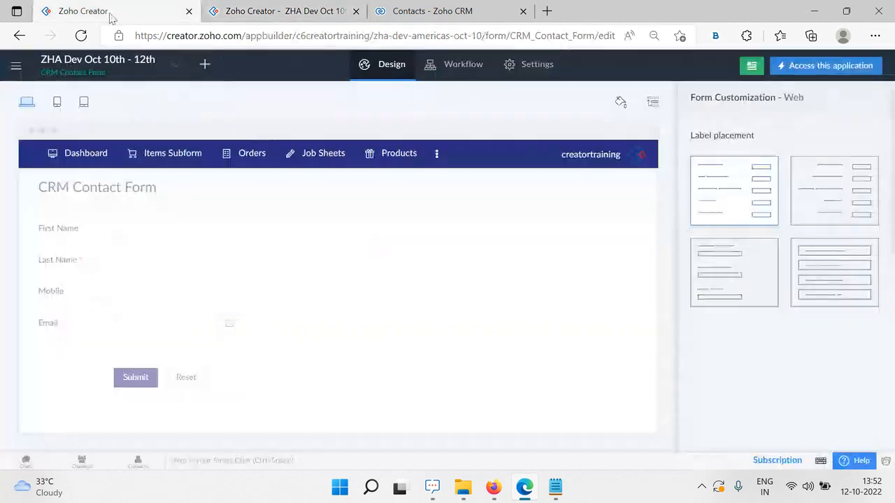
mouse_move(376, 234)
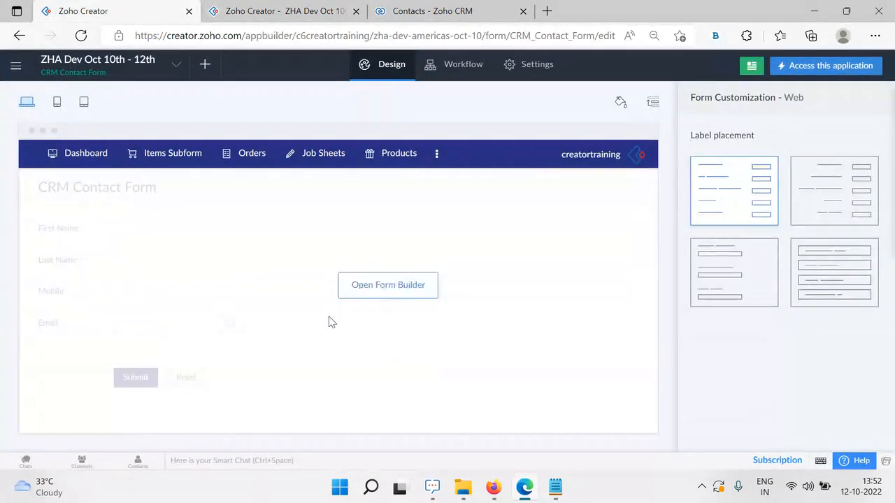
mouse_move(435, 151)
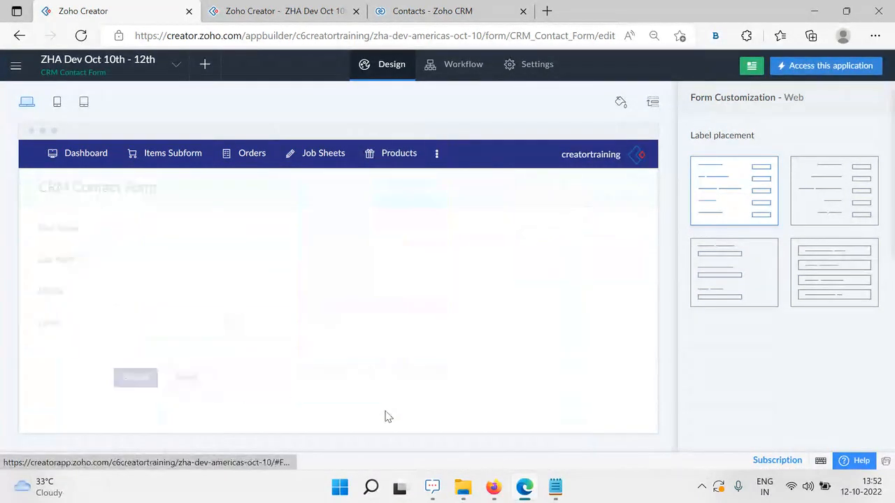
mouse_move(436, 174)
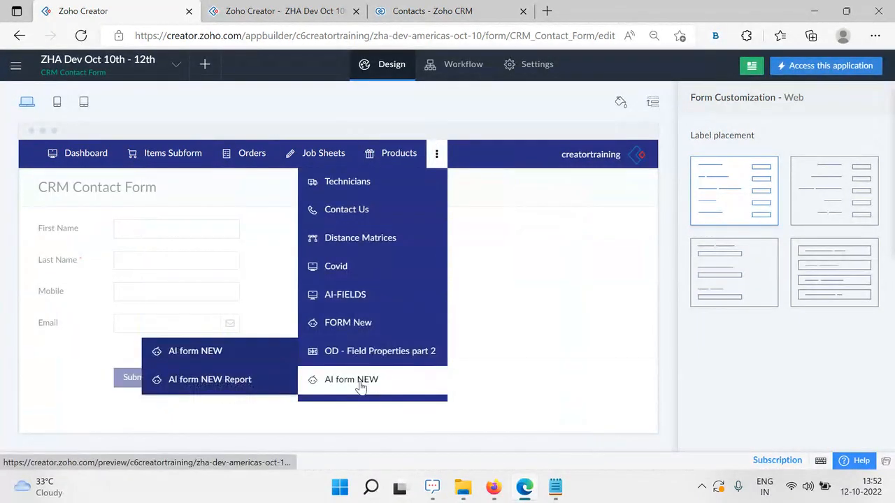
mouse_move(353, 278)
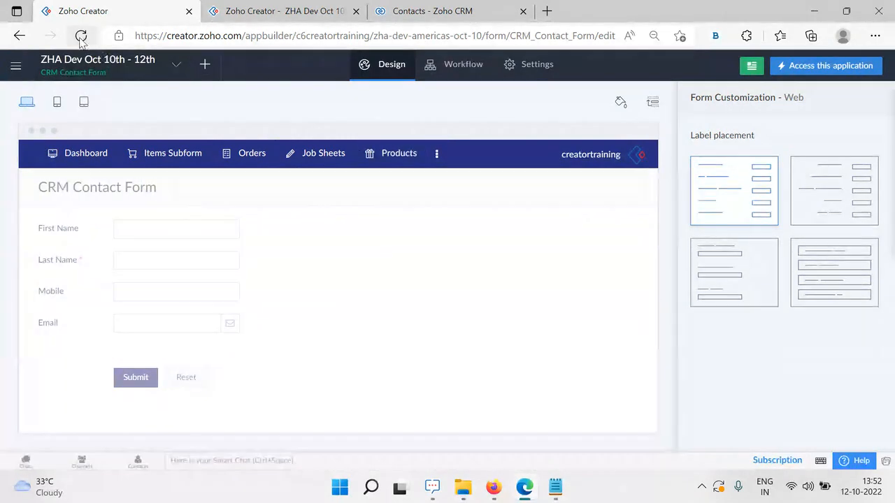
left_click(81, 35)
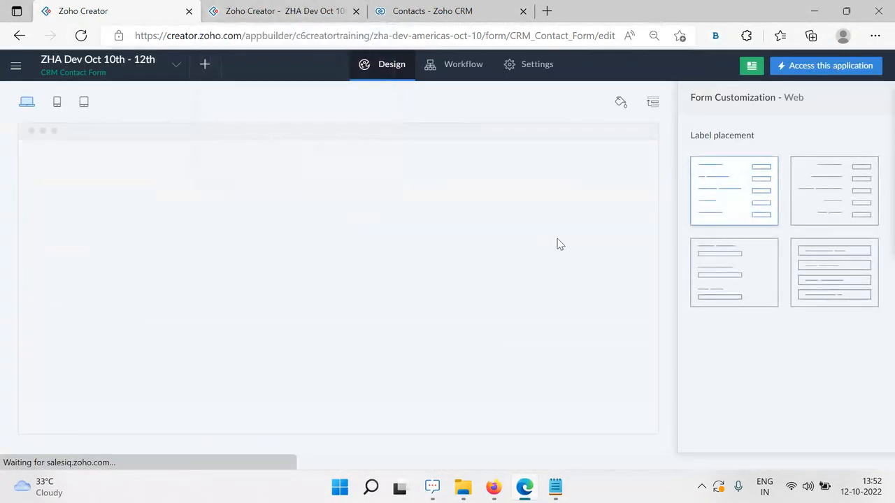
Close the builder tab and open the CRM Contact Form Report for editing
left_click(271, 10)
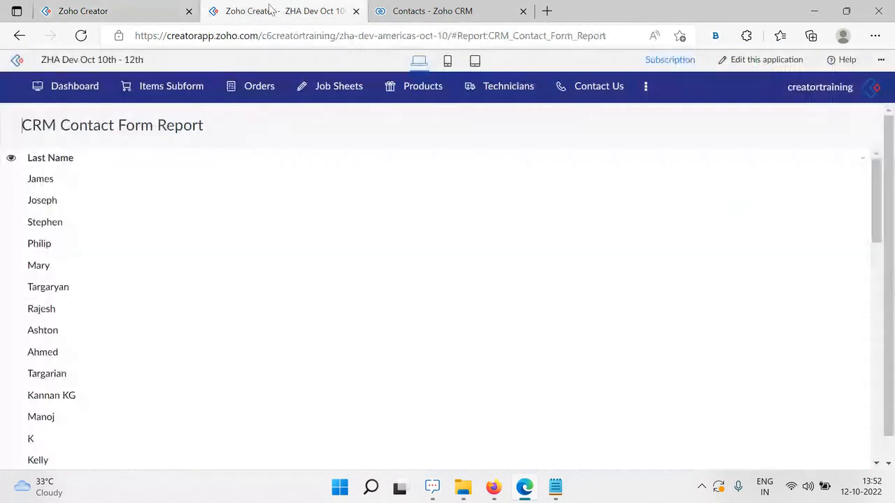
left_click(189, 11)
left_click(770, 60)
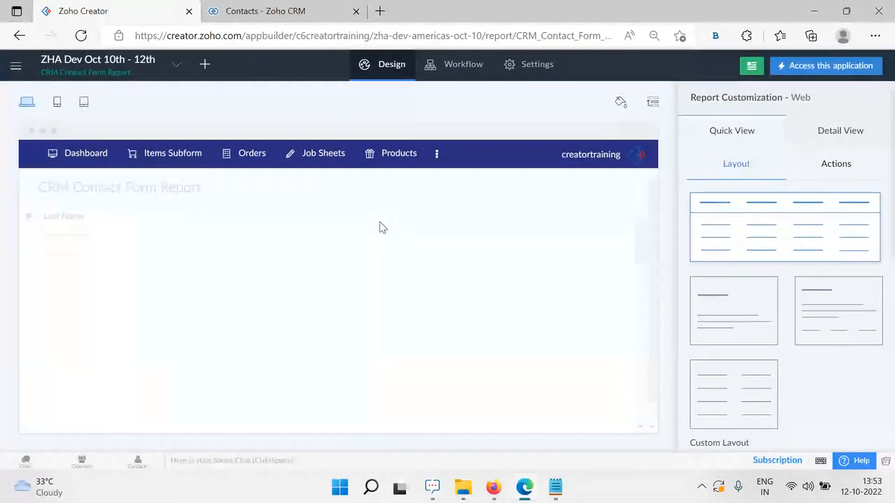
Add First Name, Mobile and Email to the report's web fields, with First Name above Last Name
left_click(357, 287)
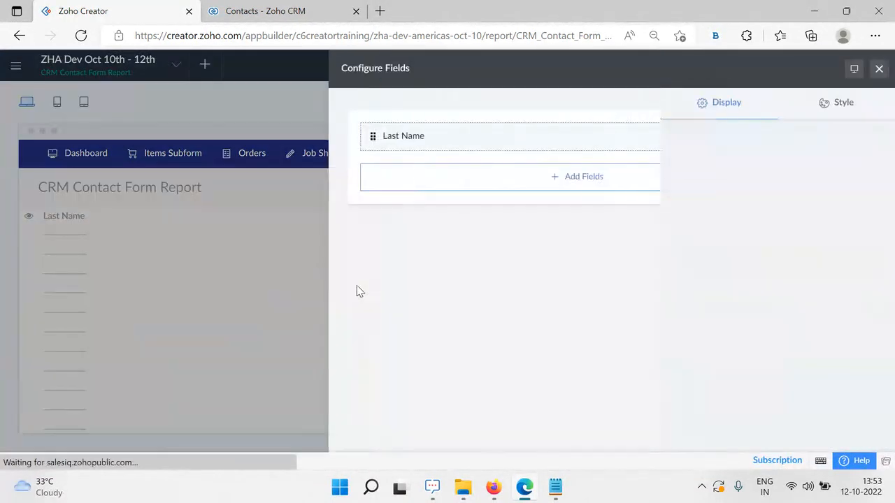
left_click(594, 183)
left_click(436, 290)
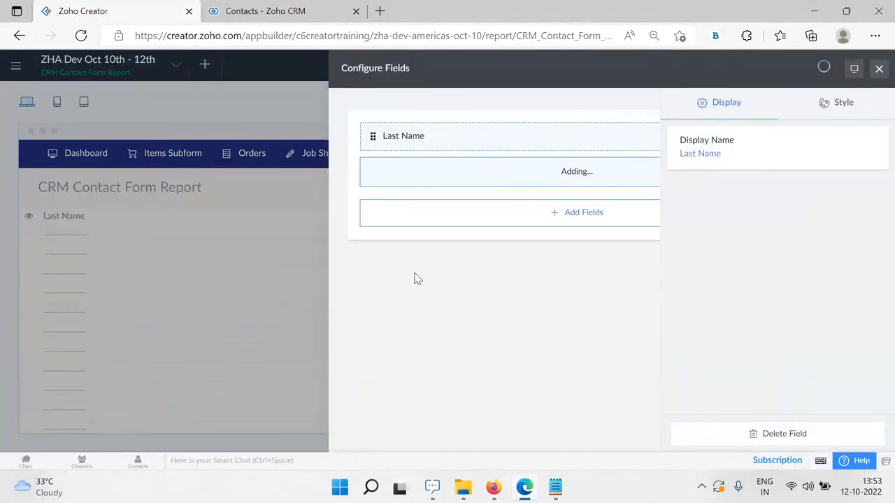
left_click(562, 214)
left_click(420, 308)
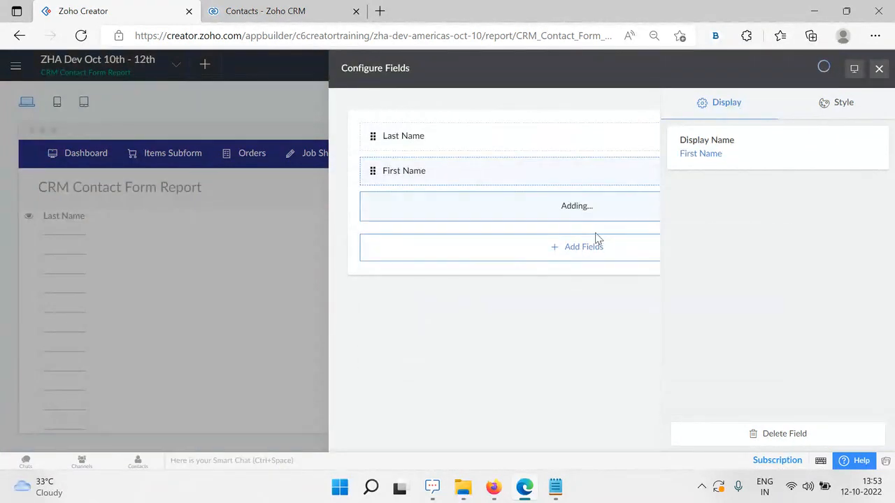
left_click(584, 247)
left_click(399, 346)
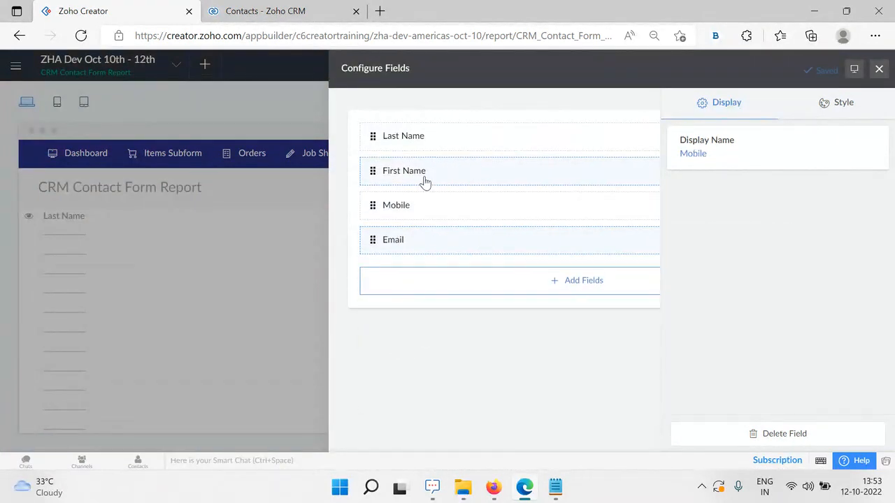
left_click_drag(425, 182, 419, 132)
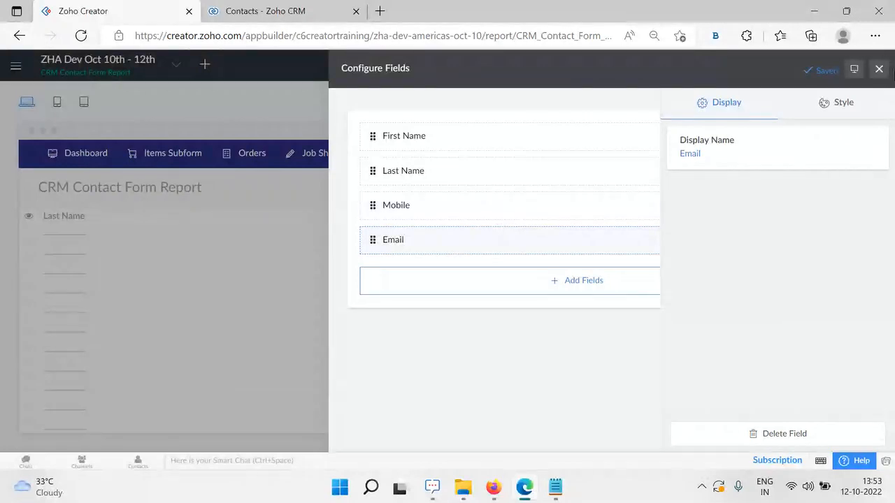
left_click(879, 69)
Open the live application in a new tab beside the report designer
left_click(266, 8)
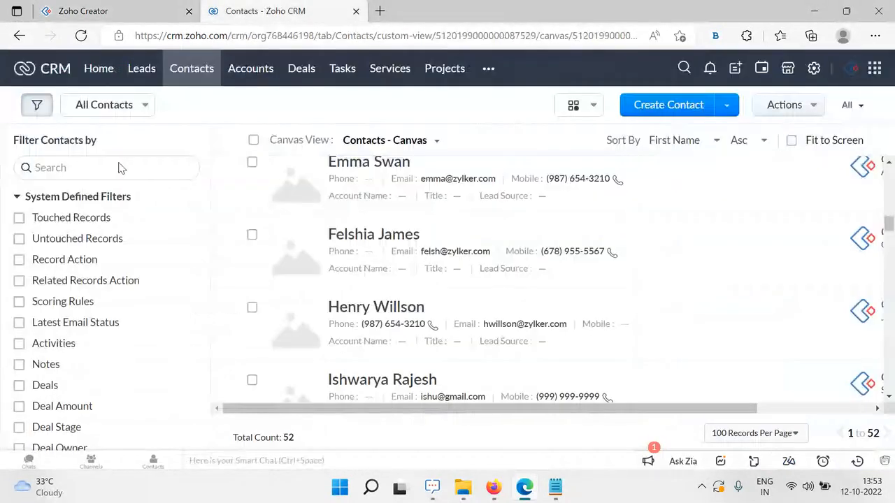
left_click(127, 10)
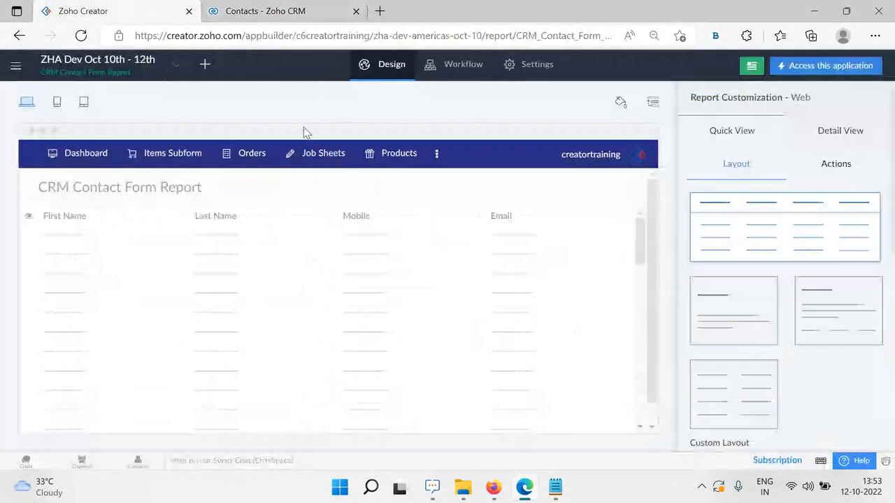
right_click(808, 65)
left_click(731, 74)
left_click(295, 8)
left_click(76, 11)
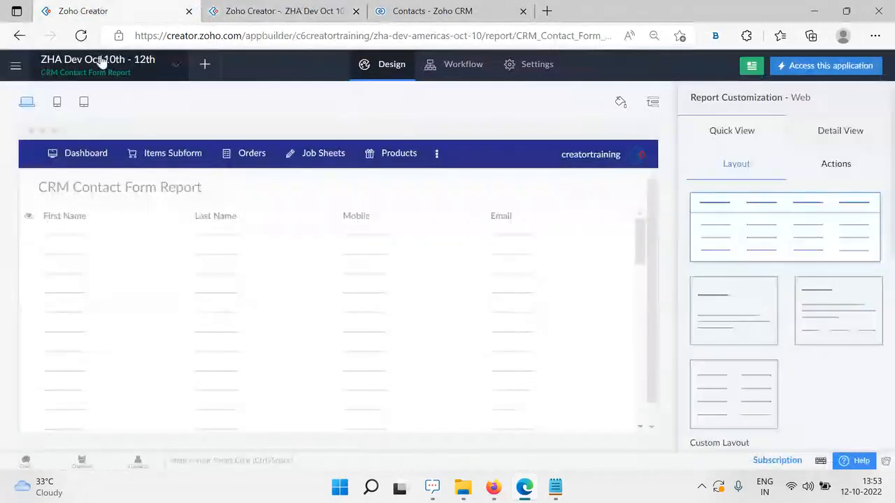
Scroll through the live report's 52 contacts, then bring the Firefox slideshow window forward
left_click(221, 9)
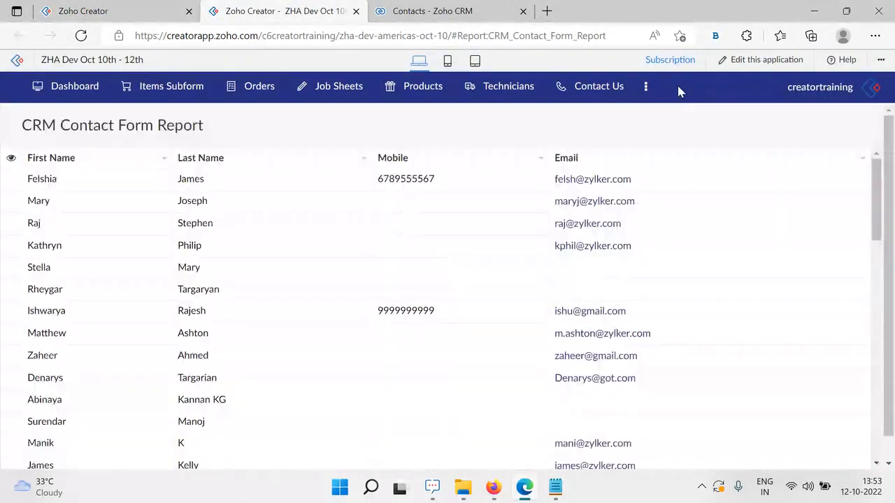
scroll(468, 314, "down", 10)
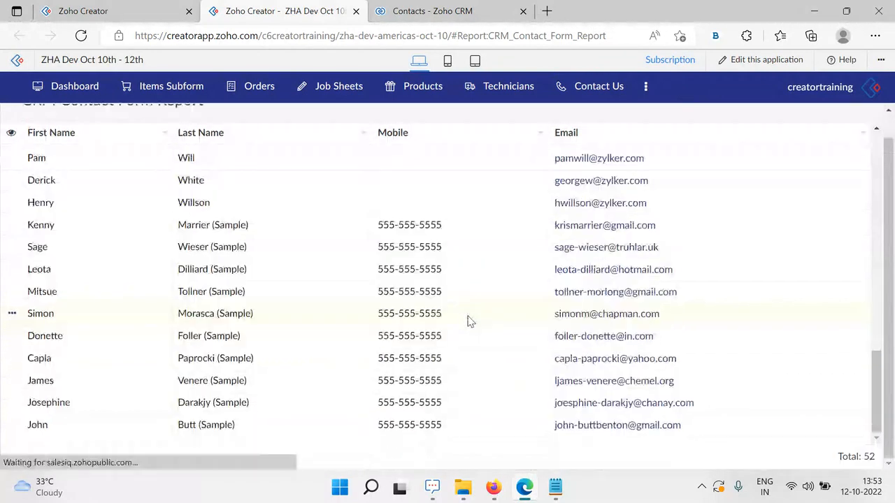
scroll(471, 334, "up", 10)
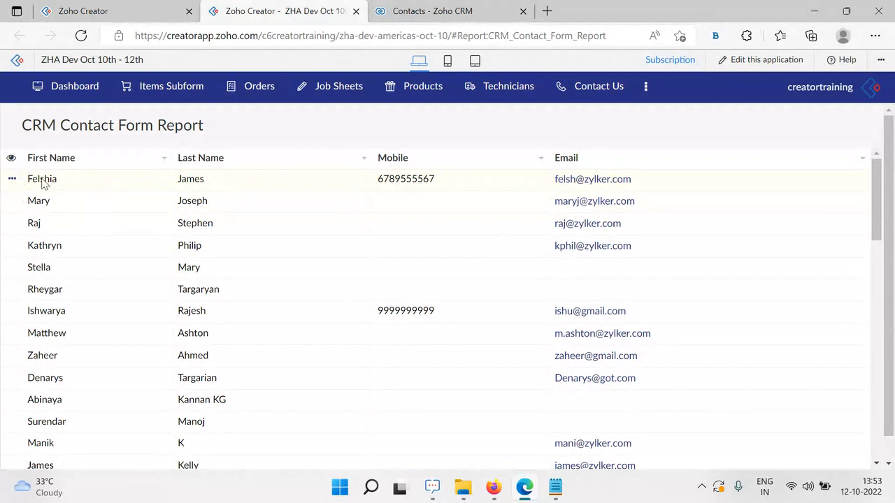
scroll(608, 349, "down", 10)
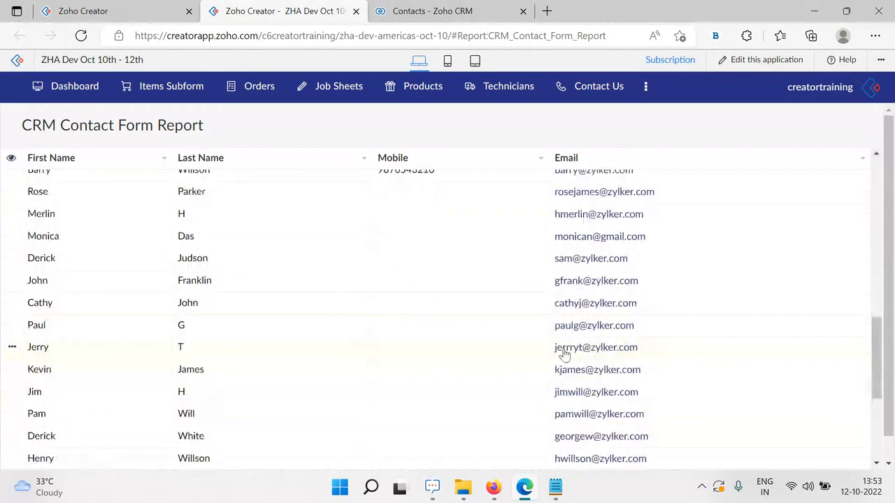
scroll(588, 350, "up", 10)
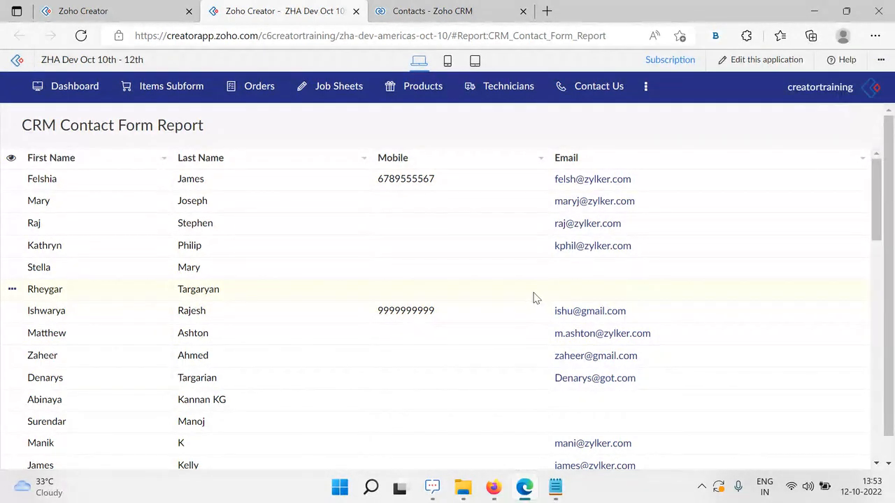
left_click(127, 8)
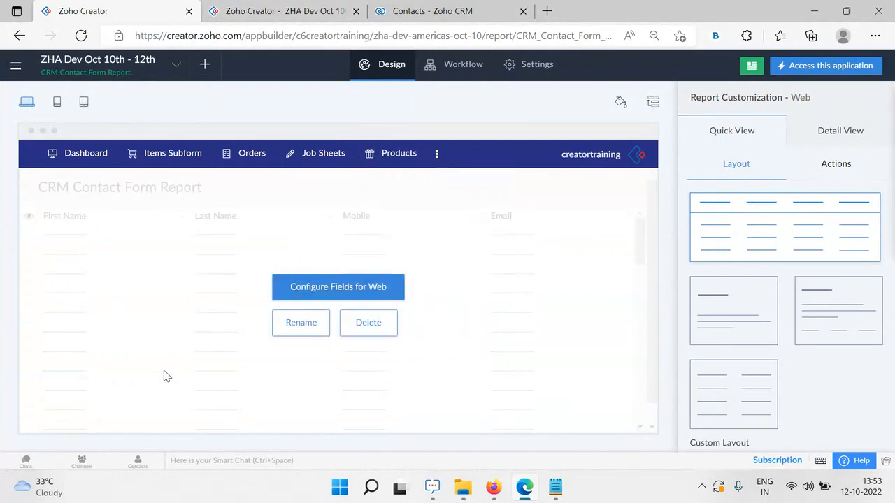
left_click(279, 9)
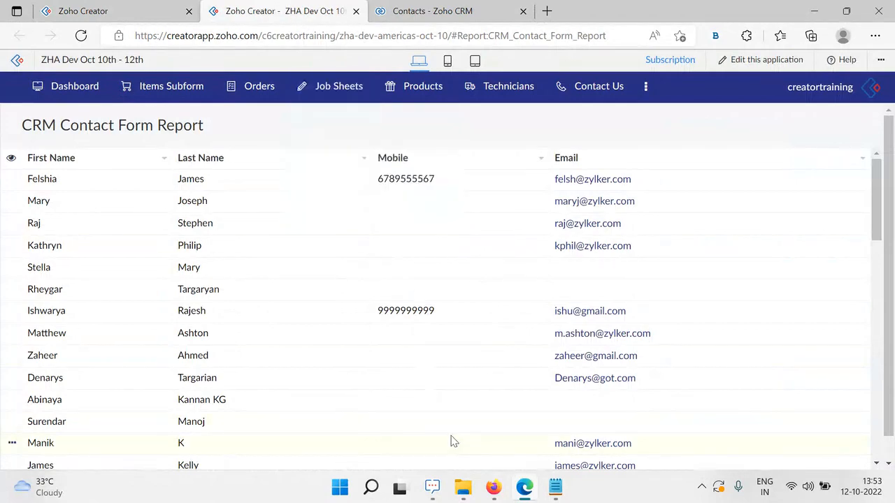
left_click(494, 488)
Advance the deck past Demo and Integration Tasks to the zoho.<service>.<action> syntax slide
left_click(389, 422)
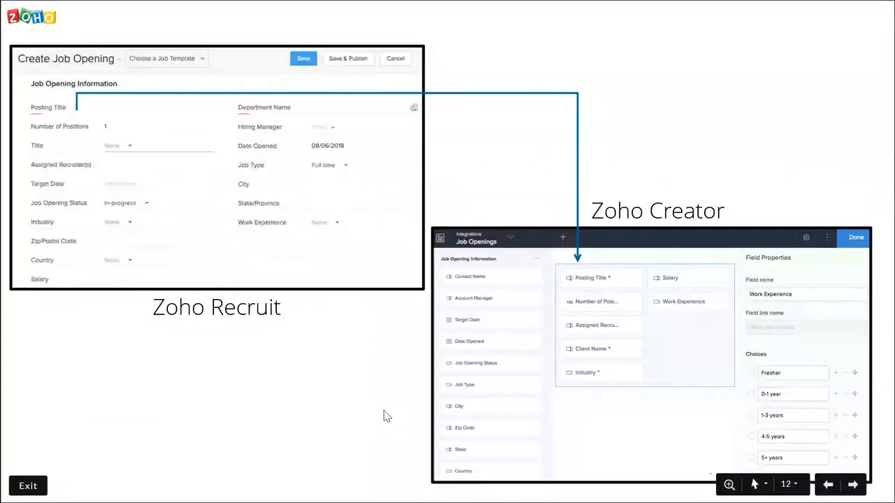
left_click(384, 411)
left_click(384, 417)
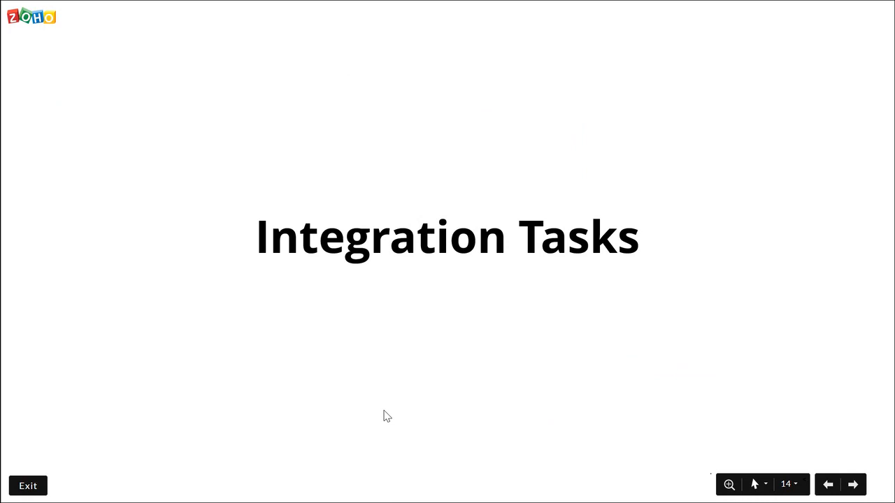
left_click(384, 417)
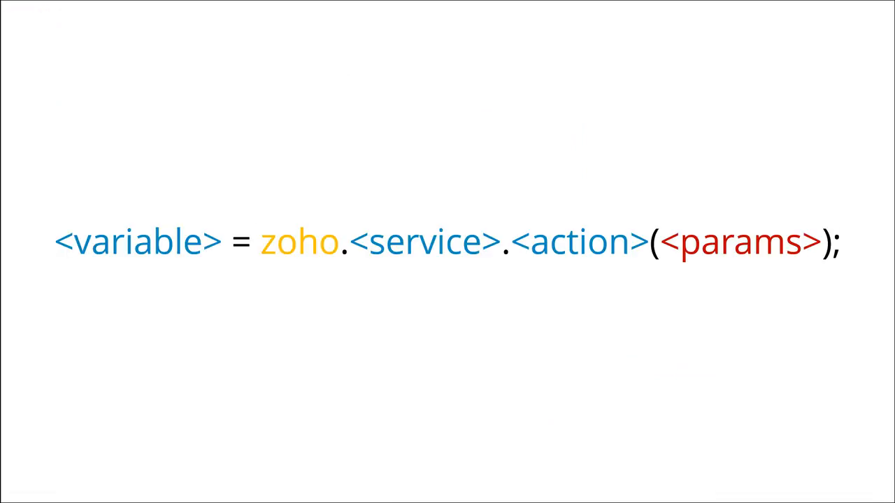